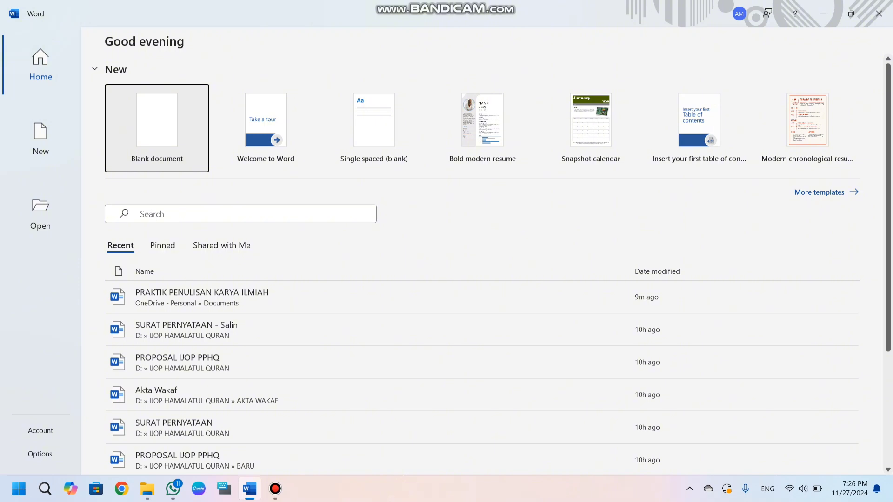
Step: Open the recent document PRAKTIK PENULISAN KARYA ILMIAH at the identity card picture under A. IDENTITAS
left_click(306, 303)
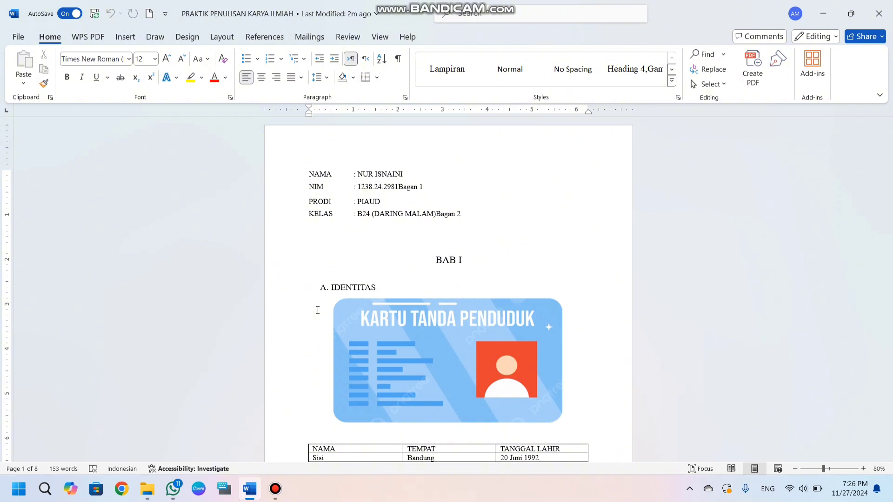
scroll(319, 316, "down", 2)
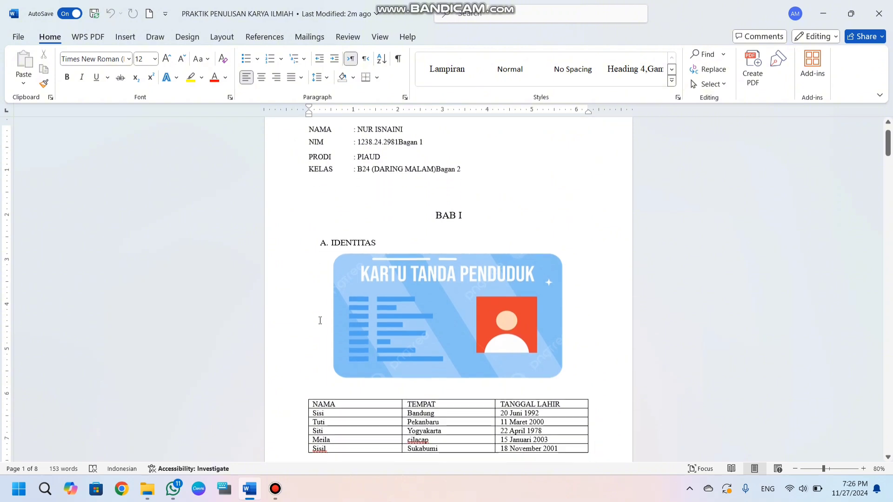
right_click(391, 306)
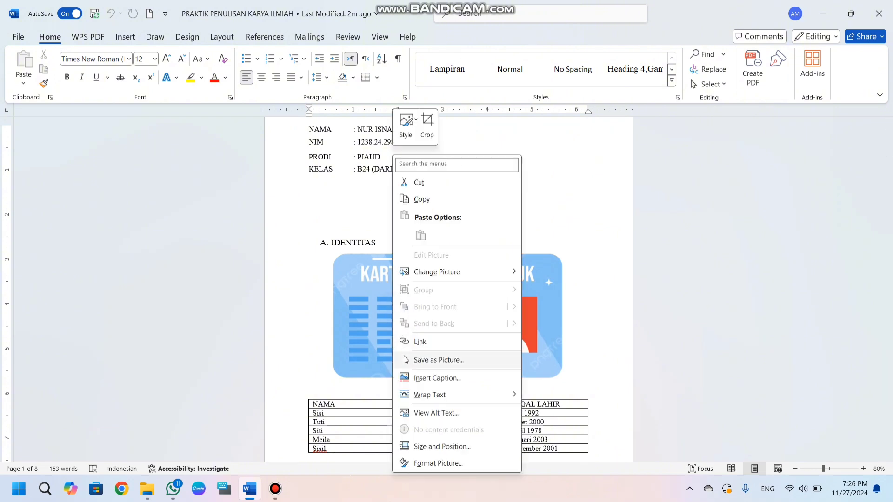
left_click(417, 379)
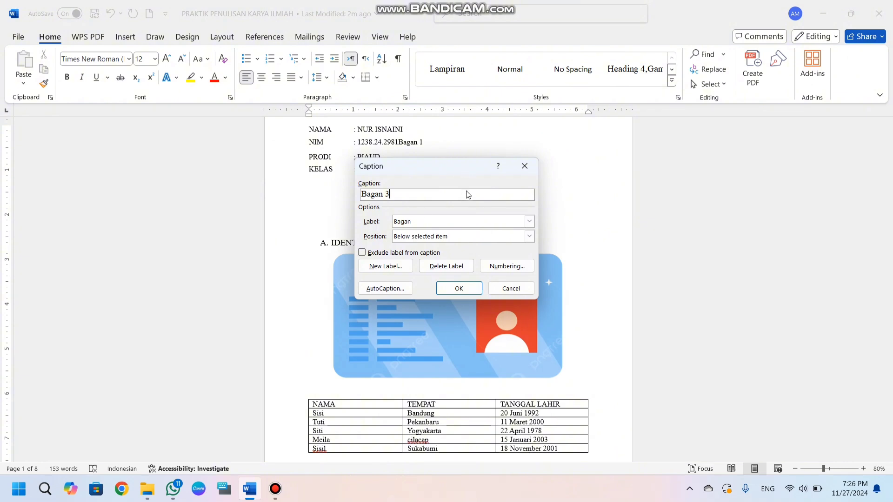
left_click(524, 167)
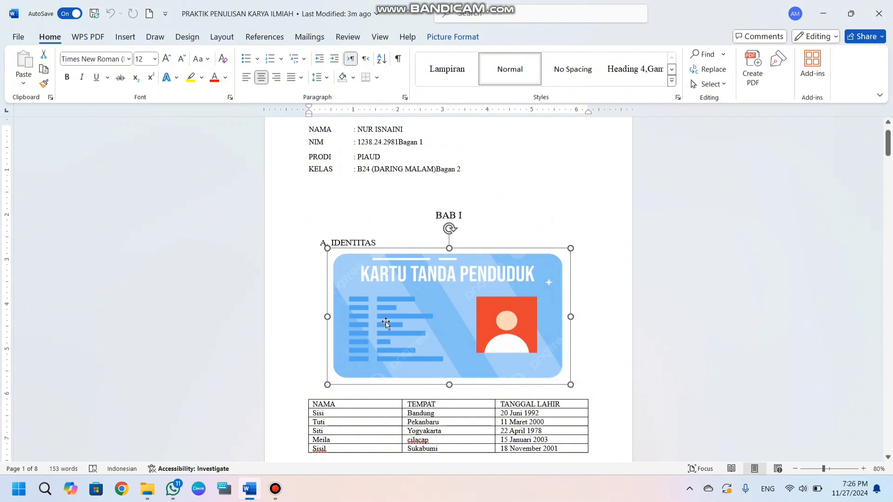
Step: Start a caption for the selected identity card picture and choose the label "Gambar 1."
left_click(271, 37)
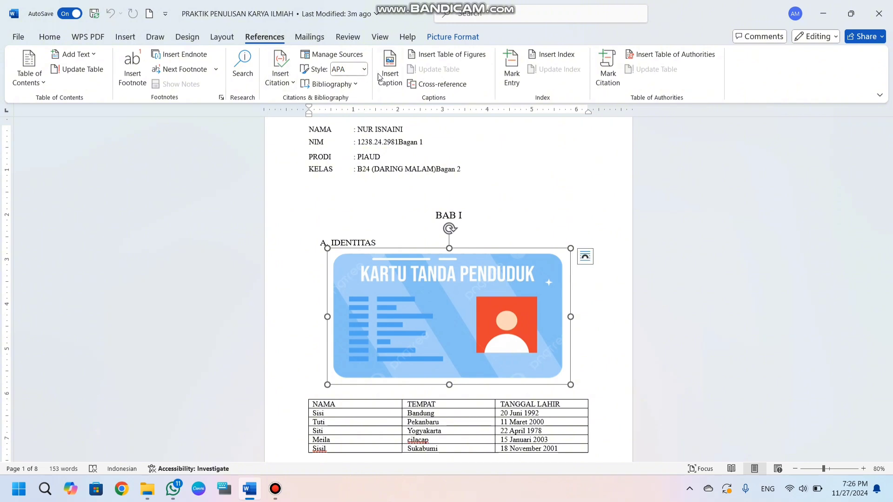
left_click(389, 79)
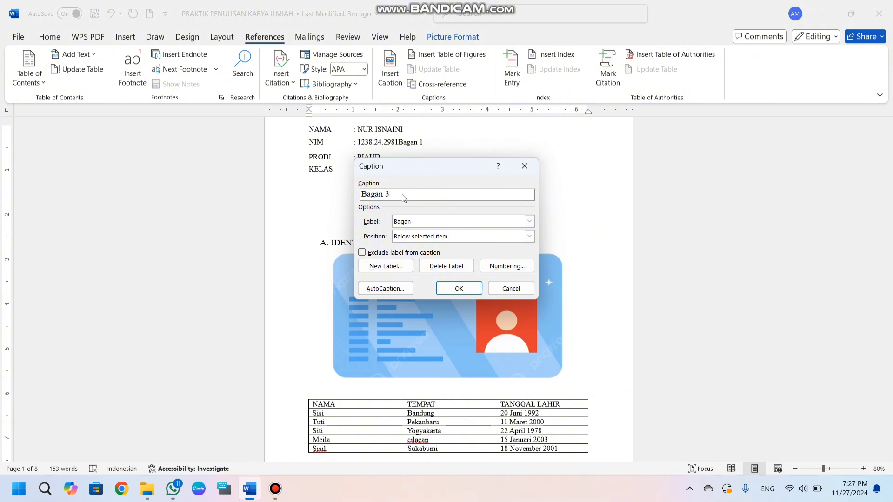
left_click(530, 222)
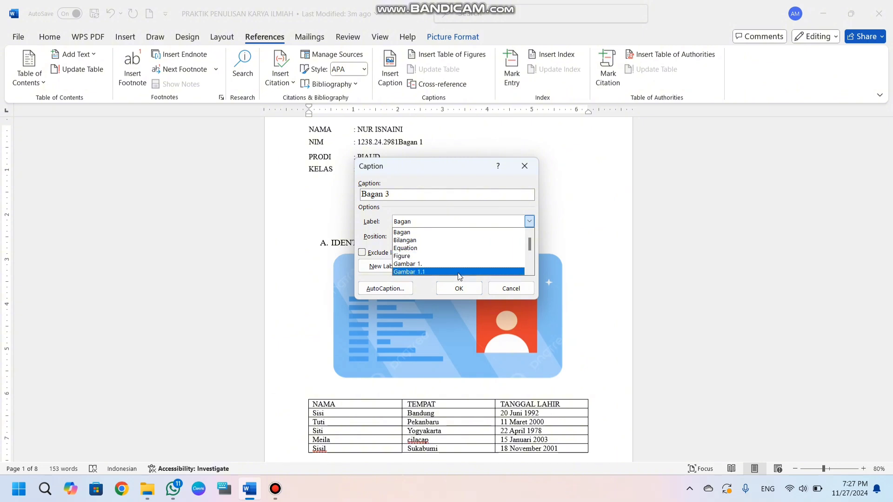
scroll(444, 264, "down", 2)
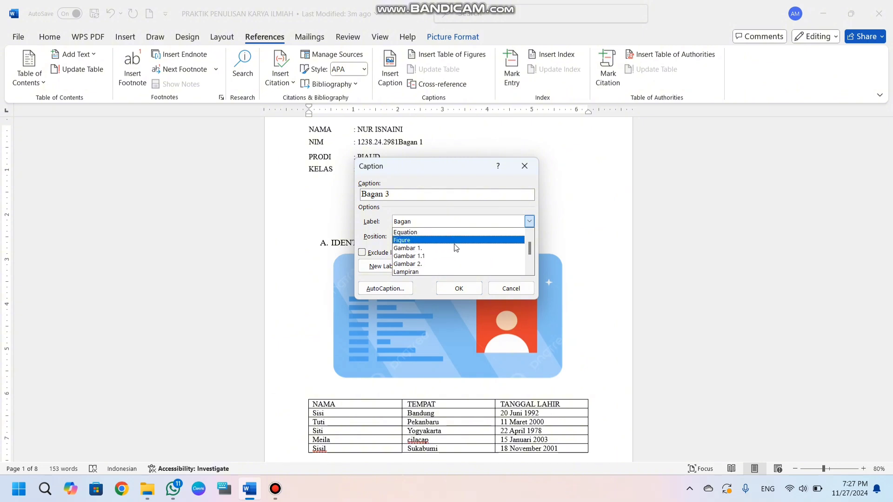
left_click(431, 249)
left_click(389, 266)
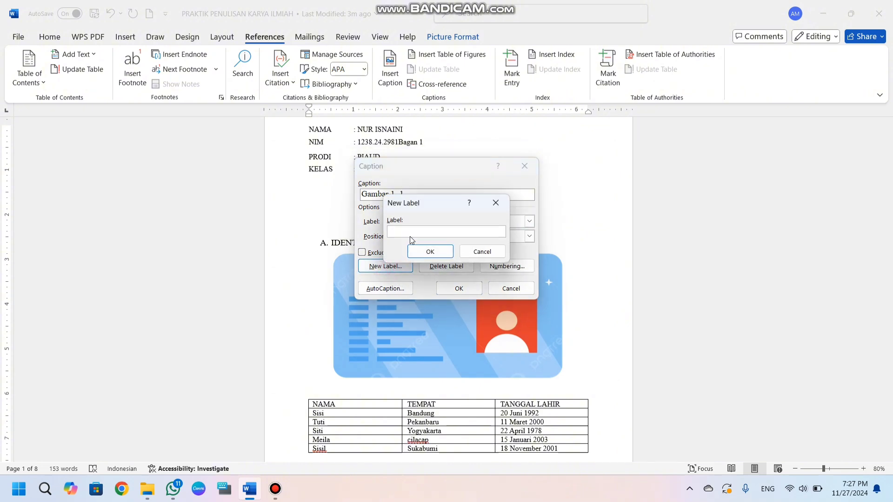
type("gambar 1.")
key("BackSpace")
key("BackSpace")
key("BackSpace")
key("BackSpace")
key("BackSpace")
key("BackSpace")
key("BackSpace")
key("BackSpace")
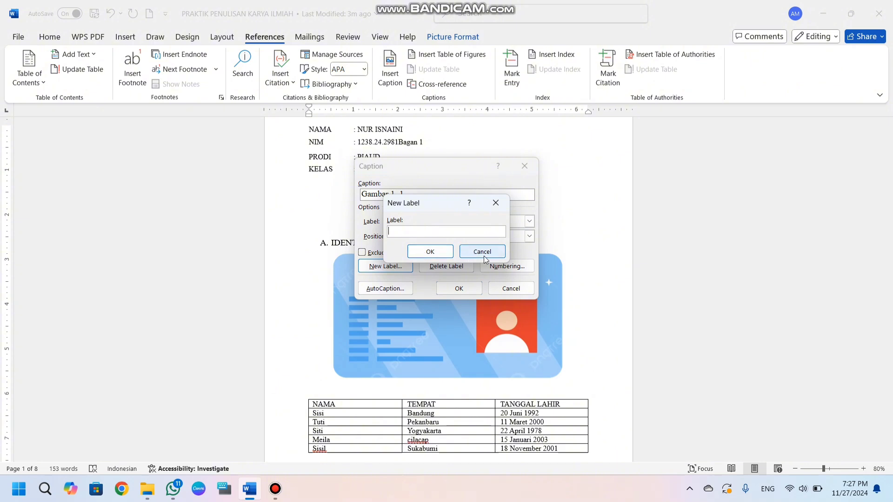
left_click(498, 254)
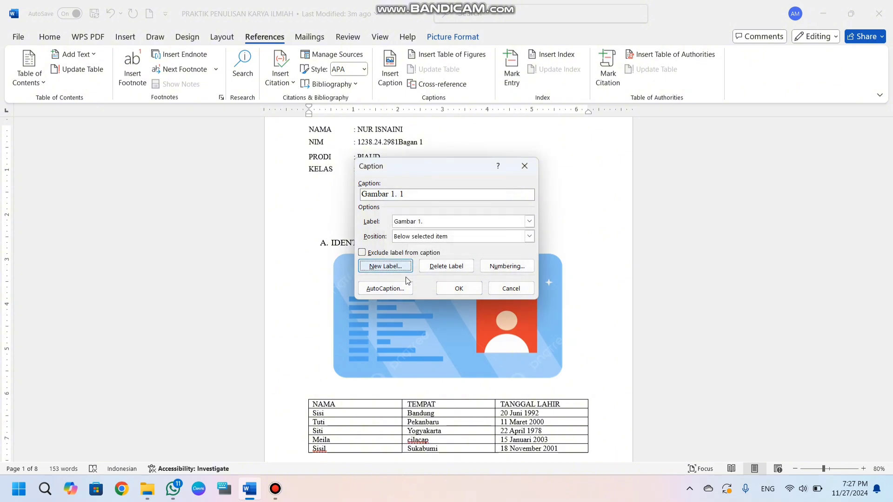
Step: Insert the caption "Gambar 1. 1" below the identity card picture, keeping the position as Below selected item
left_click(528, 236)
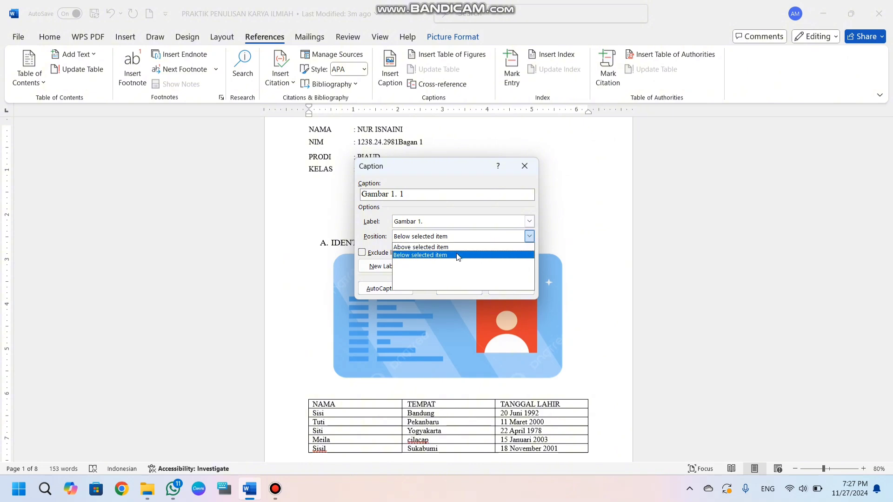
left_click(531, 237)
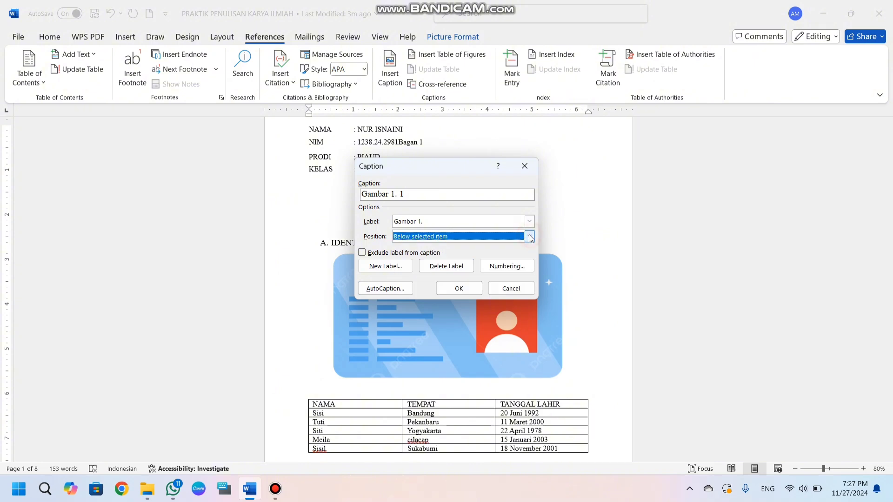
left_click(459, 289)
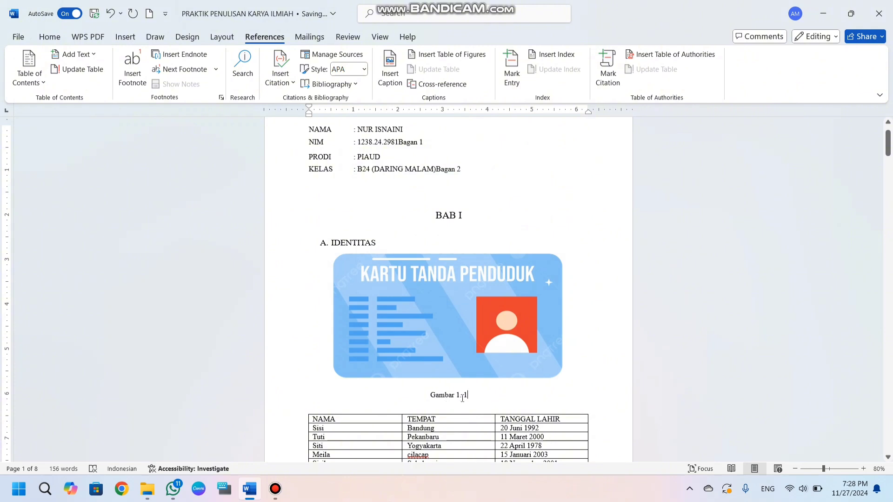
left_click_drag(470, 395, 431, 395)
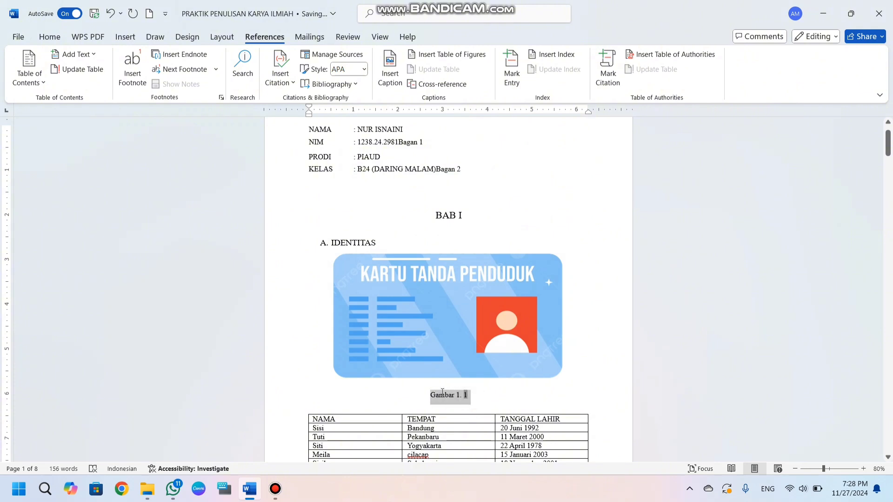
left_click(468, 396)
left_click(457, 395)
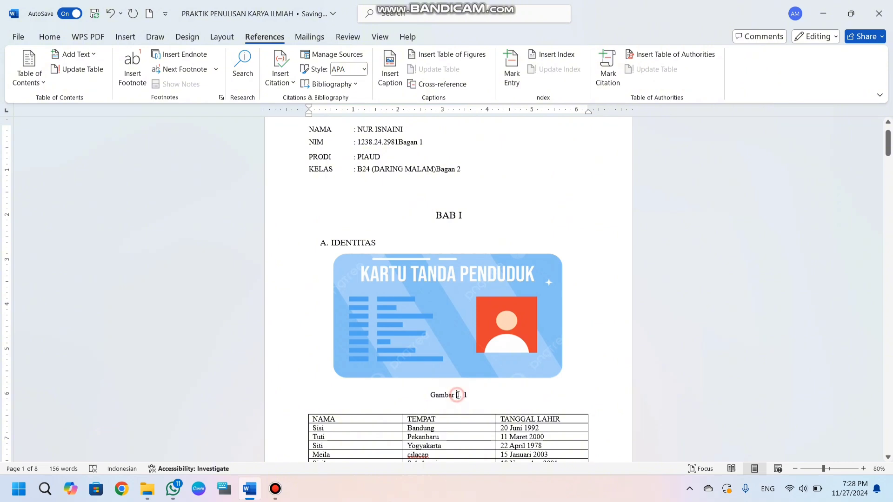
left_click(477, 395)
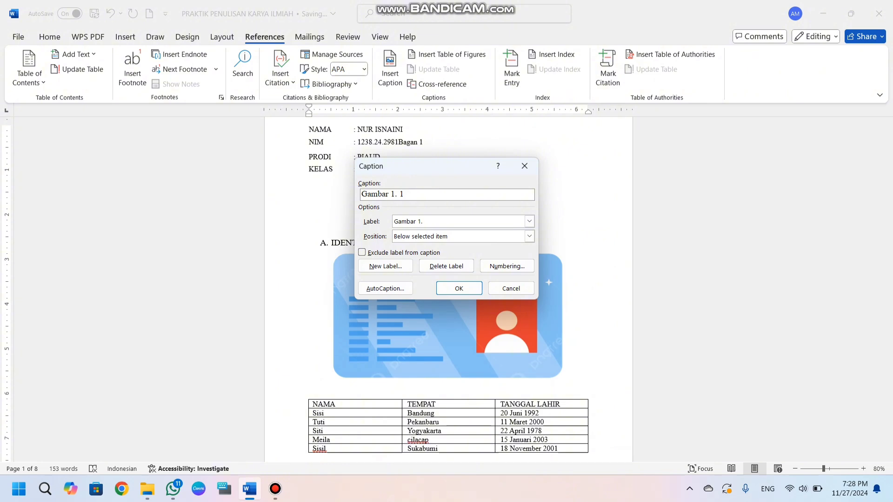
Step: Add the title "Kartu Identitas" after "Gambar 1. 1" and insert the caption below the identity card picture
type("kar")
key("BackSpace")
key("BackSpace")
key("BackSpace")
key("BackSpace")
type("Kartu Identitas")
left_click(459, 289)
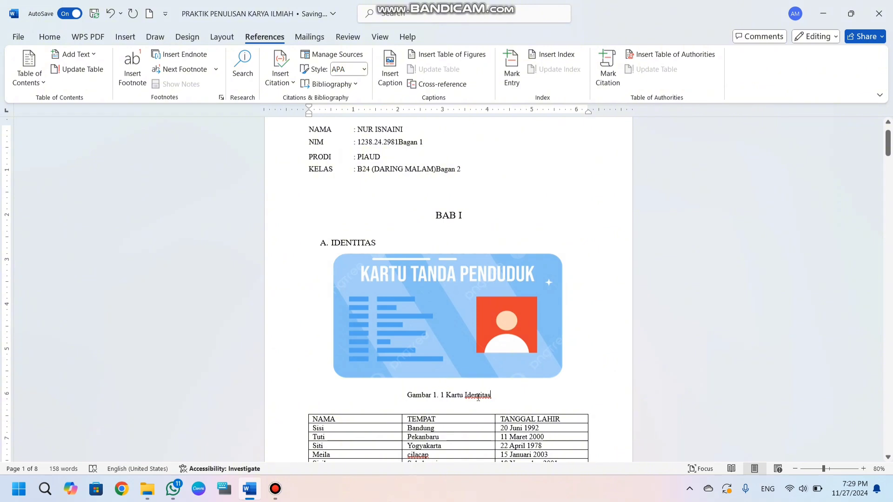
Step: Select the "Gambar 1. 1 Kartu Identitas" caption and modify the "Heading 4,Gambar" style, renaming it "Gambar"
left_click_drag(493, 397, 426, 403)
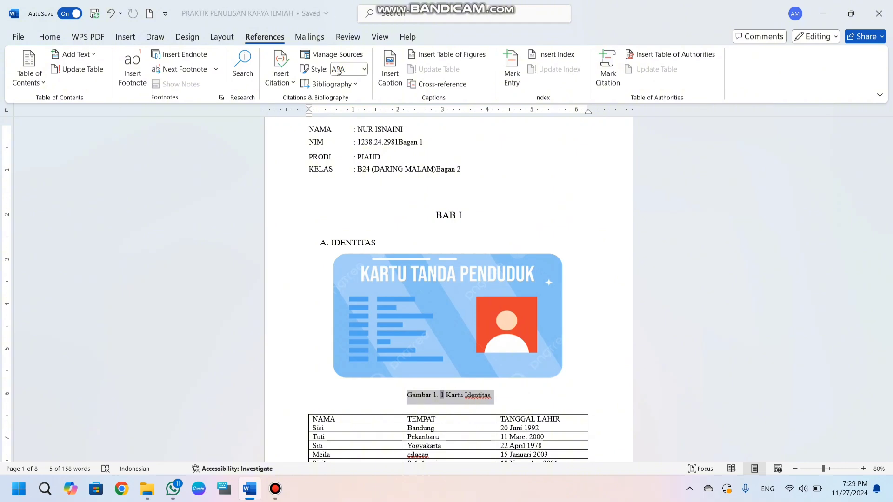
left_click(125, 37)
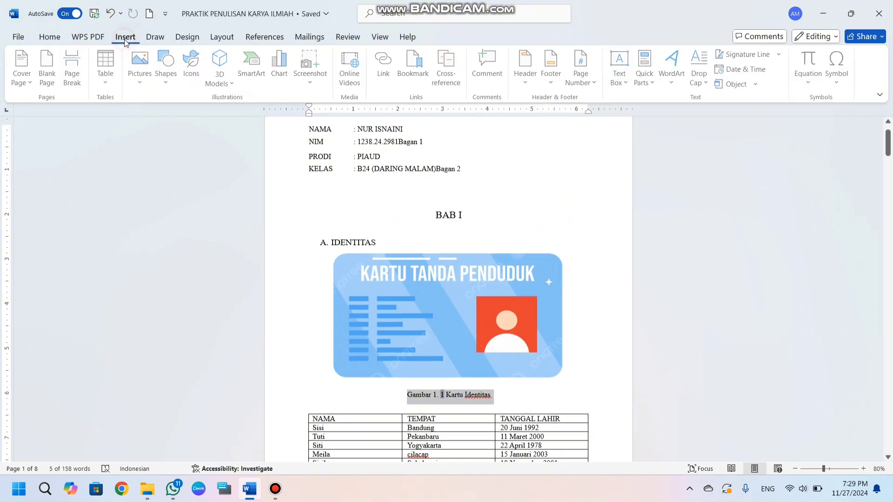
left_click(70, 37)
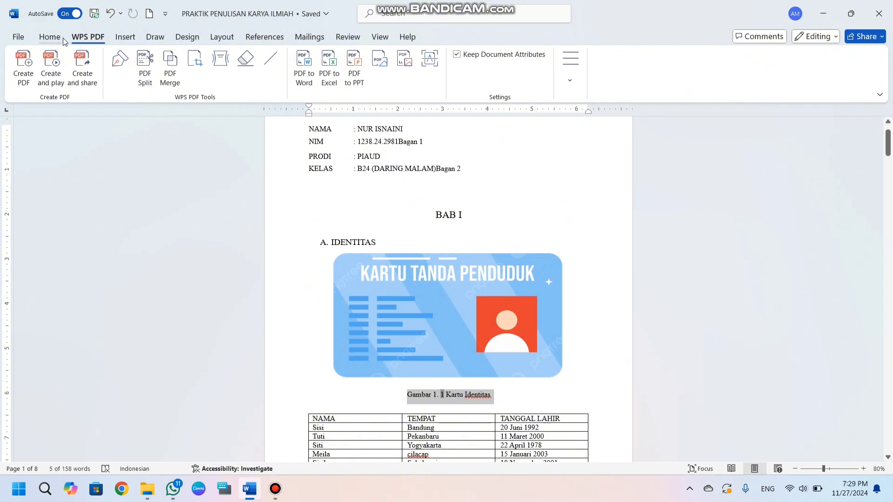
left_click(55, 38)
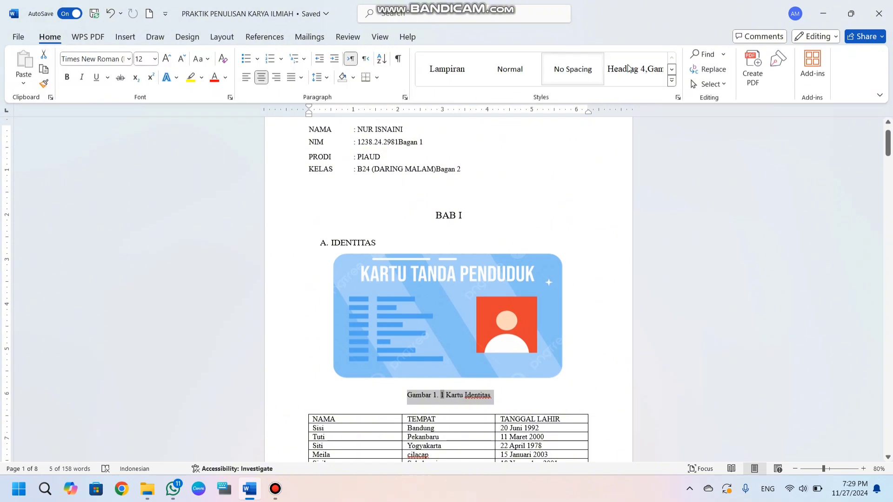
left_click(671, 82)
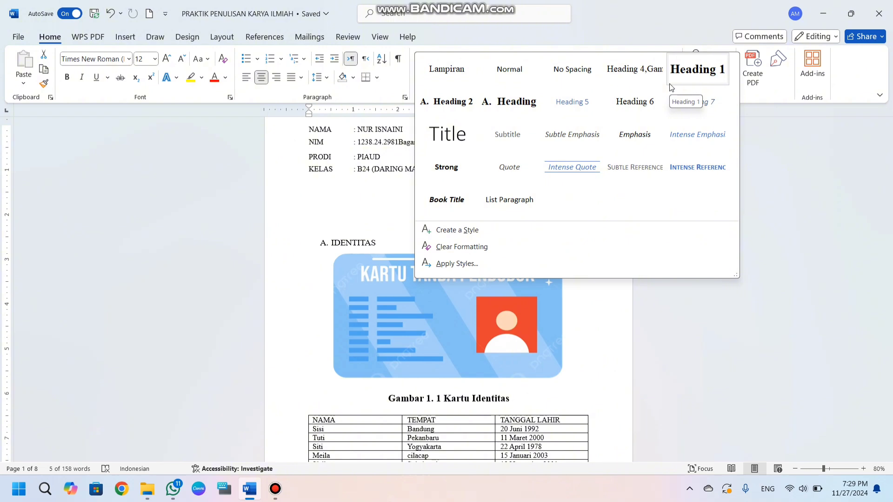
right_click(639, 83)
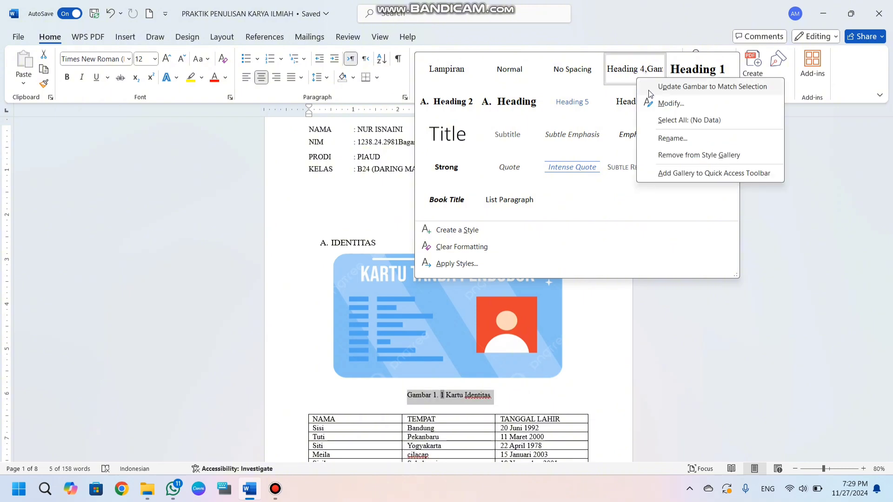
left_click(660, 105)
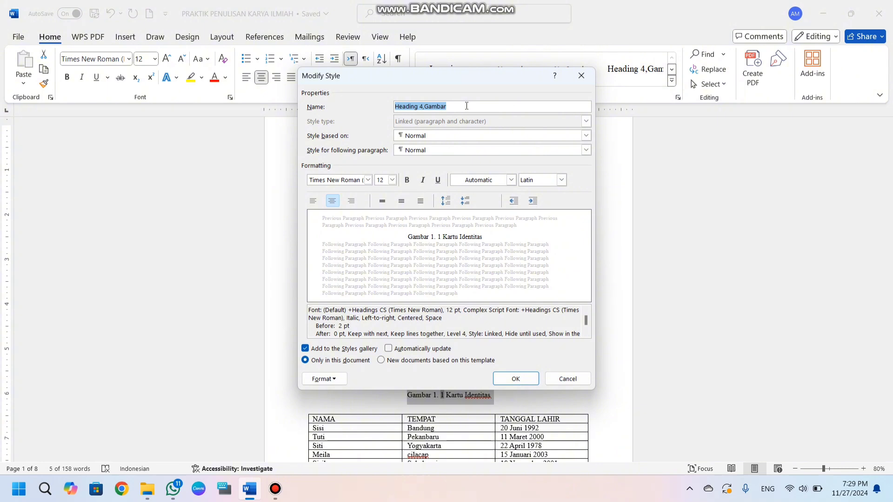
type("Gambar")
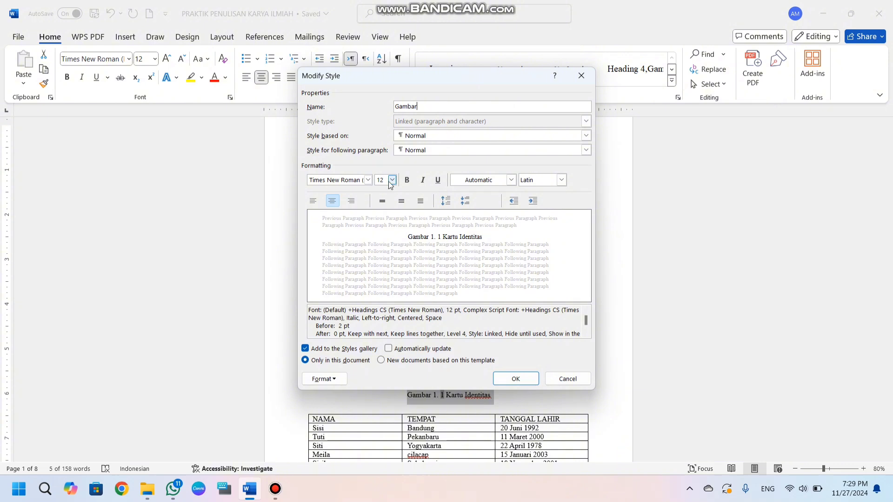
Step: Set the Gambar style's font color to Automatic with centered alignment and save the style
left_click(510, 181)
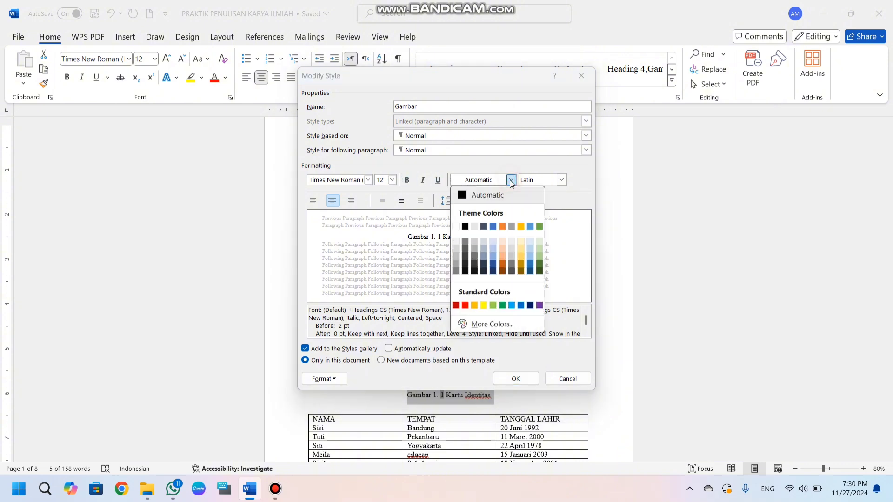
left_click(486, 193)
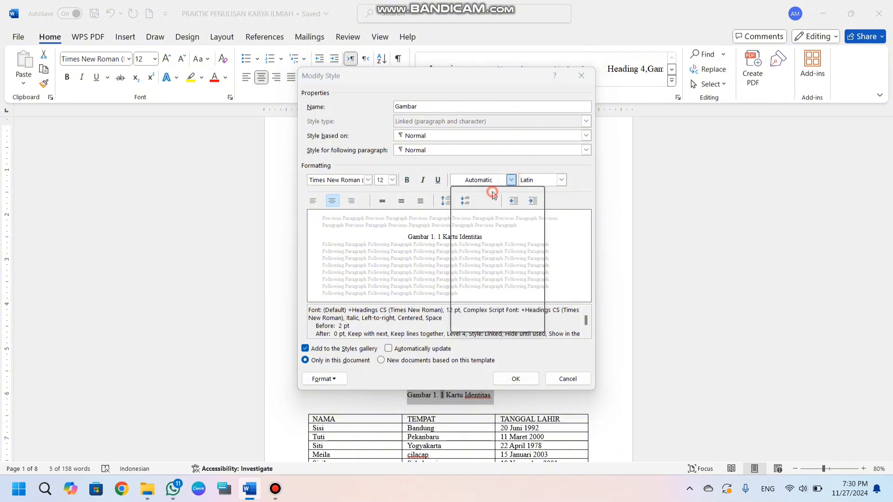
left_click(330, 204)
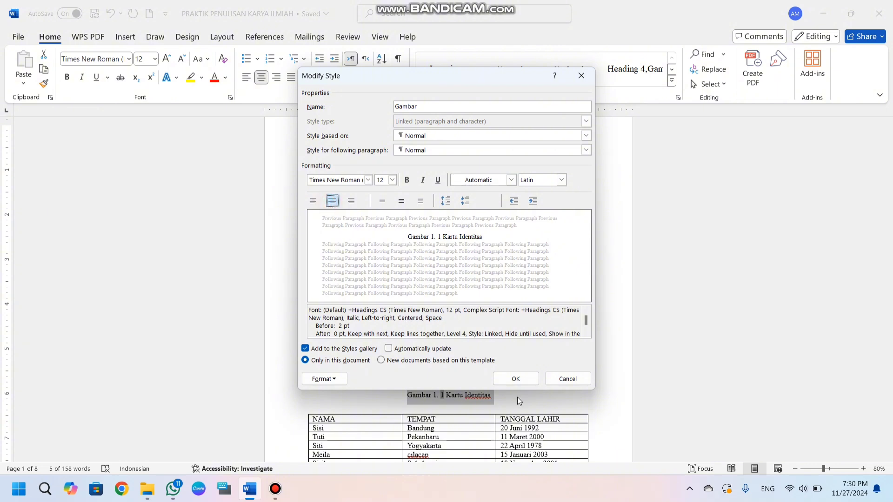
left_click(515, 379)
left_click(466, 393)
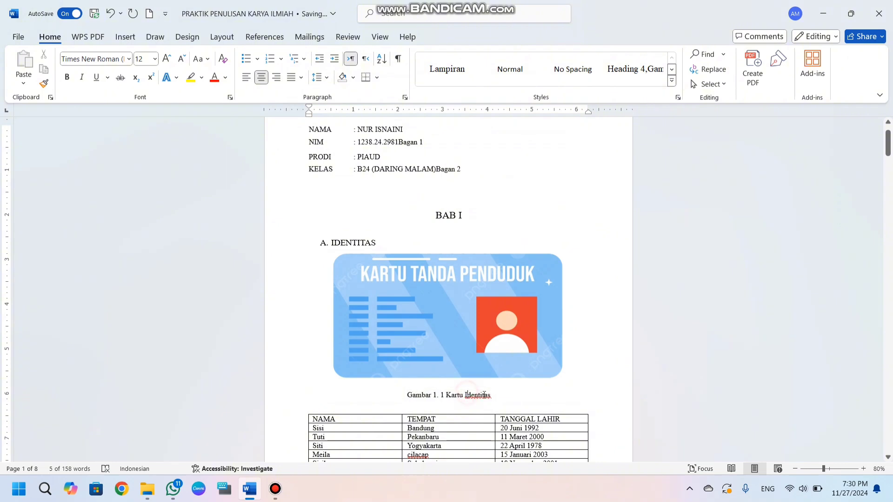
Step: Insert the caption "Gambar 1. 2 Barang" below the supermarket picture in section B. BARANG
scroll(495, 390, "down", 10)
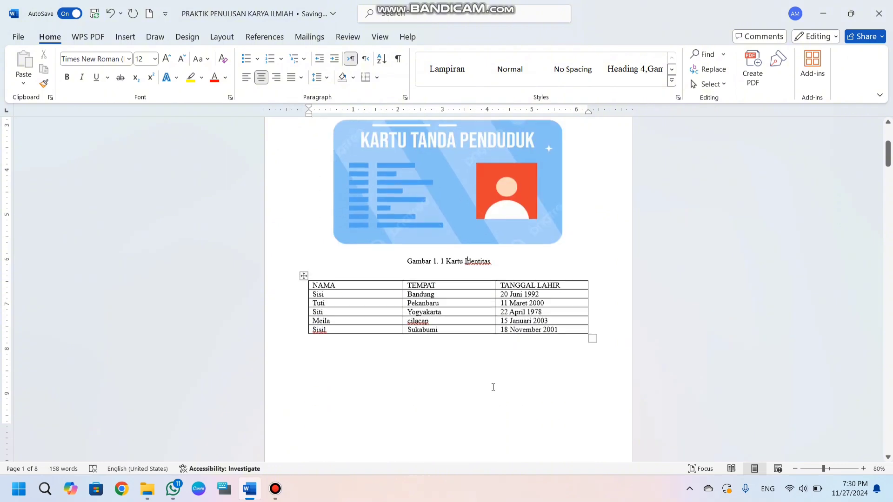
scroll(492, 389, "down", 3)
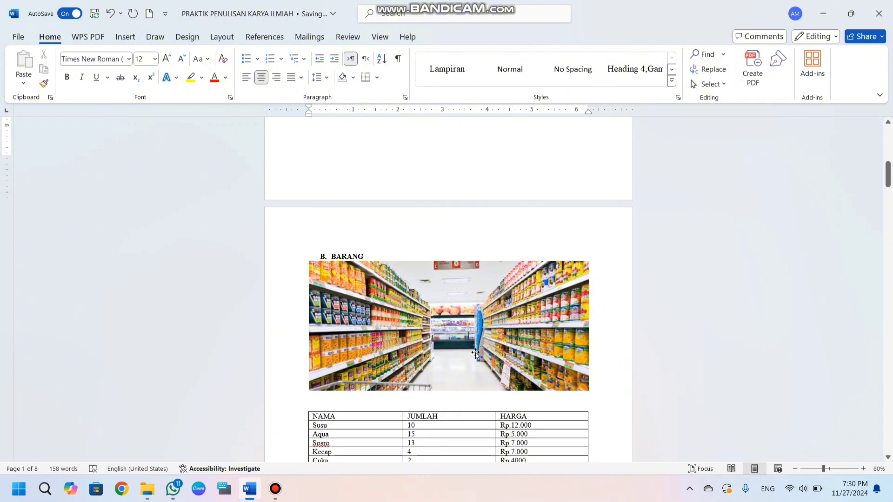
right_click(475, 352)
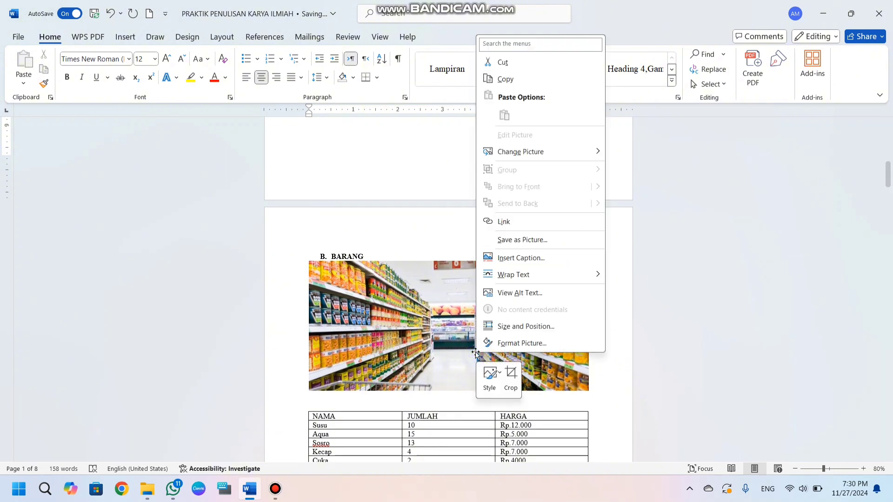
left_click(509, 257)
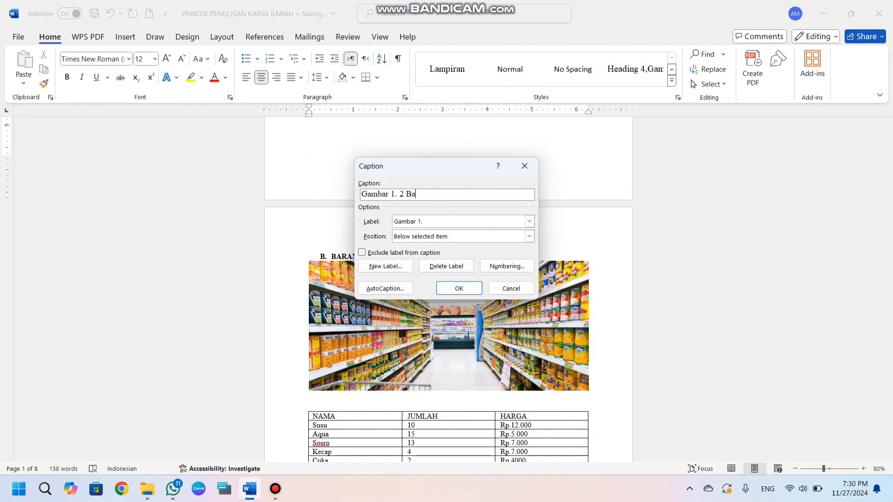
left_click(459, 288)
Step: Insert the caption "Gambar 1. 3 Pakaian" below the clothing picture in section C. PAKAIAN
scroll(514, 428, "down", 2)
scroll(514, 429, "down", 5)
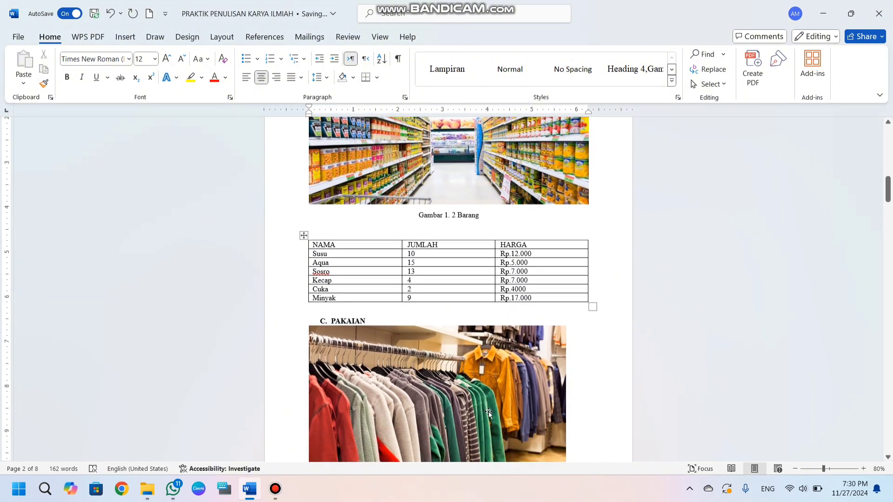
right_click(452, 345)
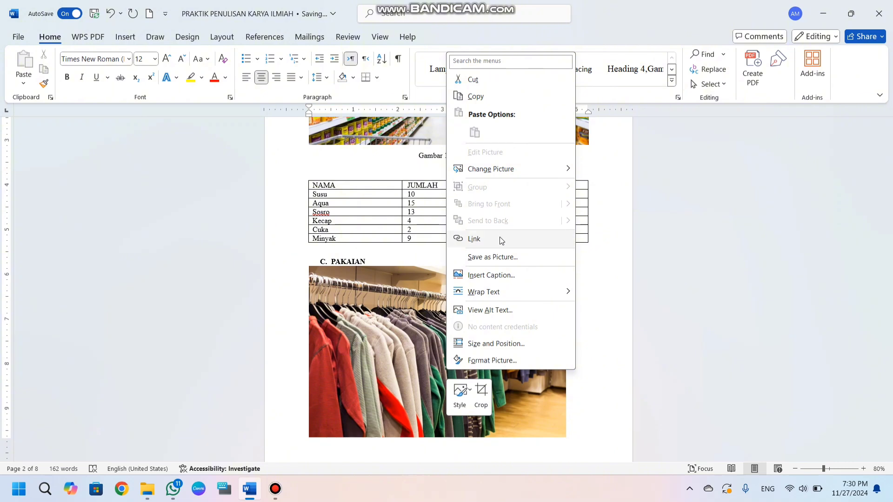
left_click(505, 276)
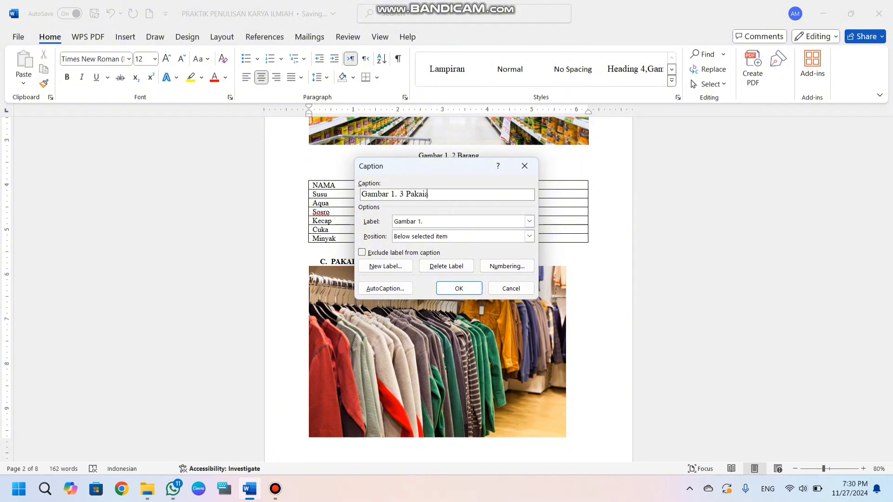
left_click(466, 292)
Step: Apply the "Heading 4,Gambar" style to the "Gambar 1. 3 Pakaian" caption
scroll(468, 336, "down", 10)
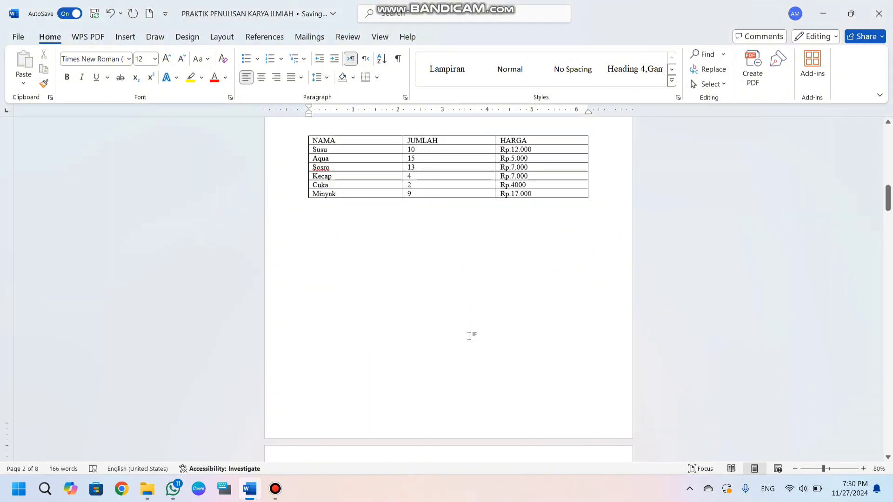
scroll(468, 336, "down", 3)
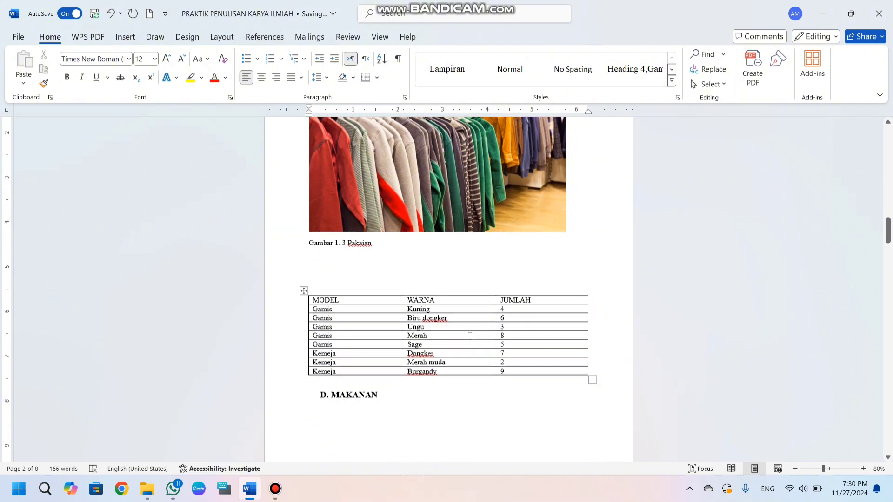
scroll(469, 335, "up", 5)
scroll(468, 326, "up", 4)
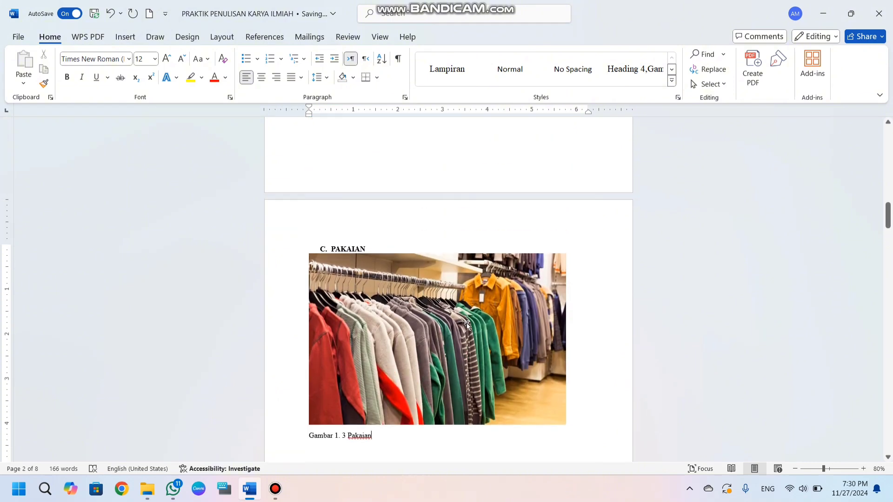
scroll(467, 326, "down", 4)
left_click(365, 326)
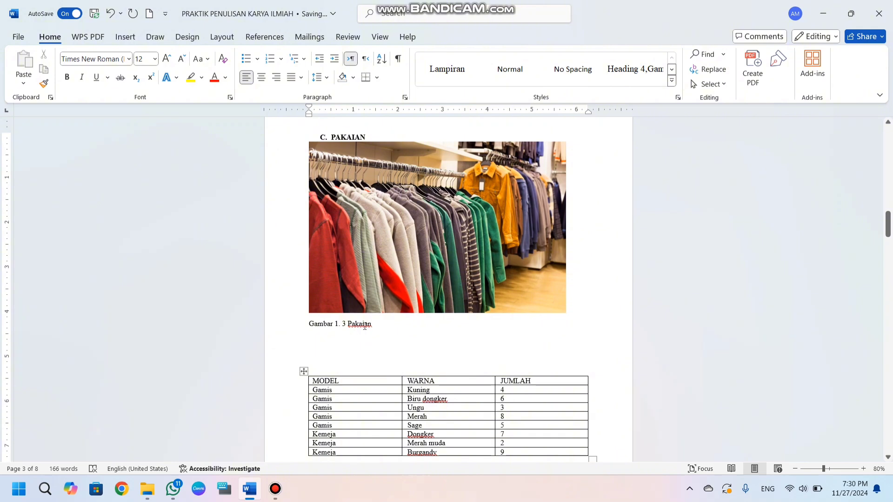
left_click_drag(382, 324, 308, 326)
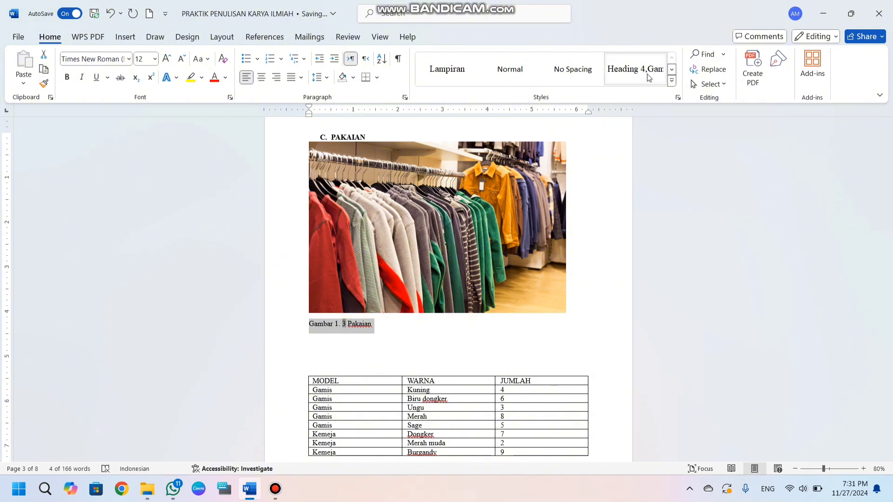
left_click(633, 77)
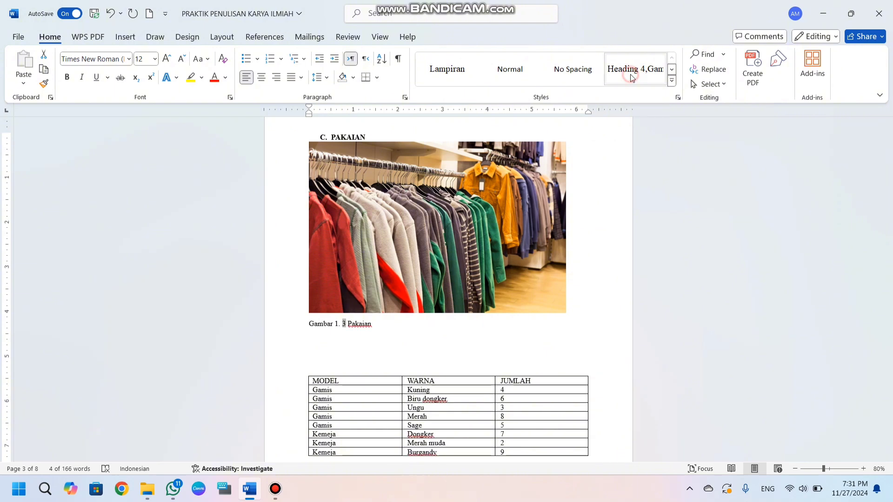
Step: Compare the alignment of the captions below the Barang and Pakaian pictures
scroll(458, 324, "up", 1)
scroll(458, 324, "up", 12)
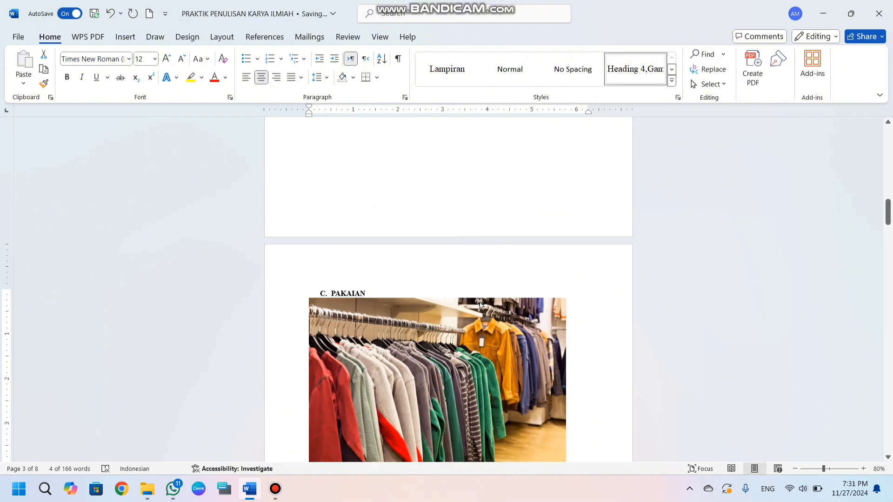
scroll(477, 289, "up", 10)
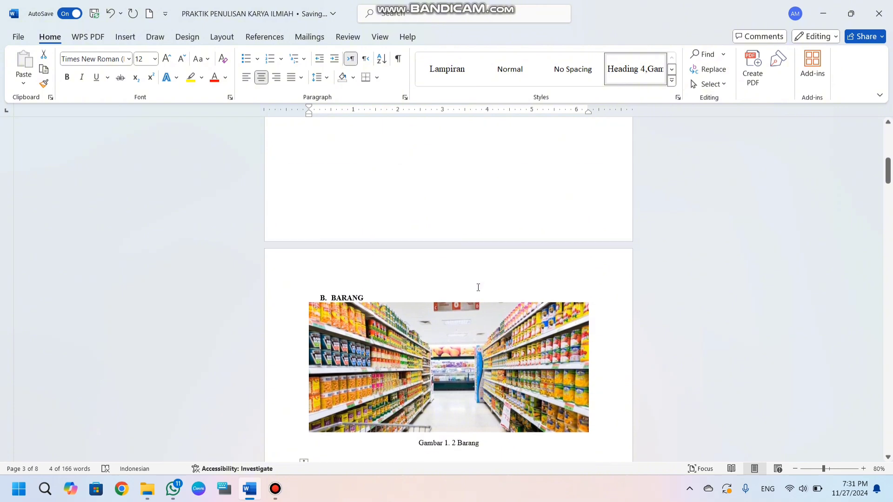
scroll(478, 288, "down", 10)
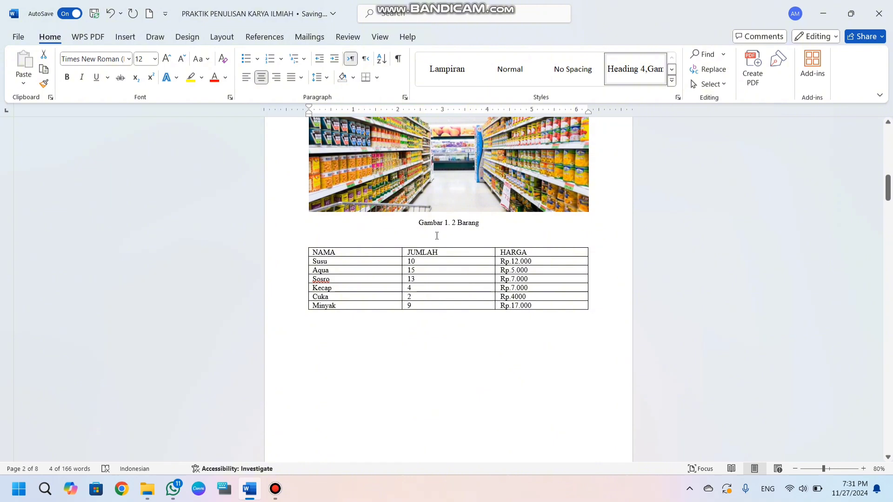
scroll(436, 235, "down", 10)
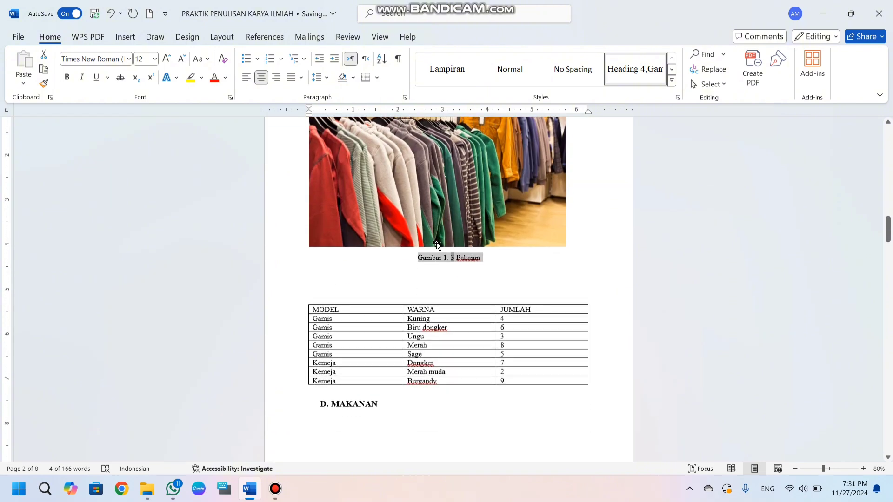
scroll(437, 244, "down", 2)
left_click(476, 221)
Step: Remove the blank line between the "D. MAKANAN" heading and the snack store picture
scroll(475, 223, "down", 10)
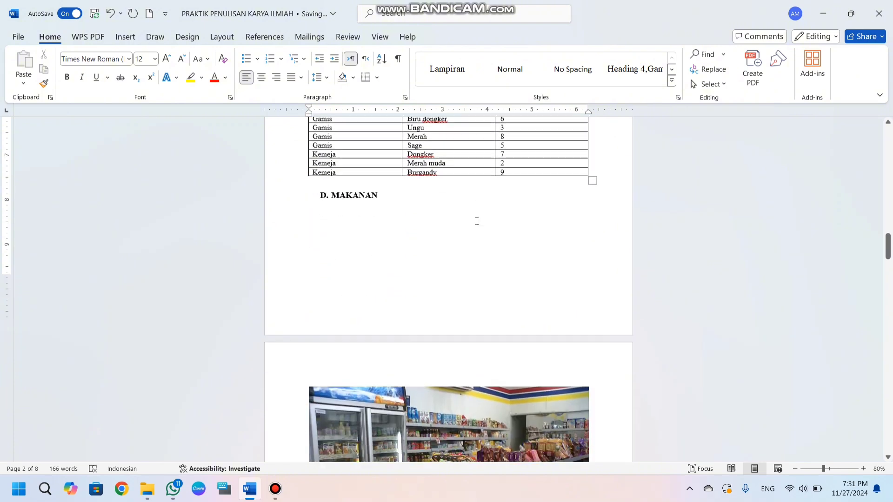
scroll(465, 233, "up", 8)
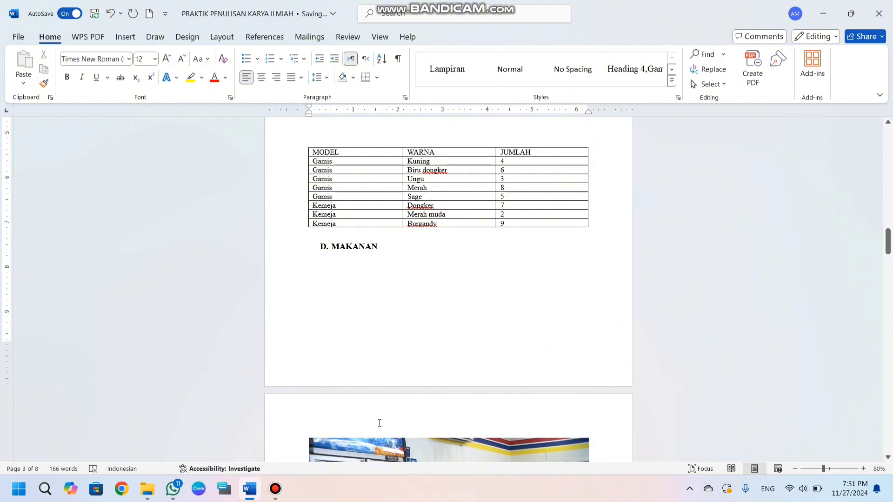
left_click(399, 426)
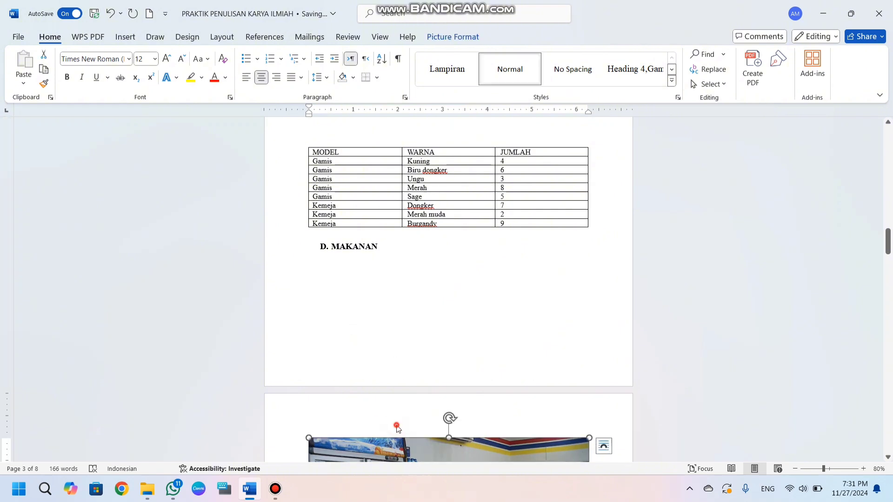
left_click(352, 327)
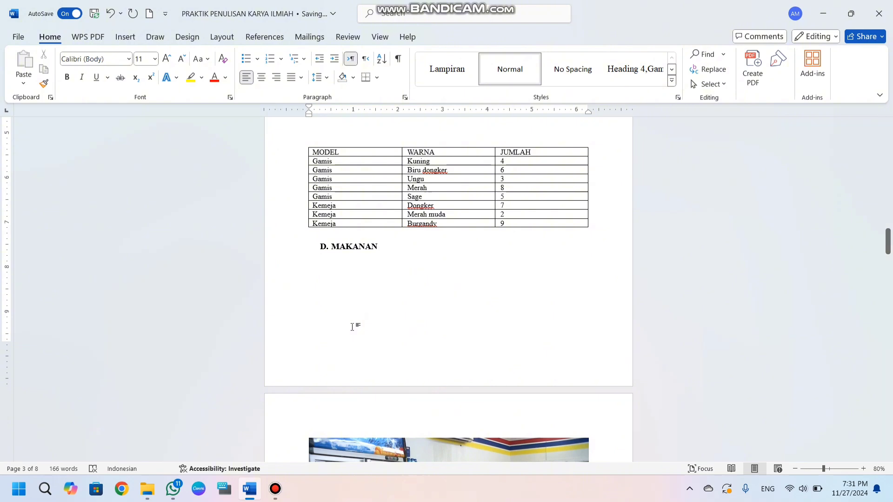
key("BackSpace")
Step: Insert the caption "Gambar 1. 4 Makanan" below the snack store picture in section D. MAKANAN
scroll(352, 327, "down", 7)
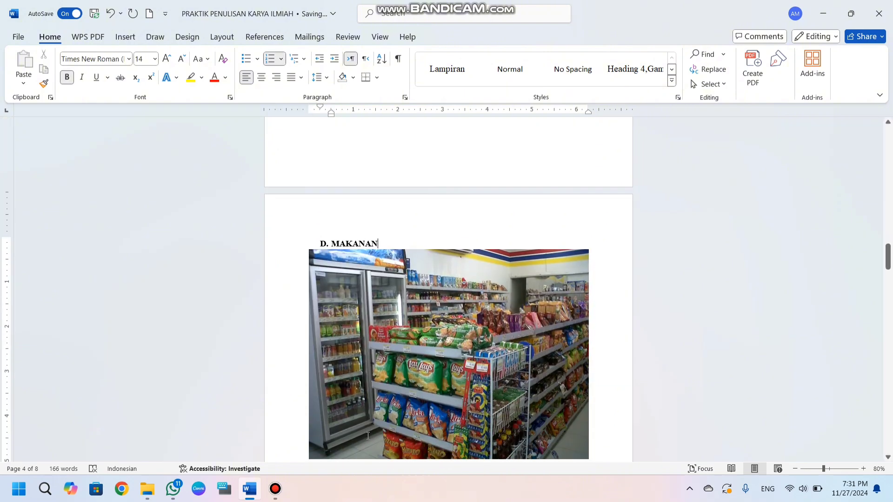
right_click(367, 257)
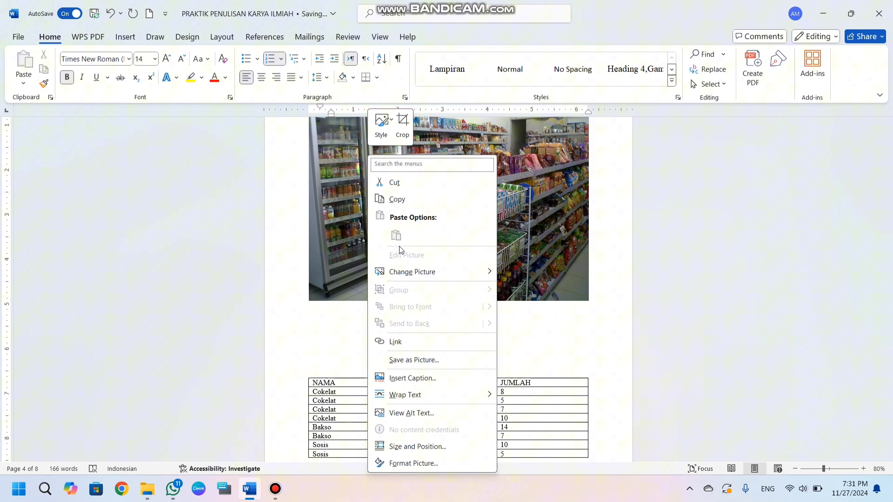
left_click(405, 379)
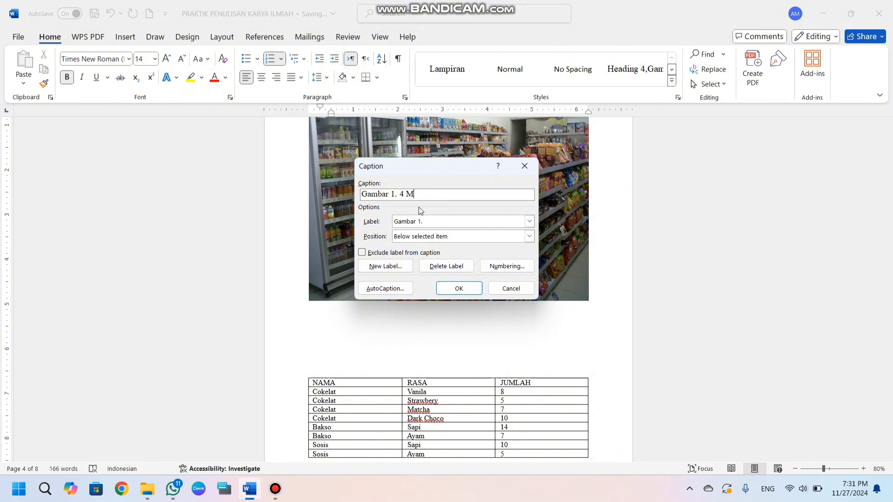
left_click(443, 290)
scroll(469, 336, "down", 5)
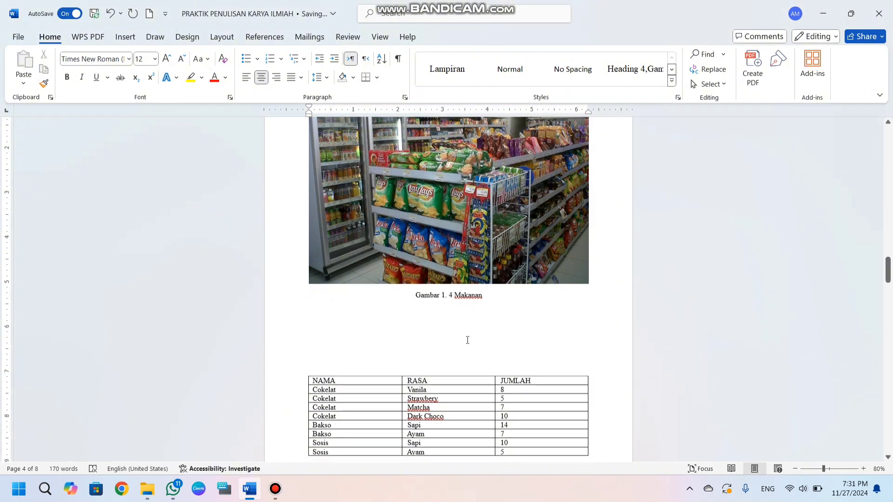
scroll(468, 340, "up", 1)
Step: Insert the caption "Gambar 2. 1 Bagan Batang" below the bar chart in BAB II, using the "Gambar 2." label
scroll(467, 340, "down", 10)
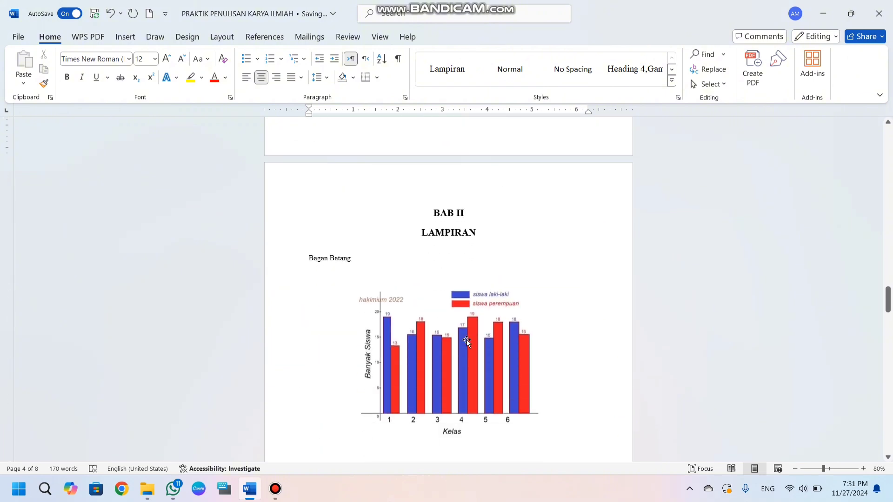
scroll(467, 339, "down", 2)
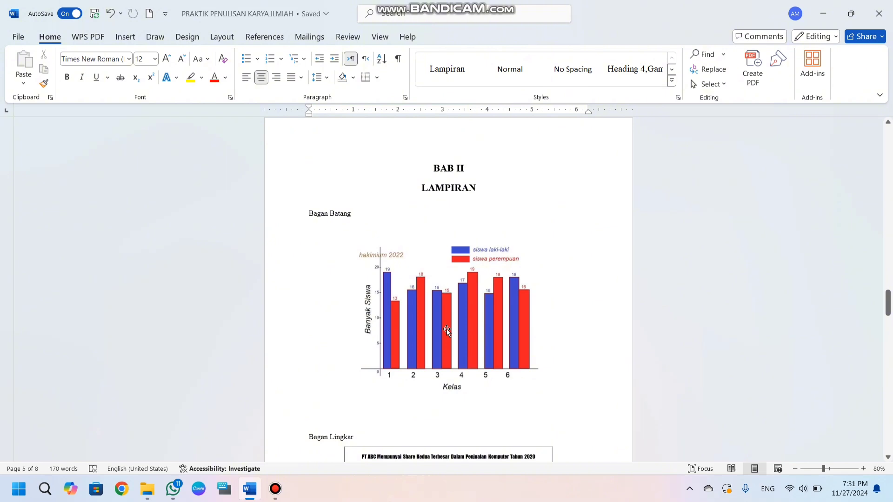
right_click(447, 328)
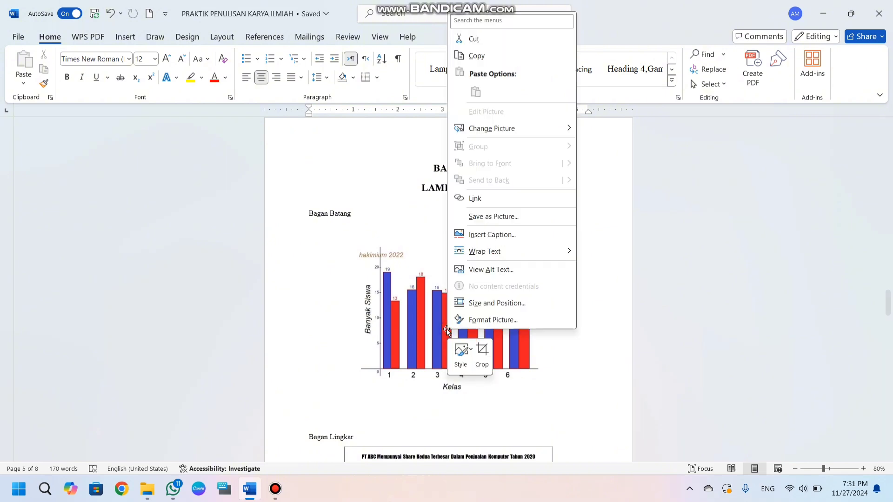
left_click(502, 236)
left_click(428, 224)
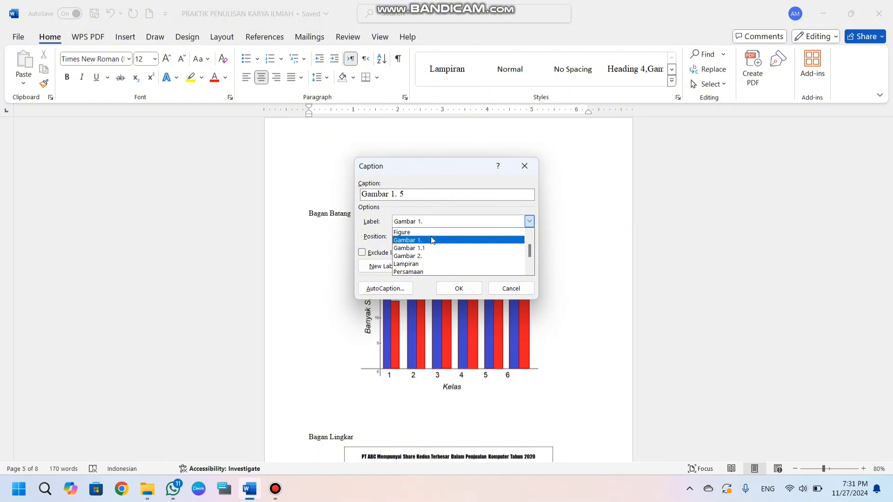
left_click(427, 256)
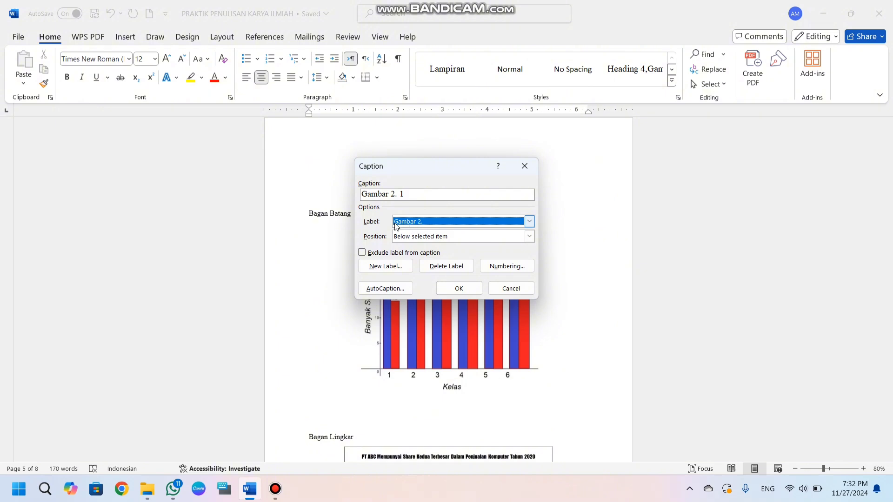
left_click(389, 270)
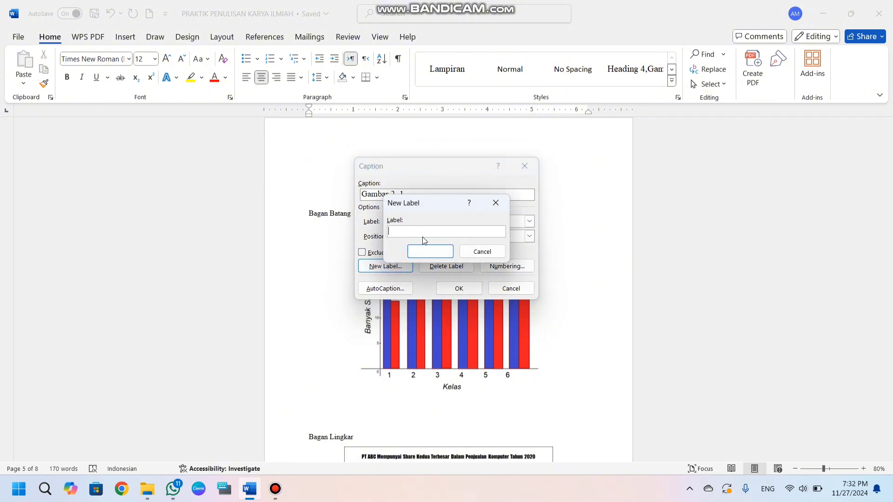
left_click(480, 253)
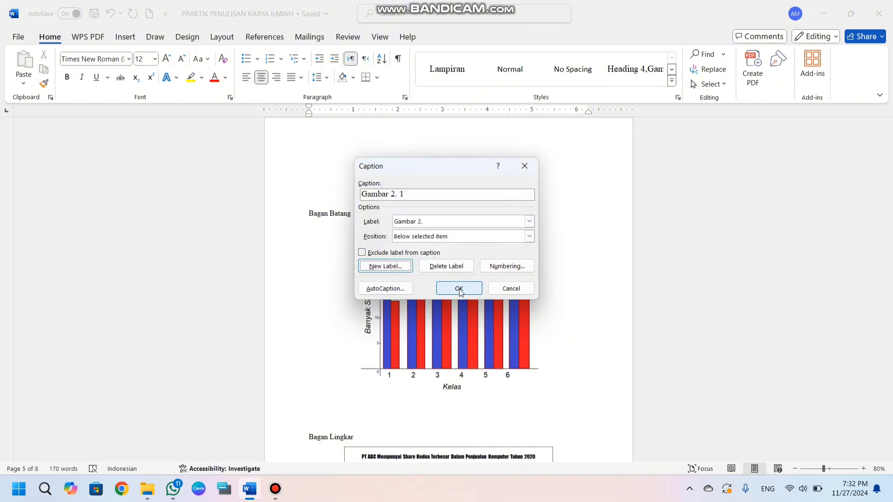
left_click(422, 191)
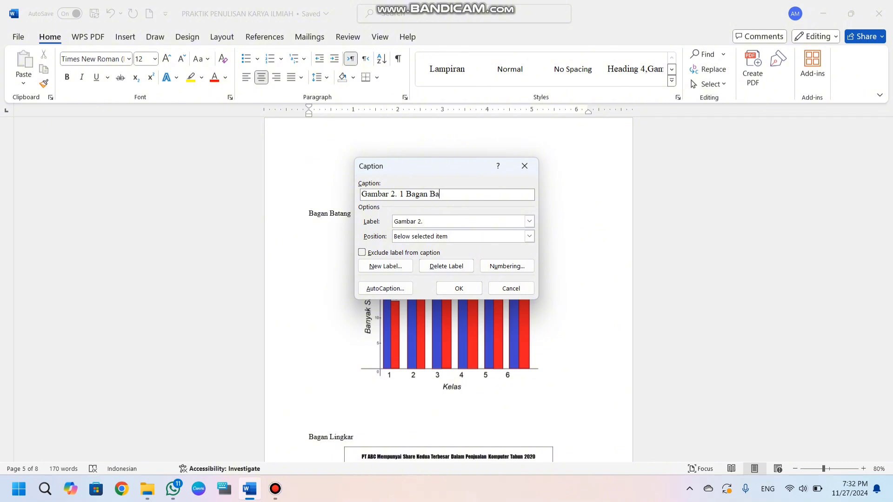
left_click(460, 289)
Step: Insert the caption "Gambar 2. 2 Bagan Lingkar" below the pie chart in BAB II
scroll(493, 439, "down", 5)
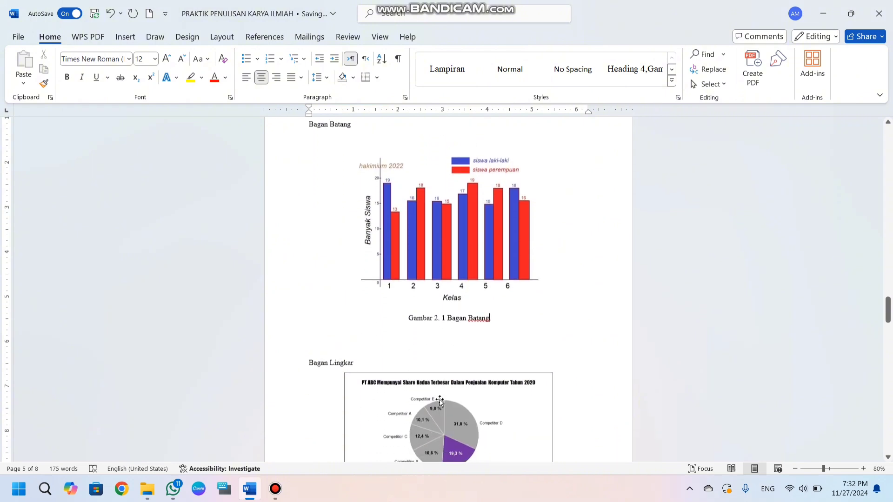
left_click(436, 378)
right_click(433, 366)
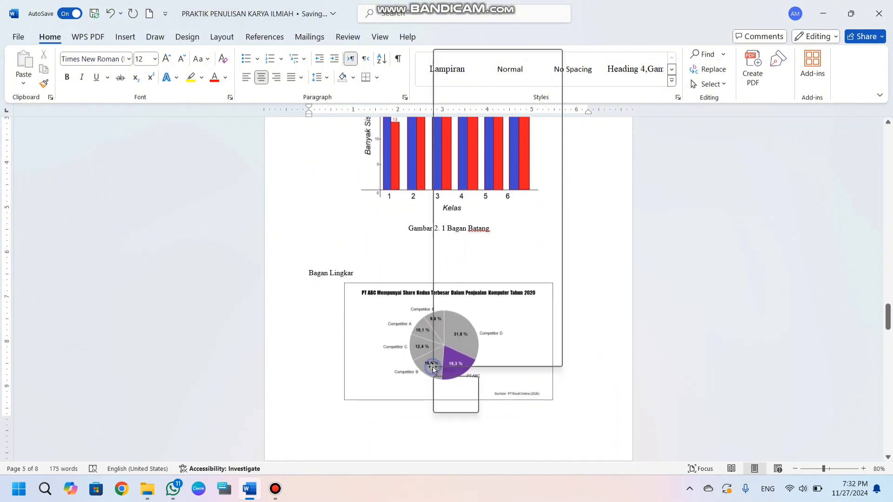
left_click(479, 272)
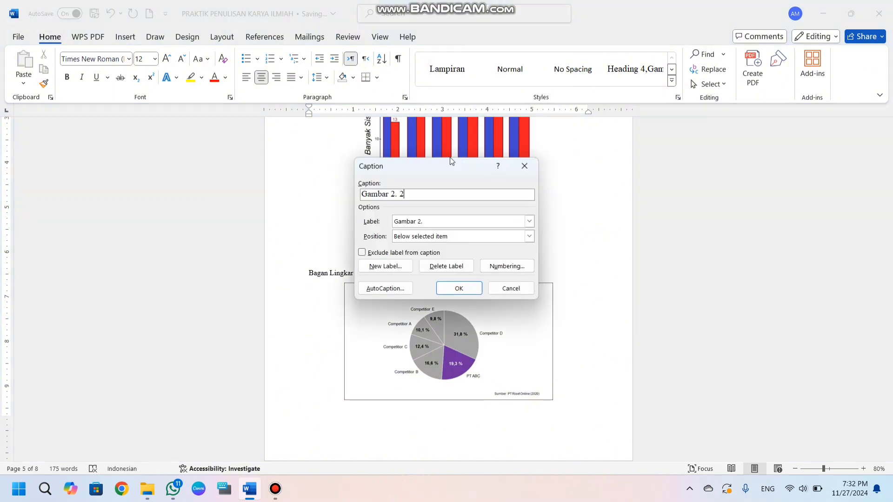
type("b")
left_click(458, 289)
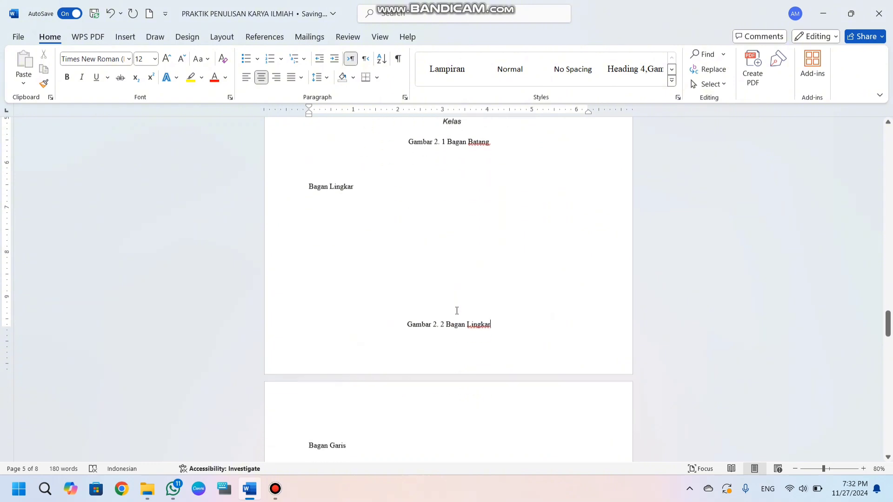
Step: Insert a line break between the Bagan Lingkar pie chart and its "Gambar 2. 2" caption
scroll(457, 310, "down", 5)
scroll(456, 312, "up", 4)
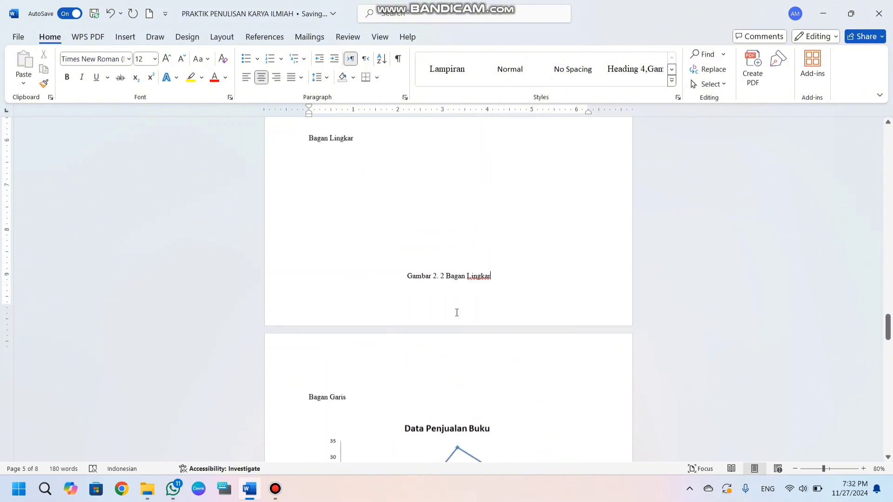
scroll(457, 312, "up", 4)
scroll(457, 310, "down", 7)
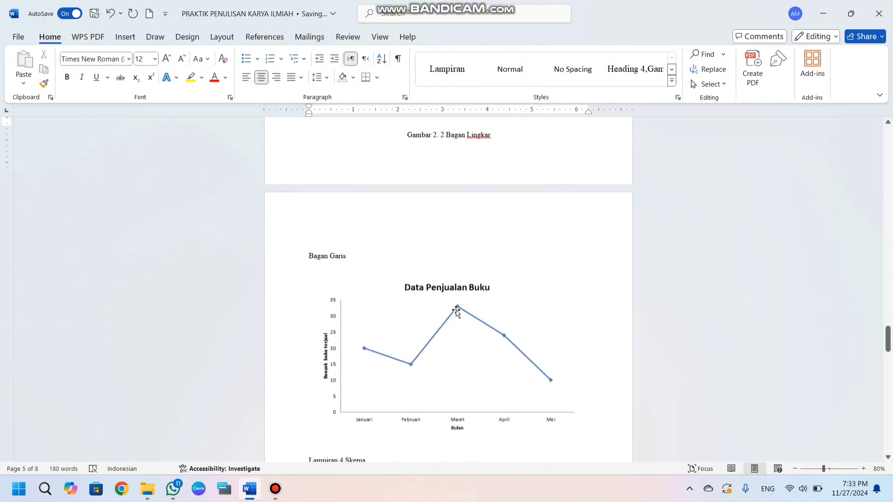
scroll(456, 311, "down", 2)
scroll(457, 309, "up", 10)
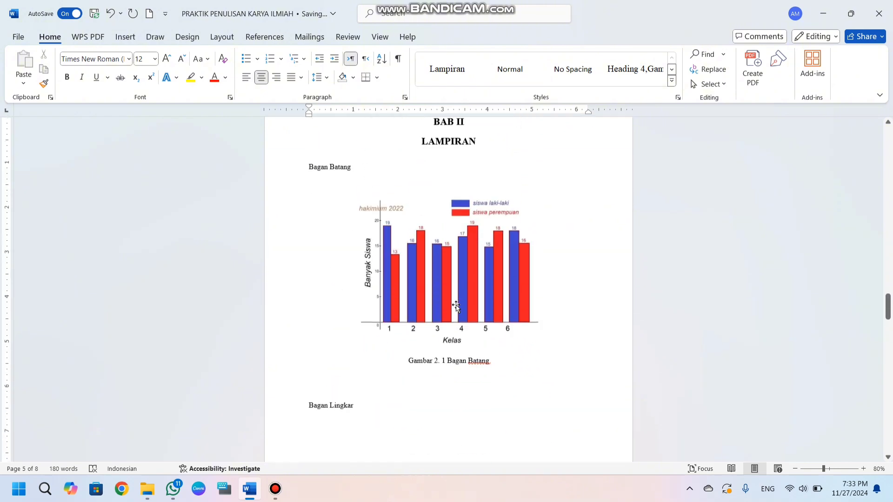
scroll(456, 307, "down", 5)
left_click(439, 261)
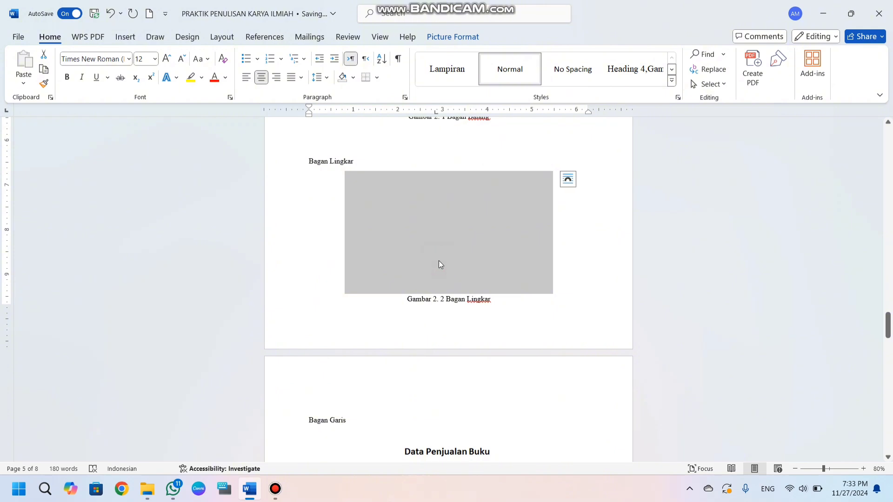
left_click(508, 314)
scroll(508, 314, "down", 2)
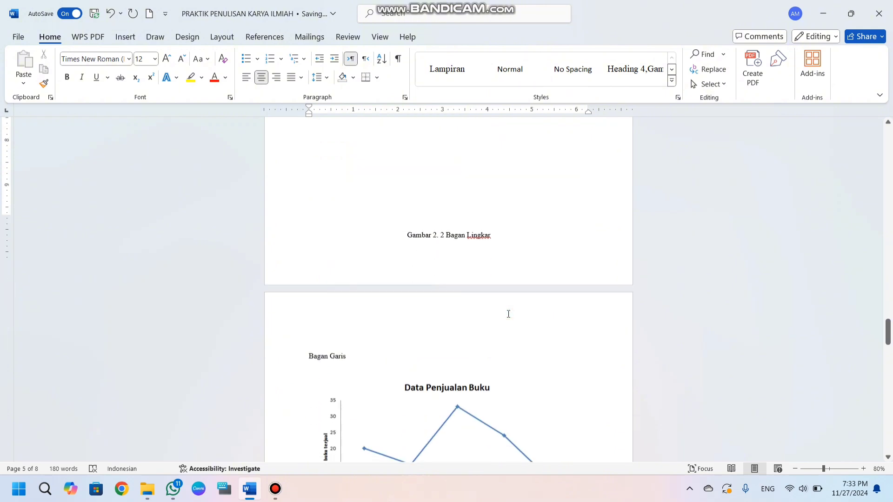
scroll(508, 314, "up", 5)
left_click(468, 310)
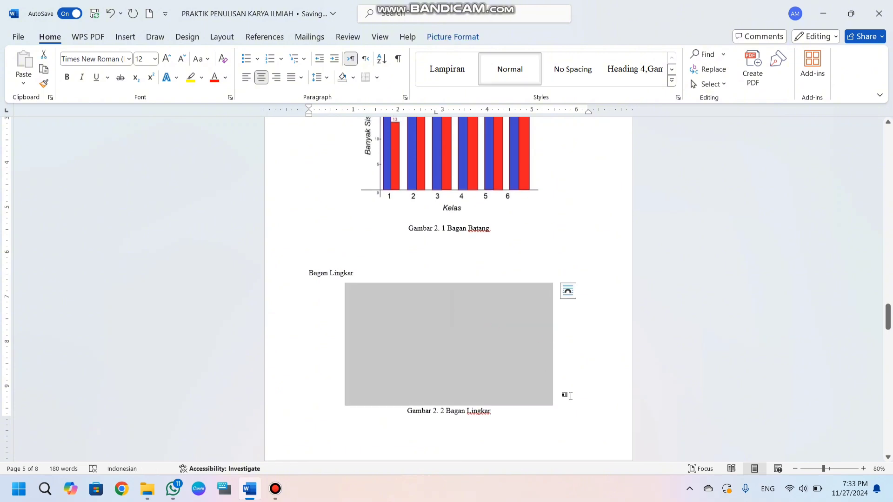
left_click(571, 396)
key("Return")
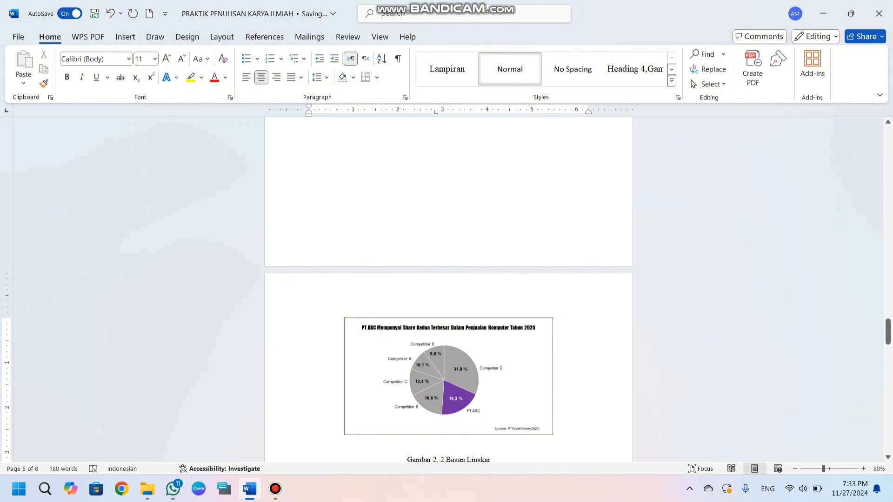
Step: Shrink the pie chart proportionally so it fits with its caption on the same page as the Bagan Lingkar heading
scroll(575, 379, "up", 5)
scroll(540, 393, "down", 6)
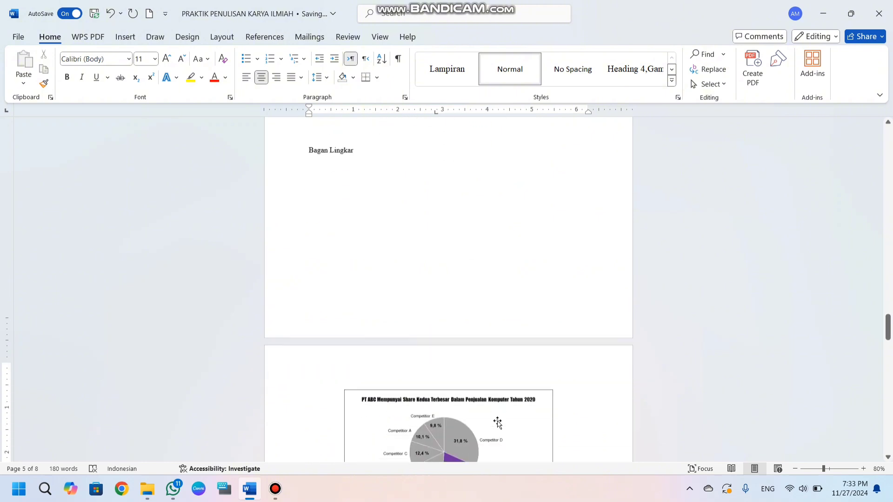
left_click(472, 395)
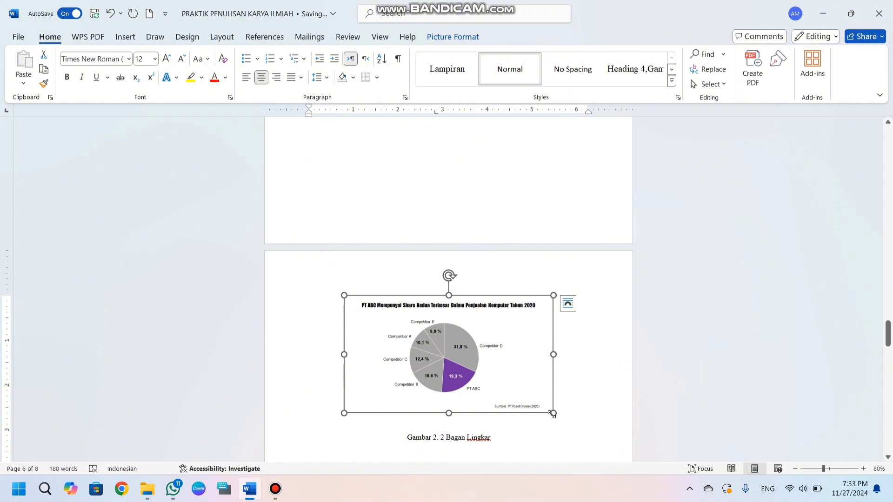
left_click_drag(553, 413, 529, 388)
scroll(538, 409, "up", 2)
scroll(538, 409, "down", 3)
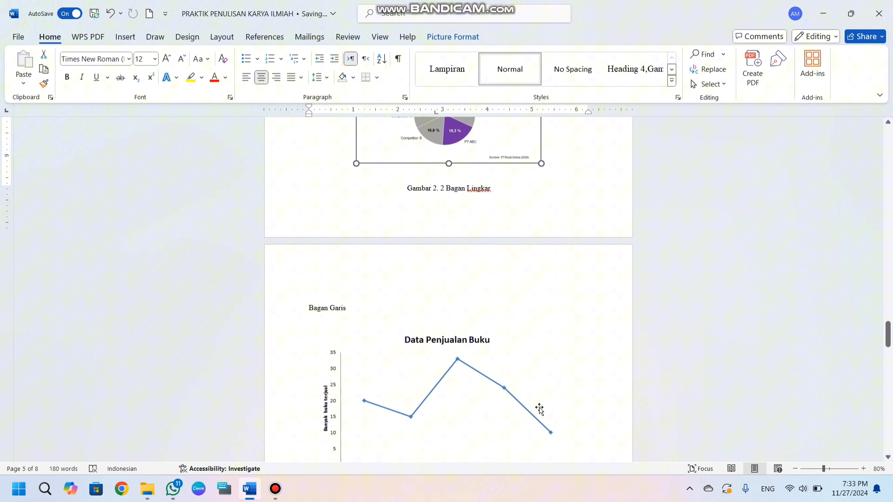
Step: Insert the caption "Gambar 2. 3 Bagan Garis" below the Data Penjualan Buku line chart
left_click(502, 254)
scroll(502, 253, "down", 3)
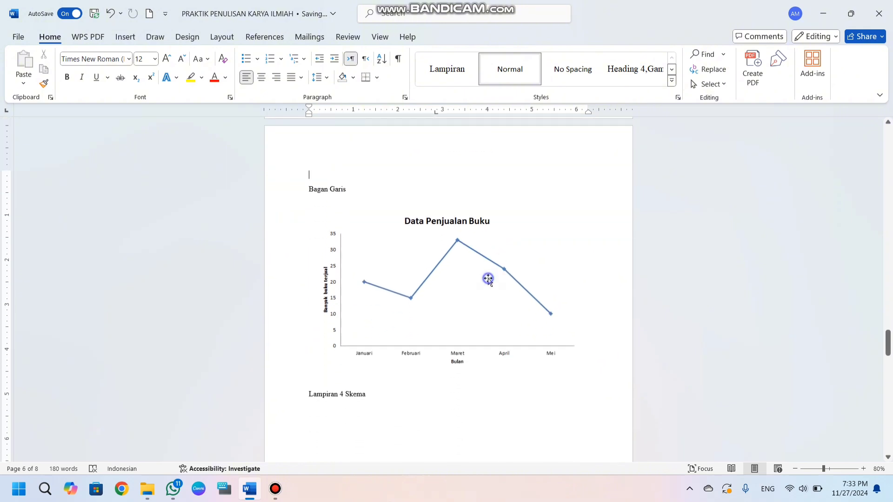
right_click(487, 277)
left_click(523, 377)
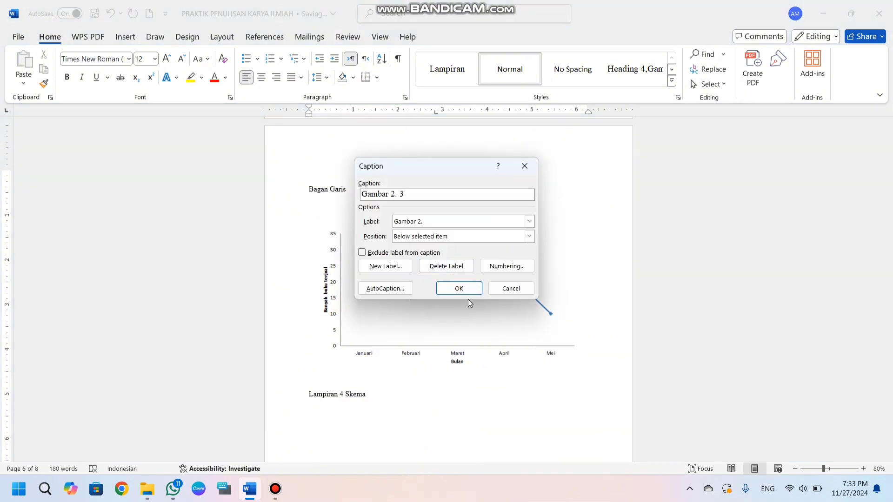
left_click(423, 197)
type("Bagan Garis")
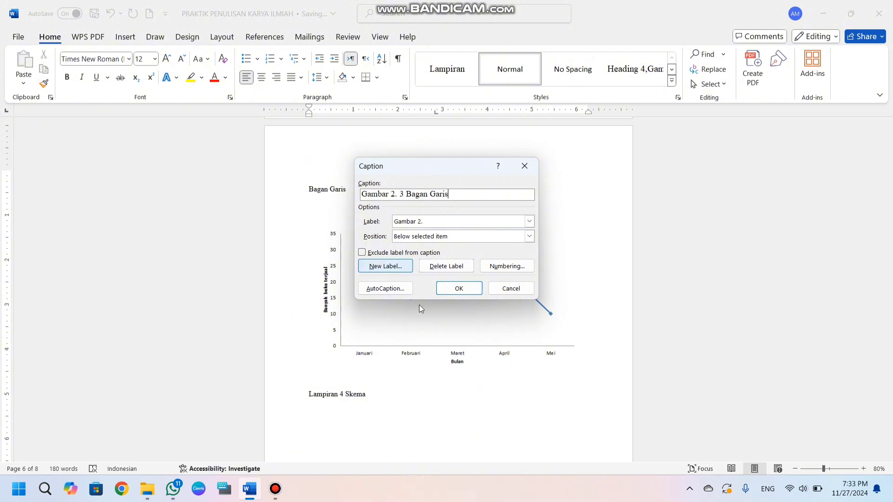
left_click(459, 289)
Step: Shrink the BUKU flowchart picture above the Tabel section slightly, keeping its proportions
scroll(456, 390, "down", 4)
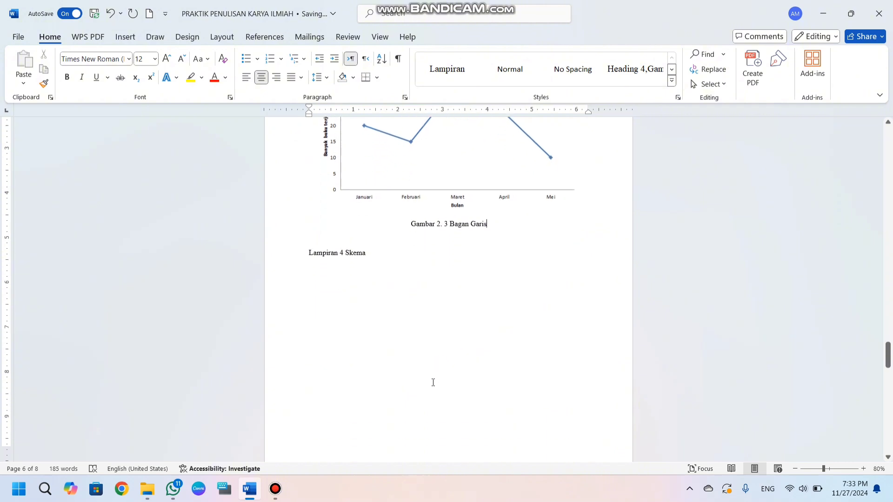
scroll(432, 381, "down", 8)
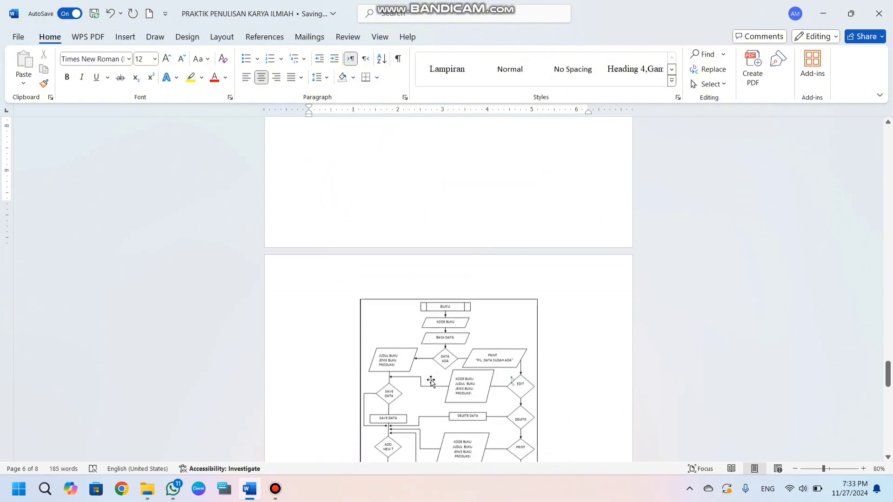
scroll(431, 382, "up", 1)
scroll(431, 367, "down", 2)
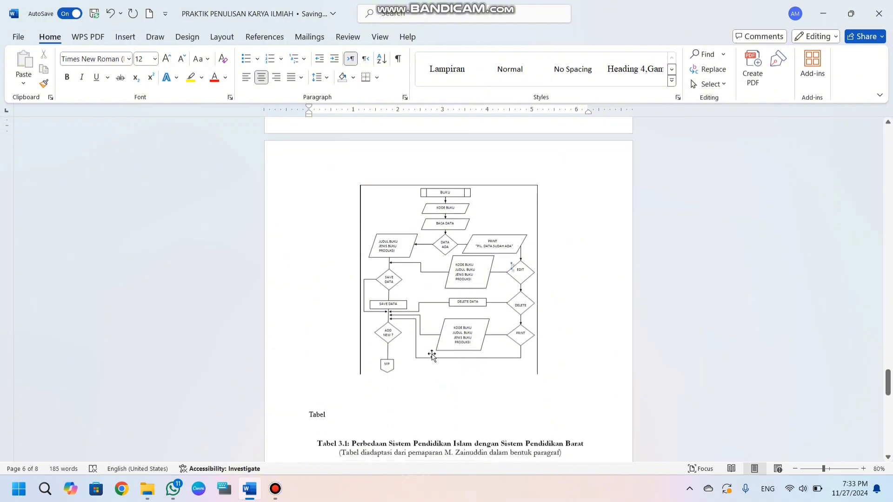
left_click(431, 353)
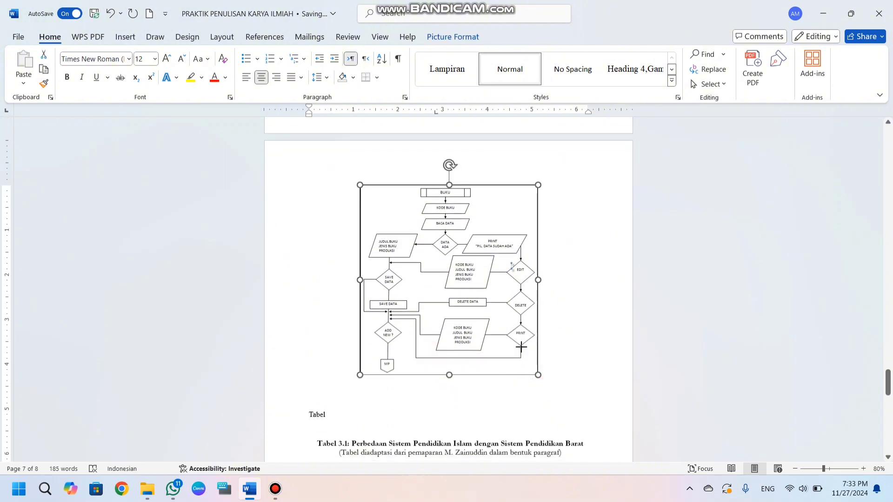
left_click_drag(521, 344, 522, 348)
scroll(521, 348, "up", 2)
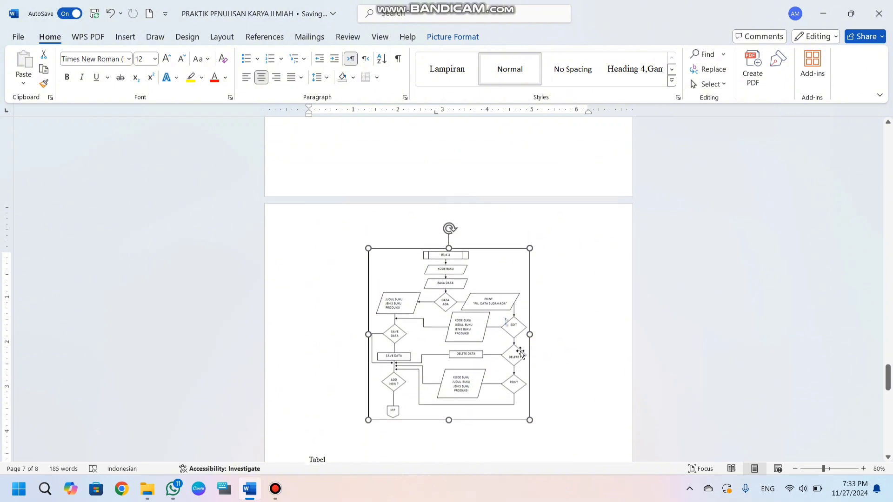
Step: Move the flowchart to its own line under the "Lampiran 4" heading on the previous page and centre it
left_click(381, 175)
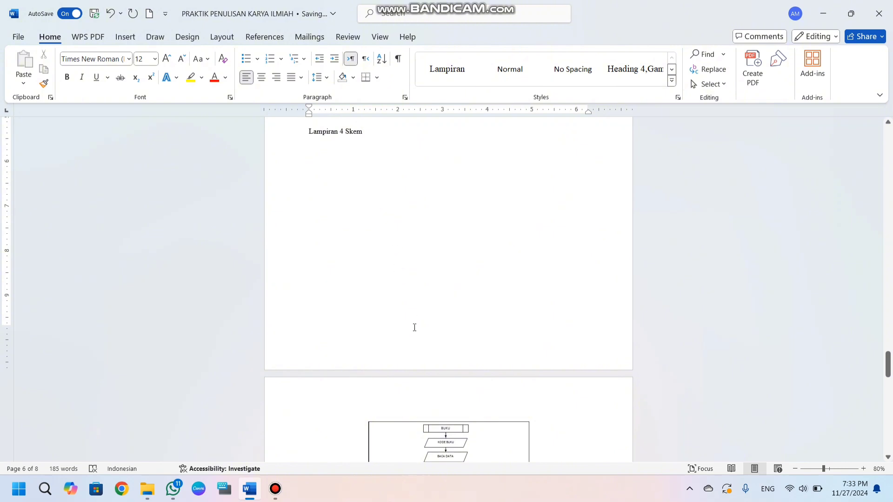
scroll(427, 352, "down", 2)
left_click_drag(442, 392, 371, 223)
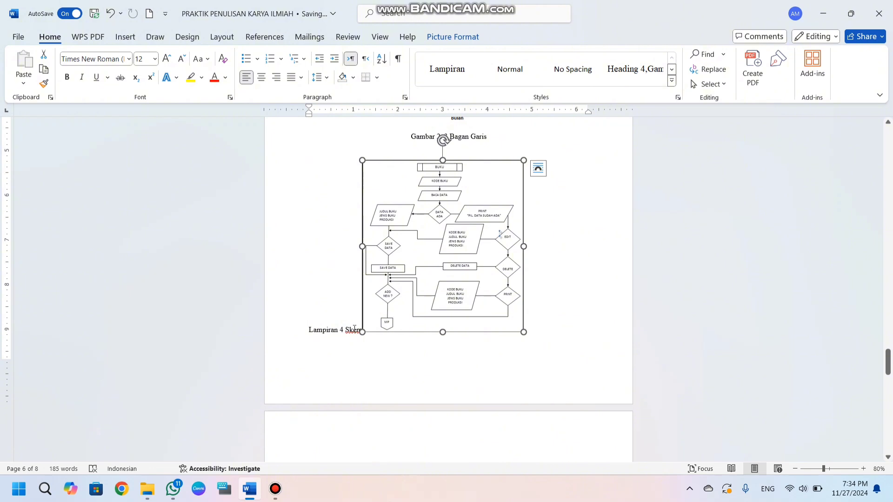
left_click(359, 330)
left_click(355, 333)
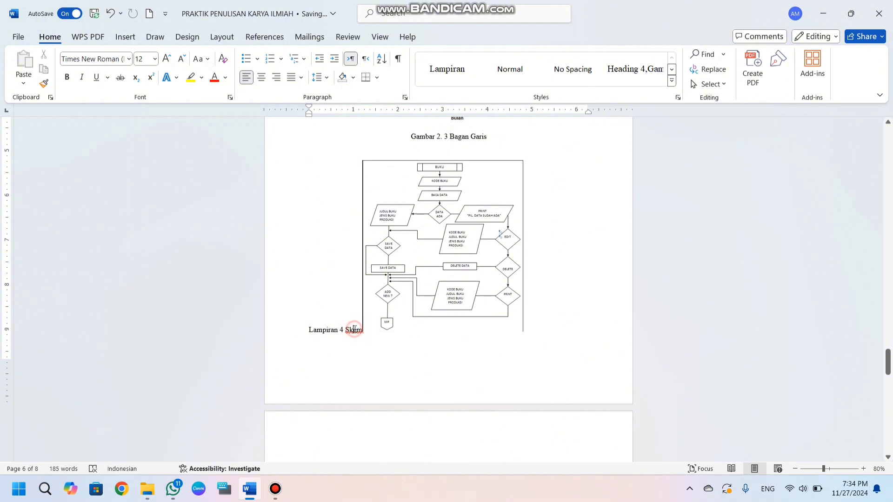
key("Return")
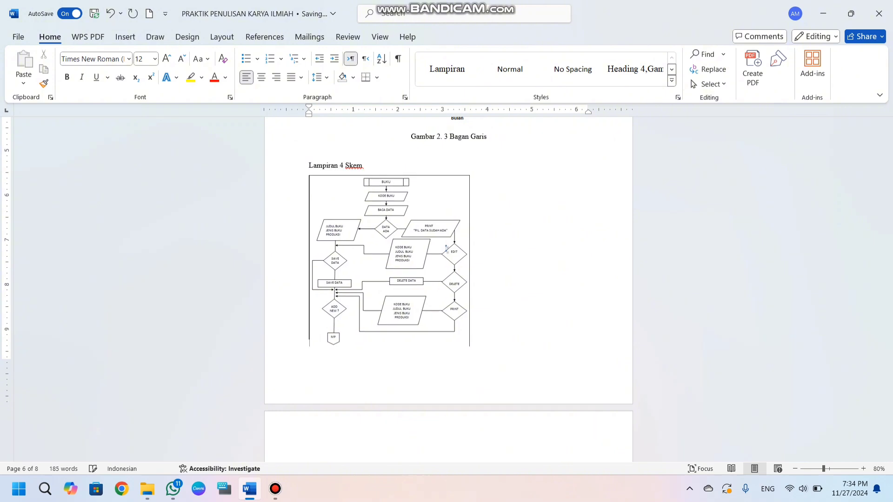
left_click(442, 318)
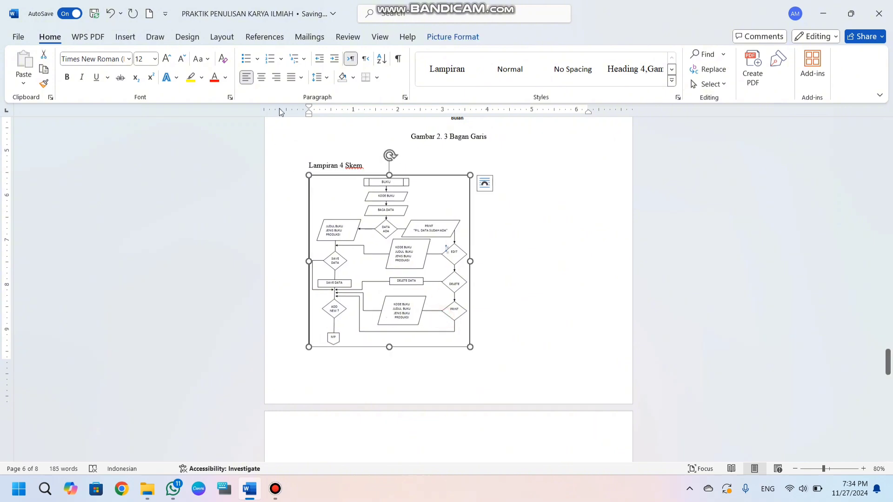
key("ctrl+e")
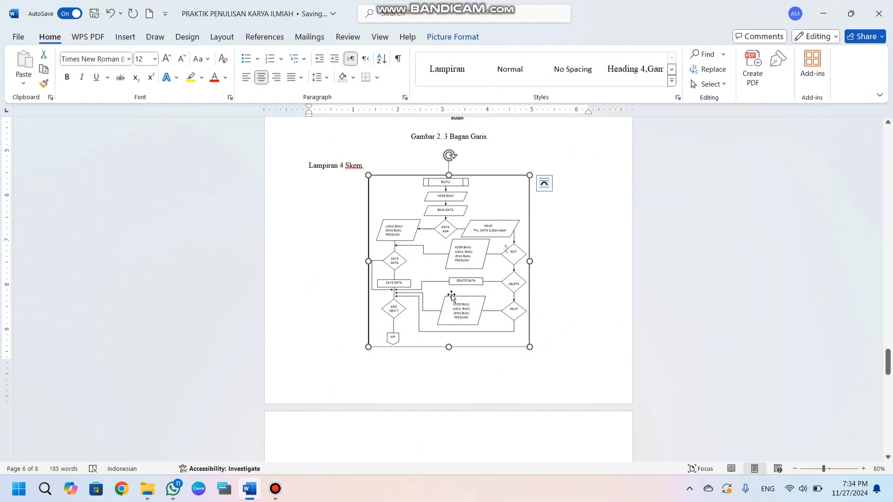
Step: Insert the caption "Gambar 2. 4 Skema" below the flowchart picture
right_click(449, 296)
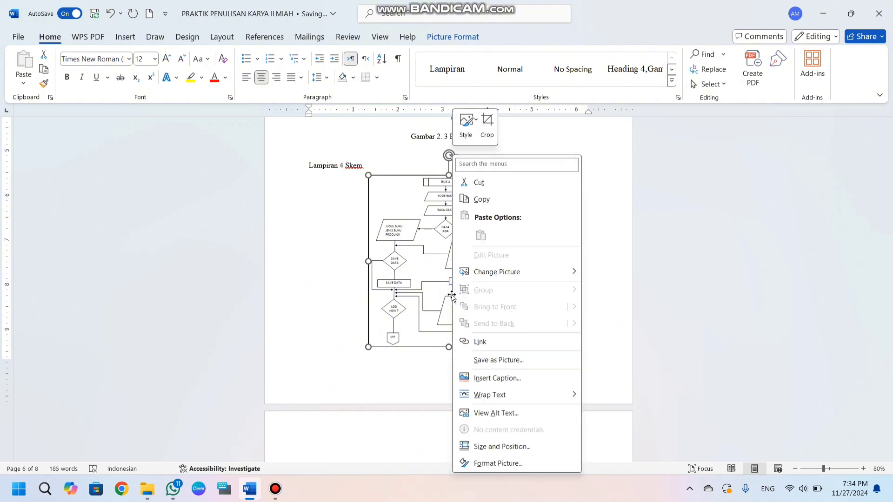
left_click(484, 377)
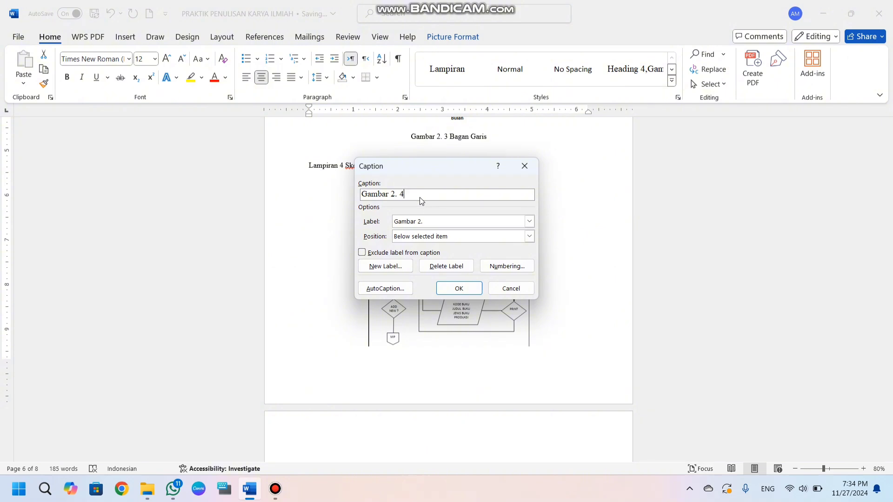
type("Skema")
left_click(459, 289)
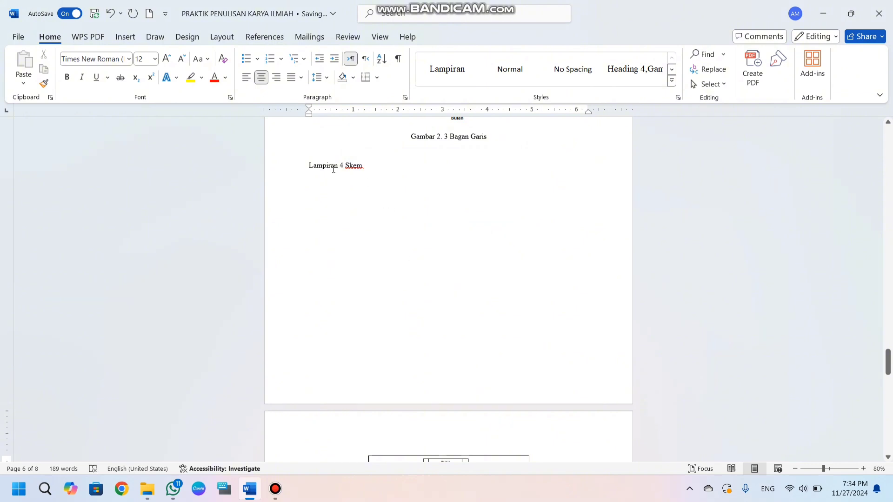
Step: Remove "Lampiran 4" from the flowchart's heading and complete the remaining word as "Skema"
left_click(347, 165)
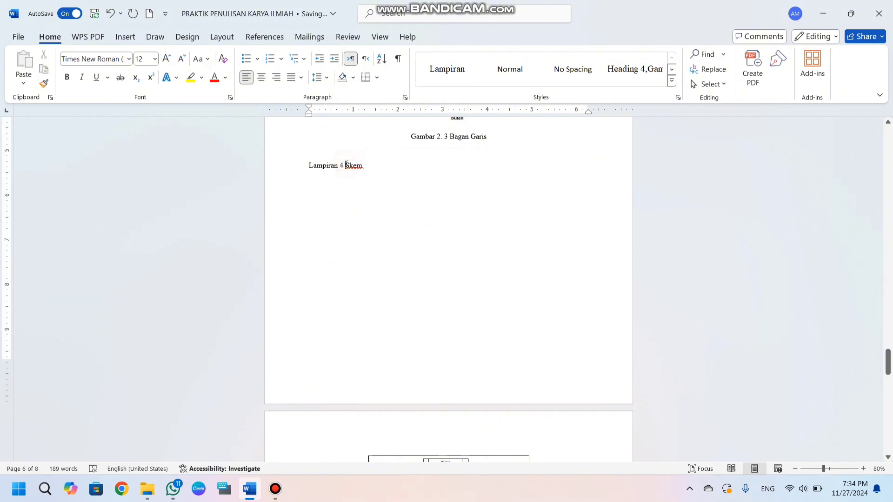
key("BackSpace")
key("BackSpace")
key("BackSpace")
key("BackSpace")
key("BackSpace")
key("BackSpace")
key("BackSpace")
key("BackSpace")
key("BackSpace")
key("BackSpace")
key("BackSpace")
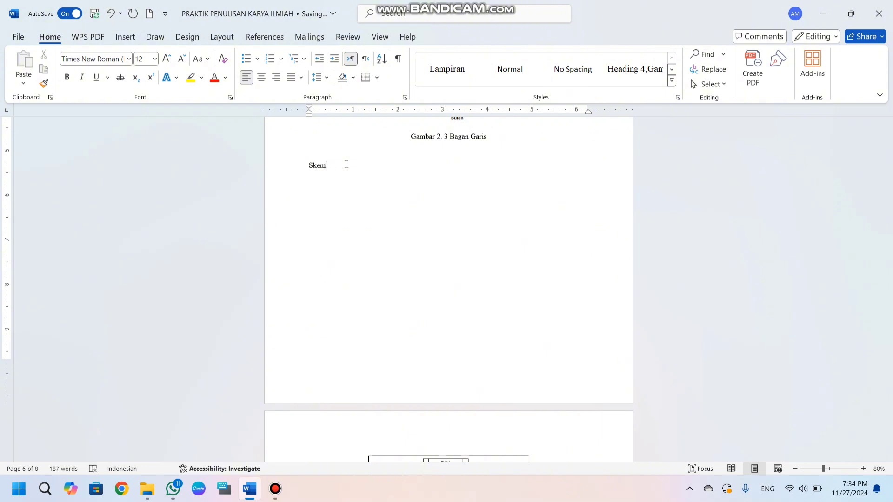
type("a")
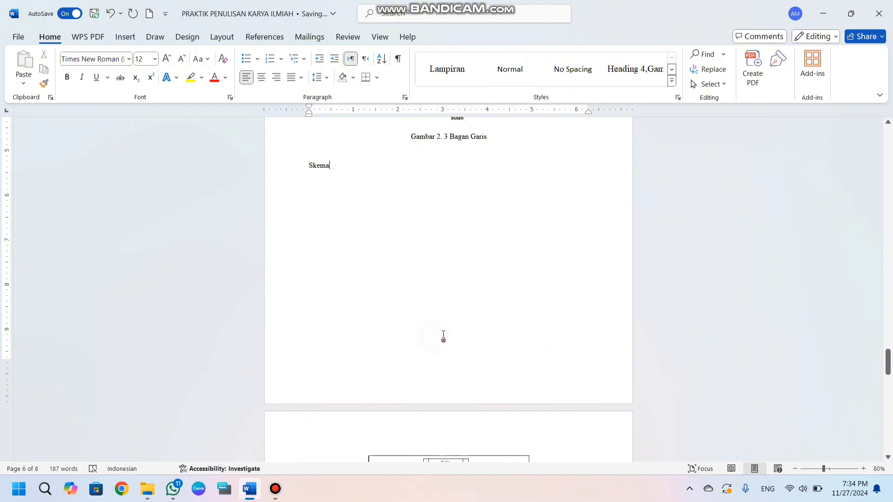
Step: Remove the blank line above the "Skema" heading so the flowchart and its caption move up onto the same page
scroll(390, 251, "up", 1)
left_click(341, 171)
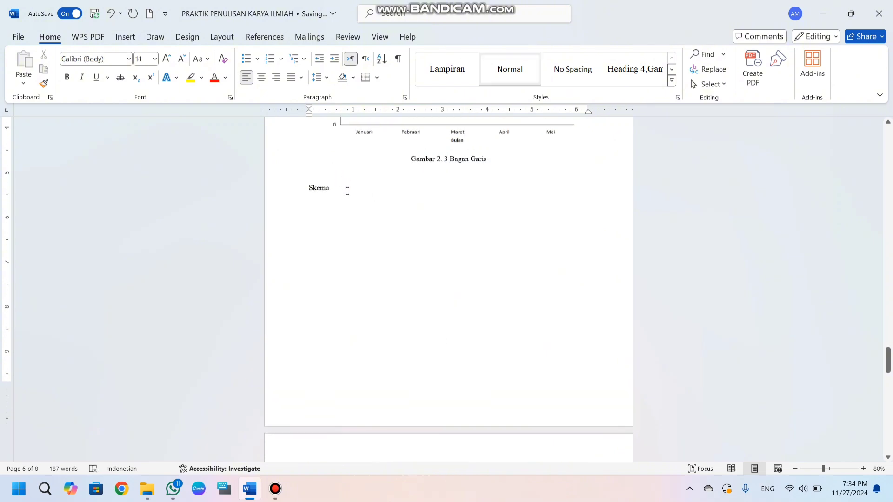
key("ctrl+v")
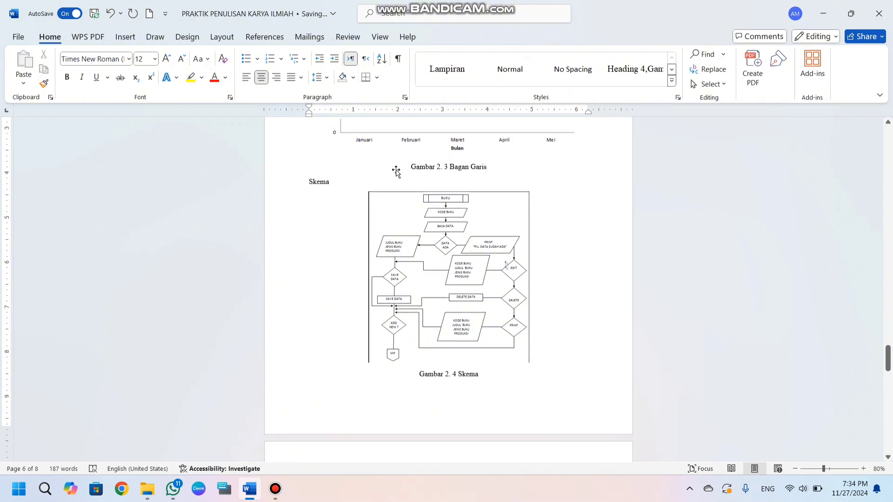
Step: Remove the blank line between the "Bagan Garis" heading and the Data Penjualan Buku line chart
scroll(395, 171, "up", 10)
left_click(349, 233)
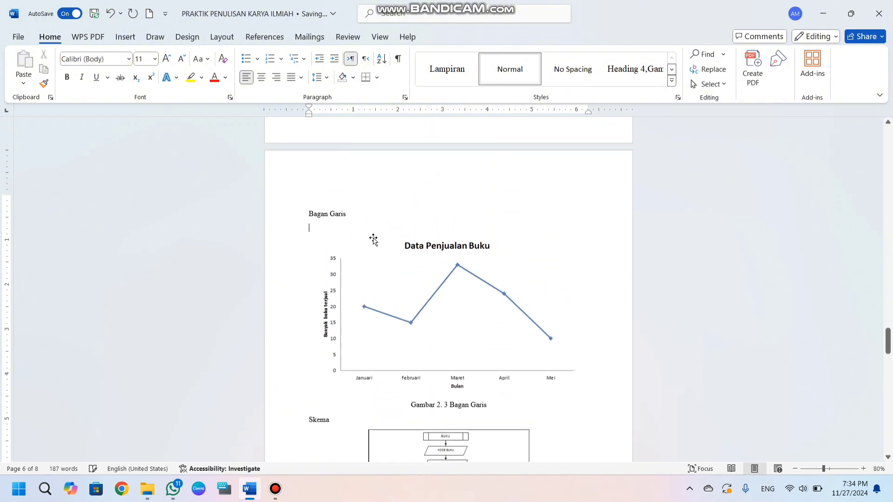
left_click(374, 240)
scroll(375, 242, "down", 8)
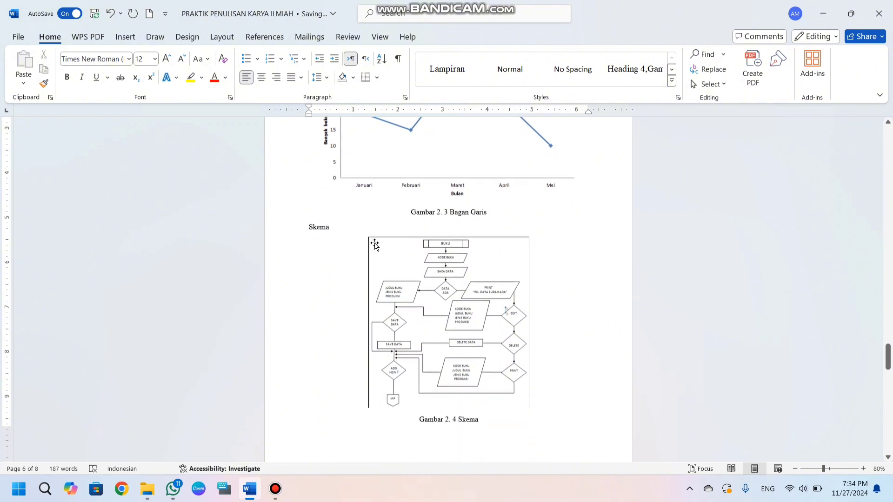
scroll(375, 245, "down", 3)
left_click(515, 147)
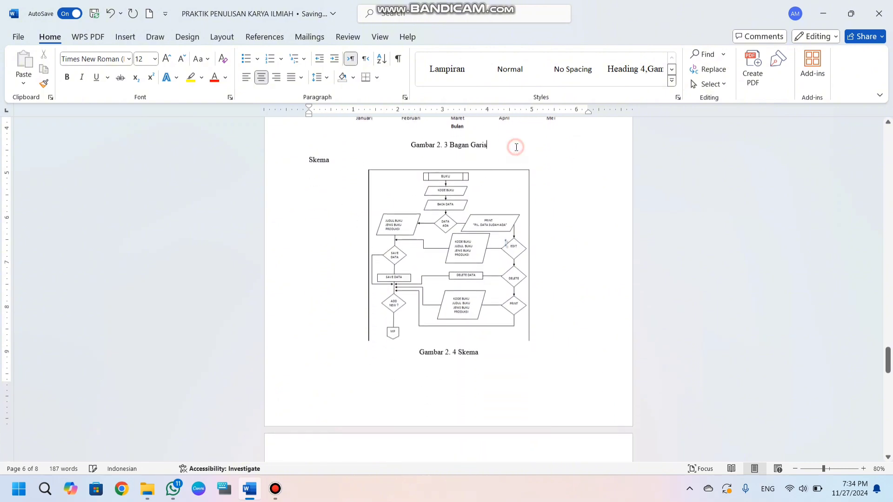
left_click(533, 174)
Step: Insert the caption "Gambar 2. 5 Tabel" below the picture of the Tabel 3.1 table
scroll(518, 275, "down", 12)
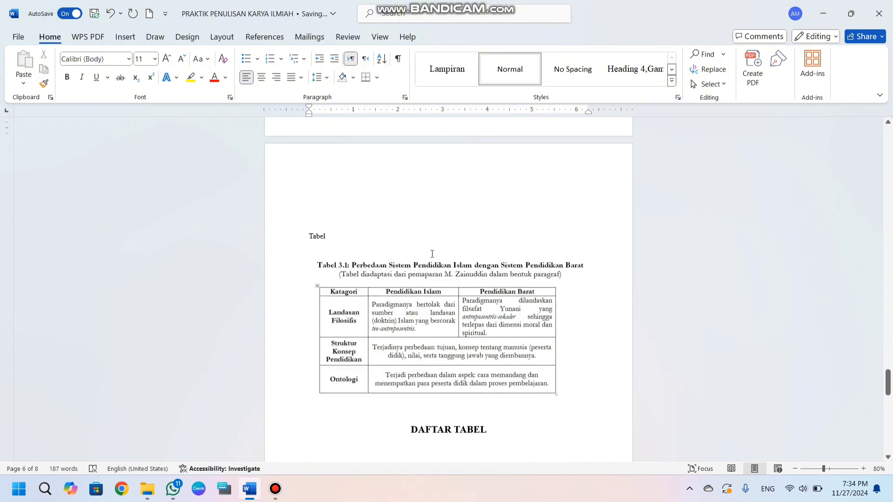
right_click(390, 309)
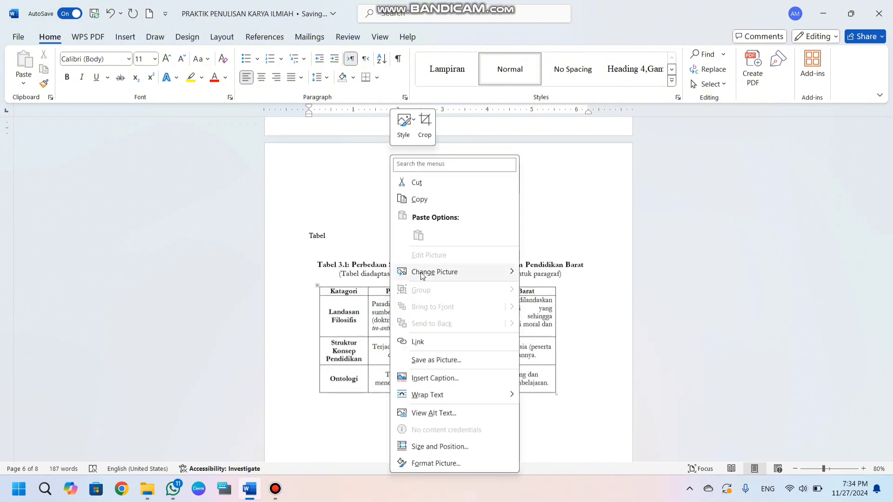
left_click(432, 377)
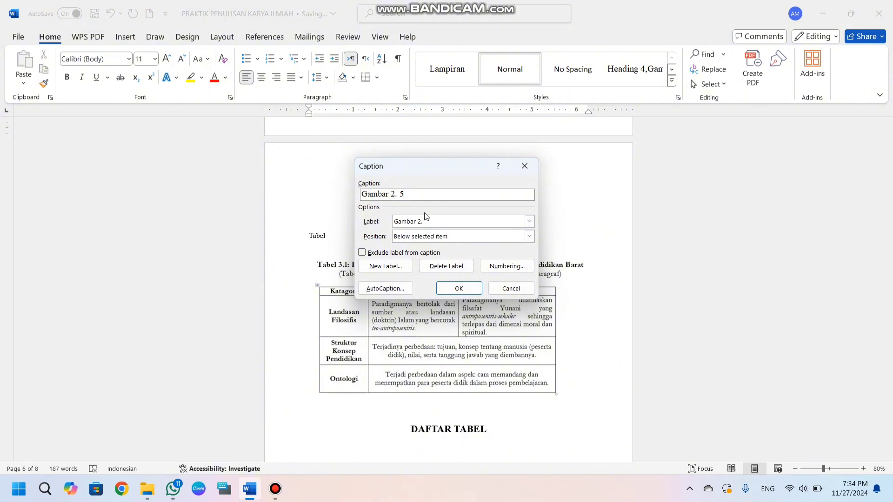
type("Tabel")
left_click(473, 295)
Step: Add blank lines below the Tabel caption until the DAFTAR TABEL heading starts on a new page
scroll(517, 414, "down", 4)
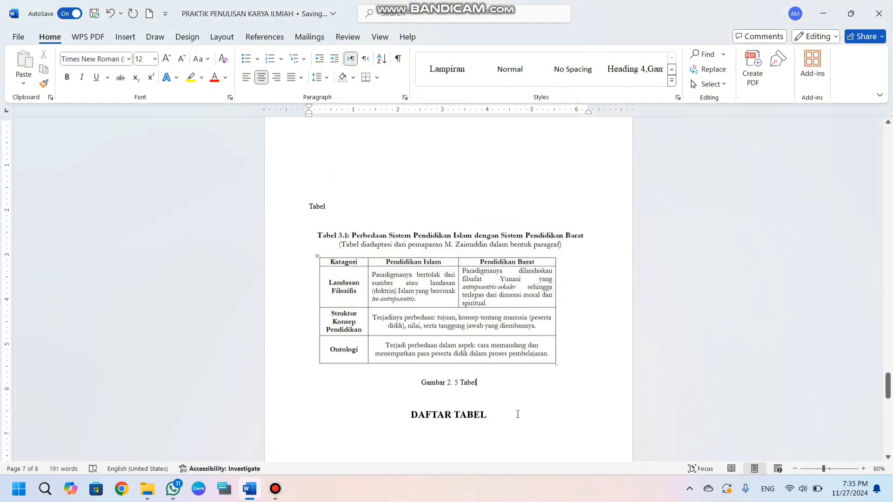
scroll(518, 414, "down", 10)
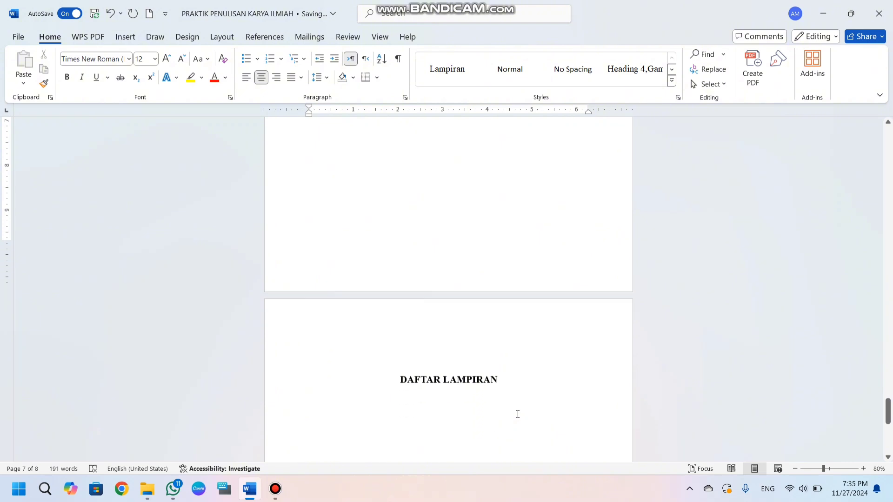
scroll(518, 410, "up", 11)
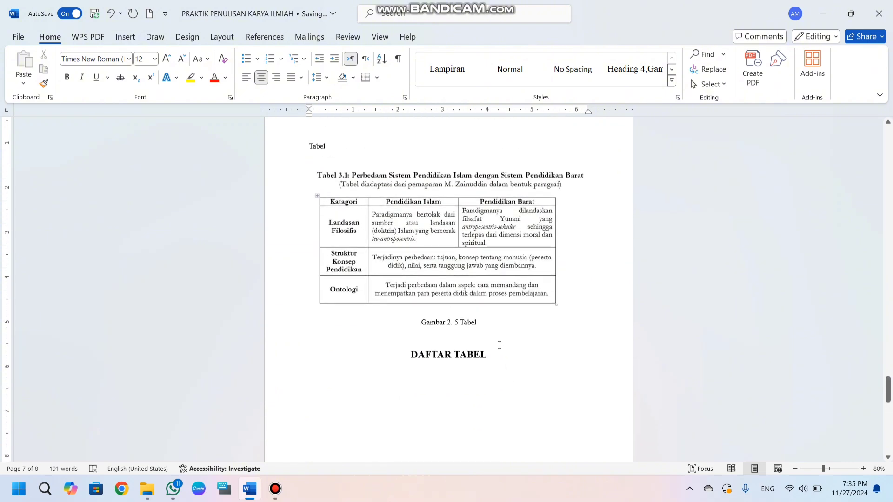
left_click(412, 344)
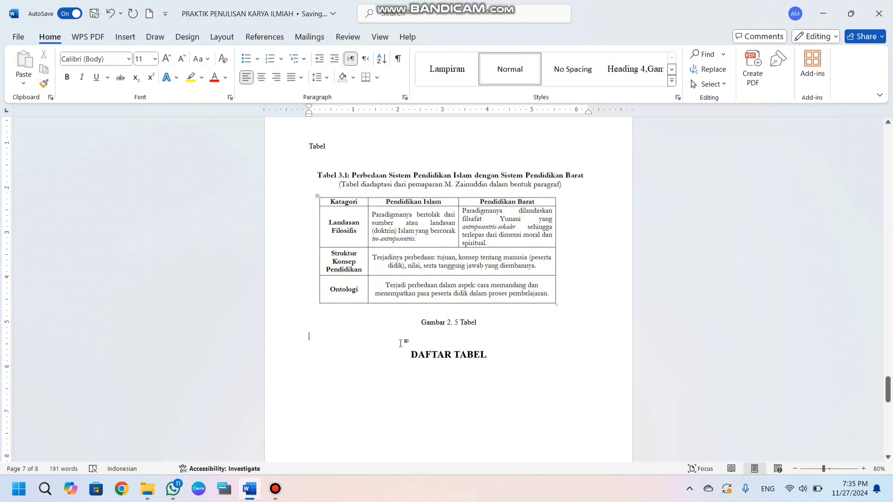
key("Return")
key("Return")
key("Return")
key("Return")
key("Return")
key("Return")
key("Return")
key("Return")
key("Return")
key("Return")
key("Return")
key("Return")
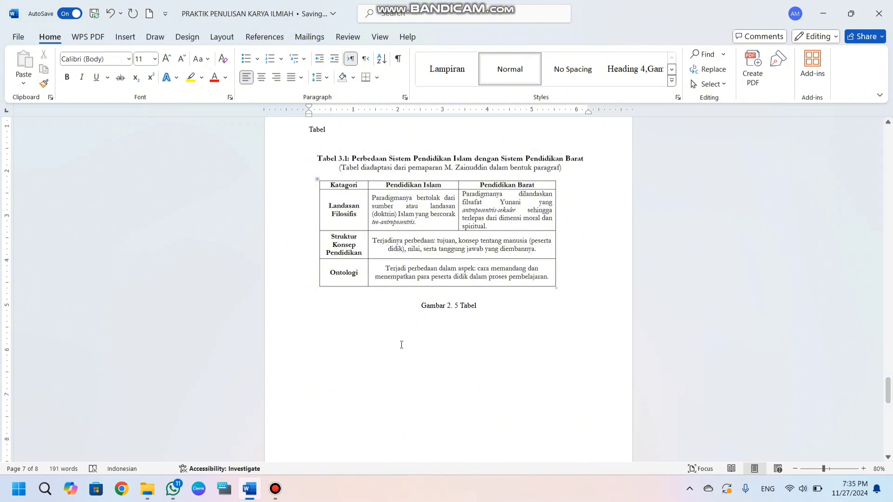
scroll(402, 345, "down", 5)
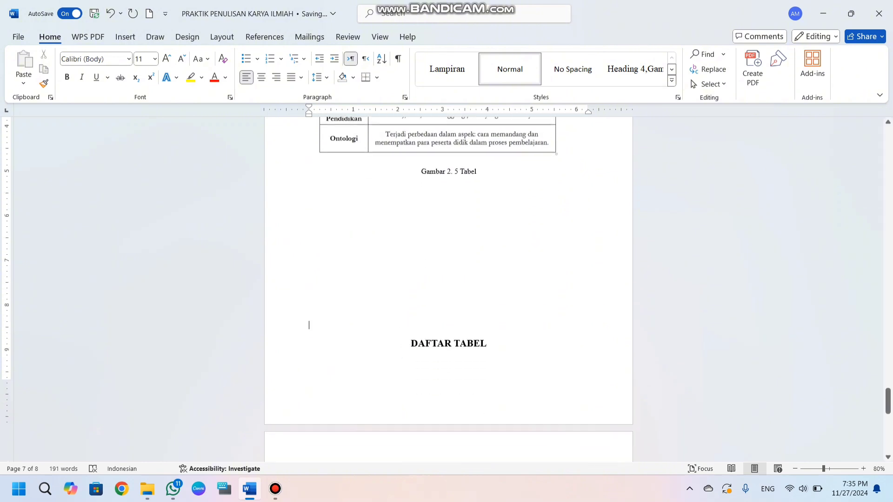
key("Return")
key("Return")
scroll(427, 330, "down", 7)
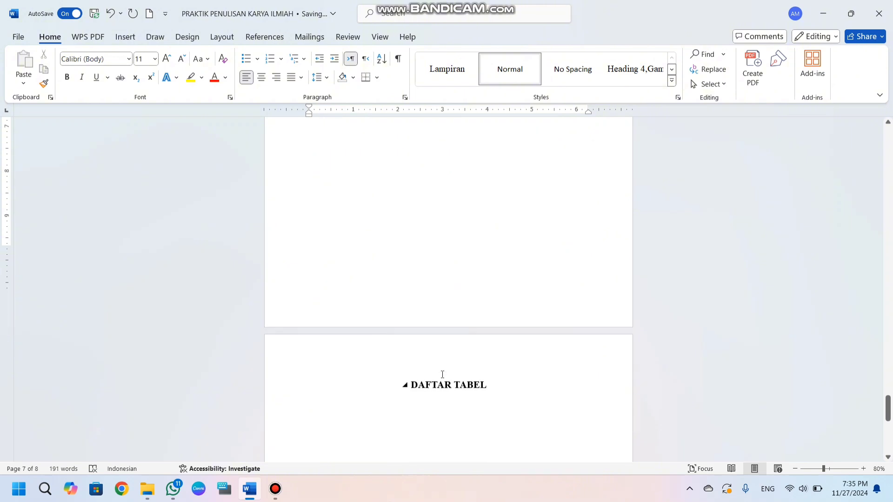
scroll(438, 375, "up", 6)
scroll(438, 370, "up", 9)
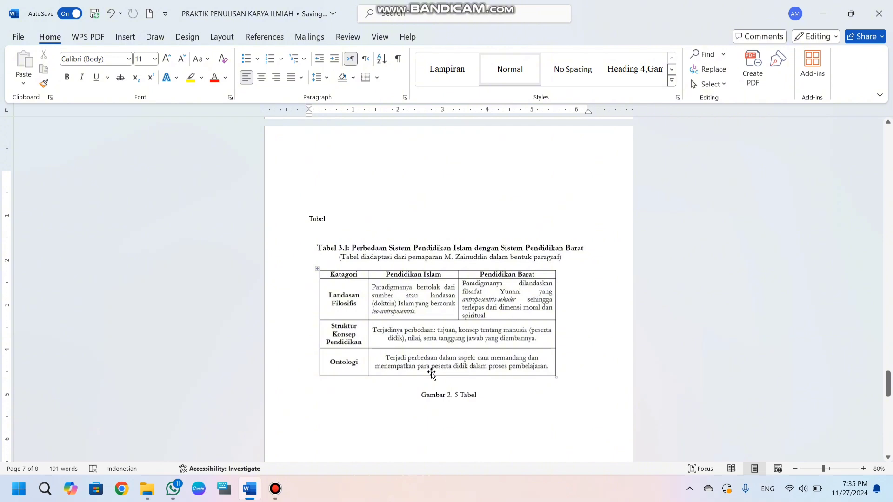
scroll(431, 373, "down", 12)
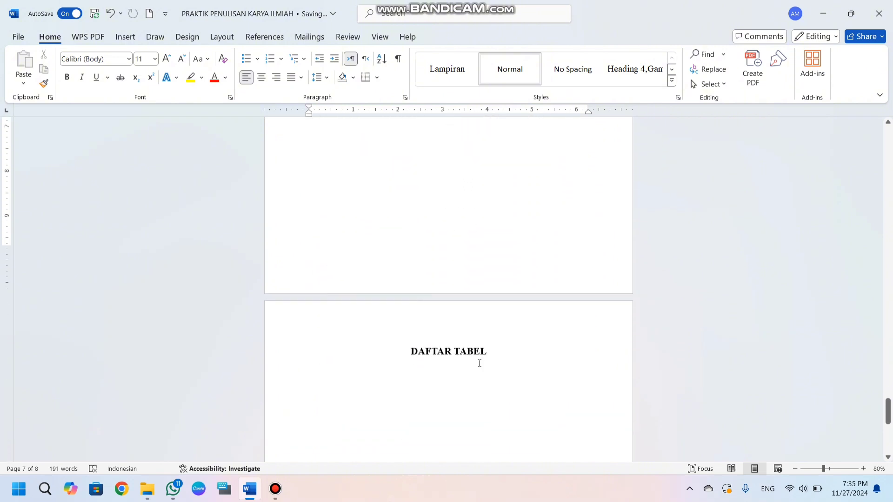
Step: Add the heading "DAFTAR GAMBAR" on its own line directly above the DAFTAR TABEL heading
left_click(494, 349)
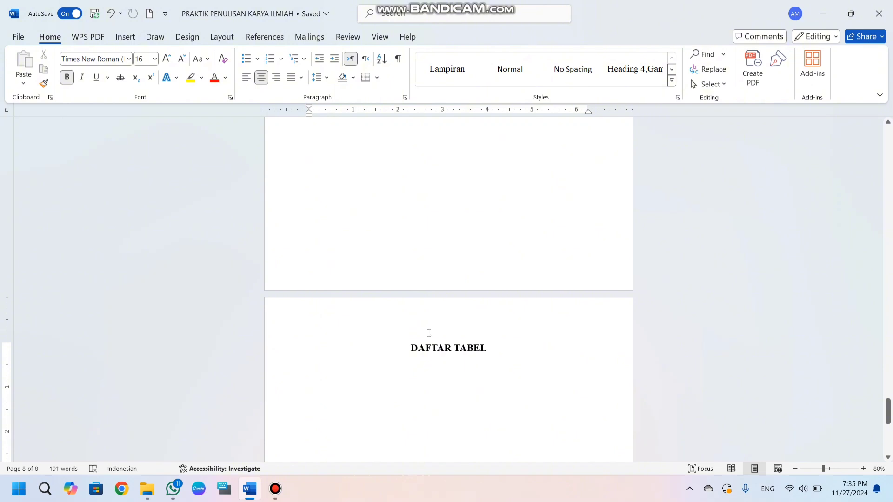
left_click(415, 315)
scroll(481, 353, "up", 3)
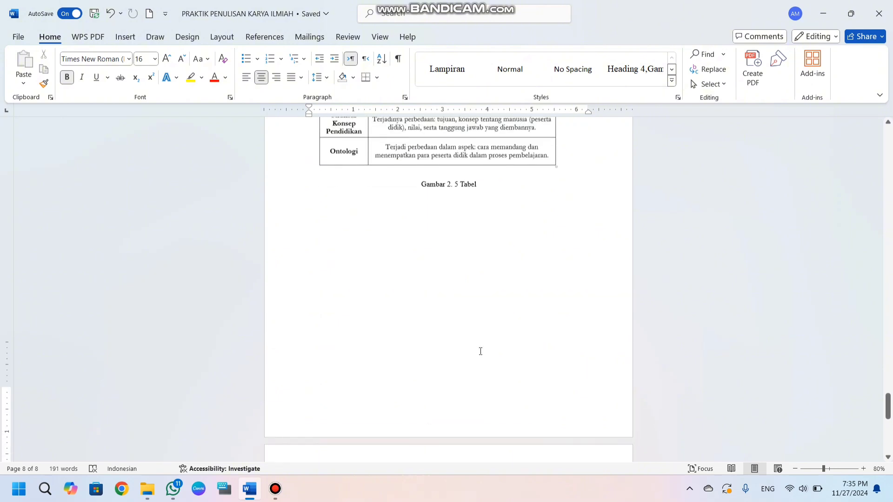
scroll(480, 351, "down", 10)
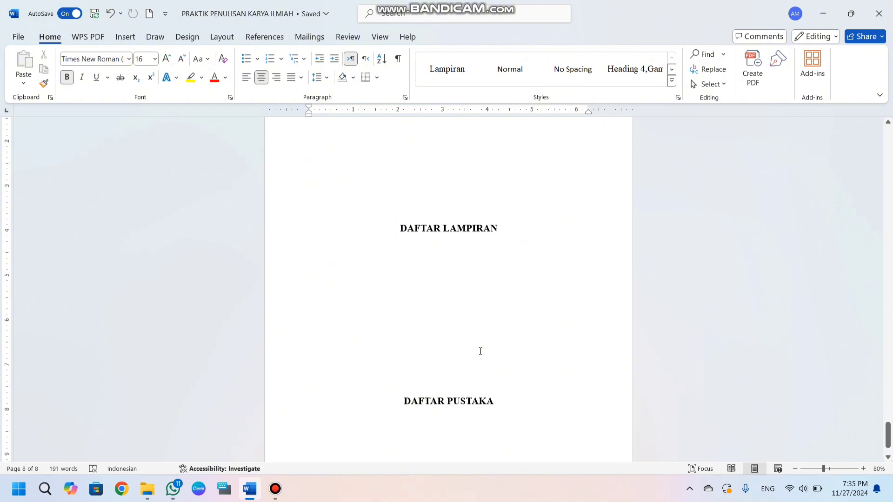
scroll(480, 351, "up", 6)
left_click(417, 300)
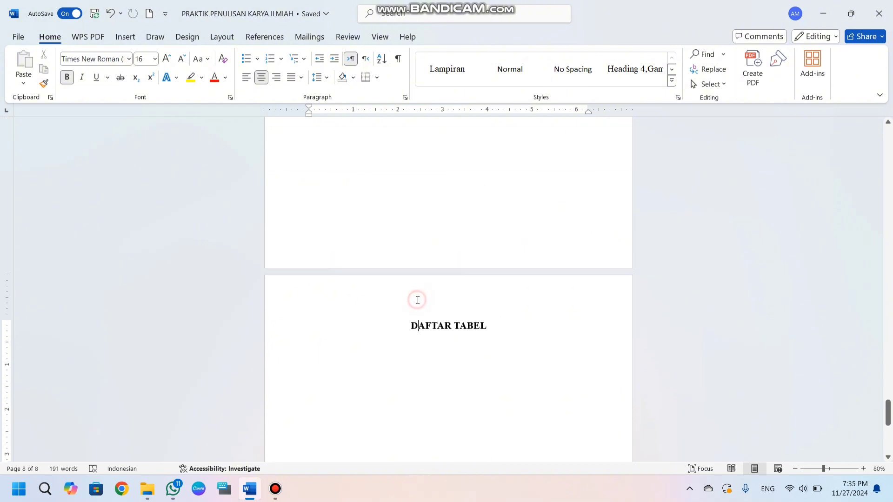
left_click(411, 325)
key("Return")
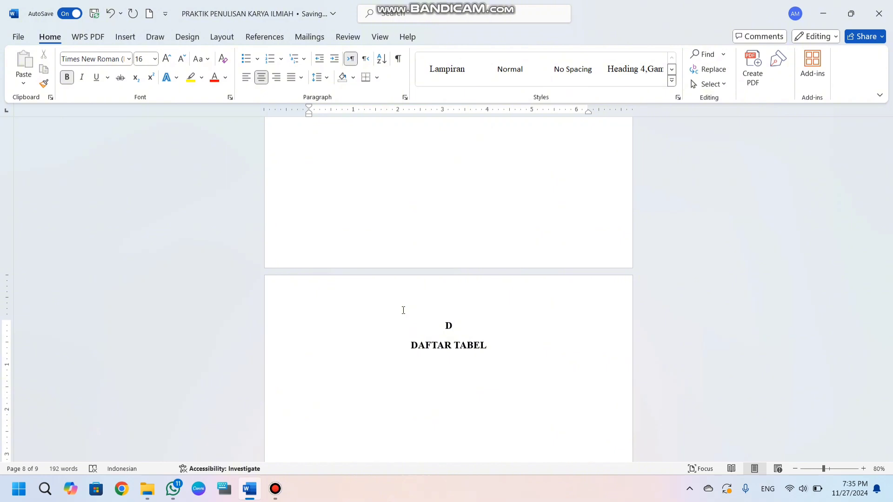
type("DAFTAR G")
key("BackSpace")
type("GAMBAR")
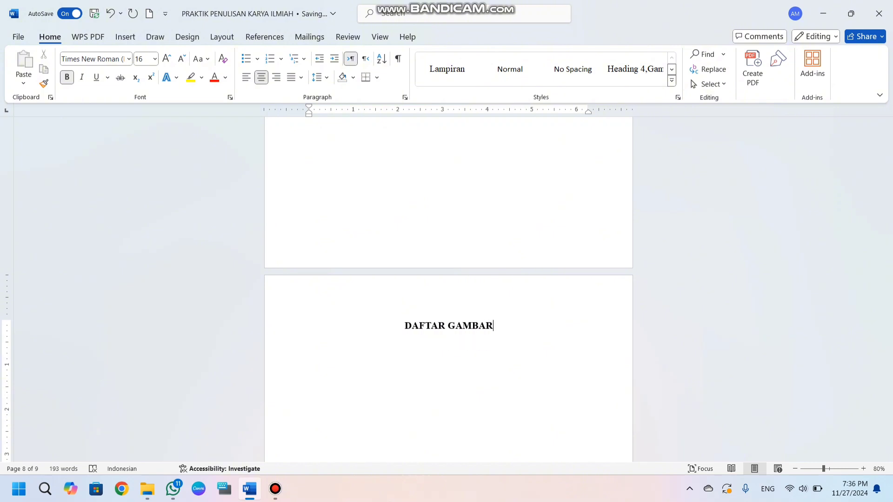
Step: Add several blank lines between the DAFTAR GAMBAR and DAFTAR TABEL headings
key("Return")
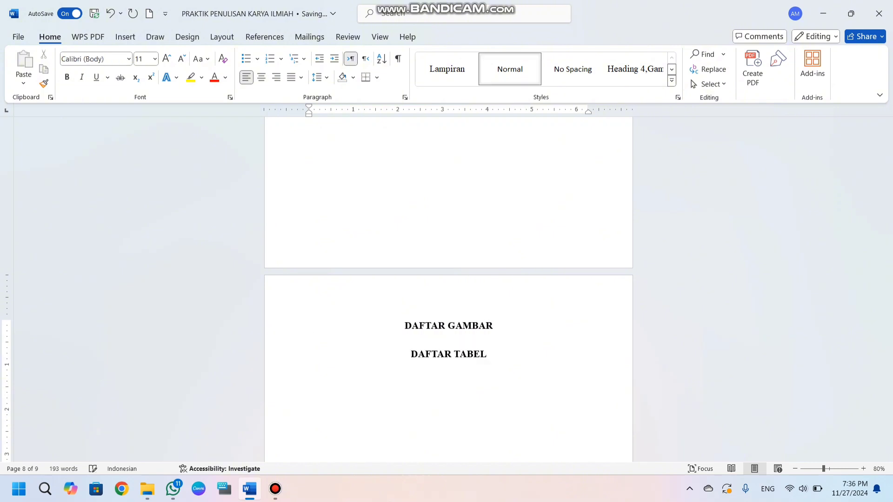
key("Return")
key("Return")
key("Return")
Step: Insert a table of figures for the caption label "Gambar 1." below the DAFTAR GAMBAR heading
left_click(434, 353)
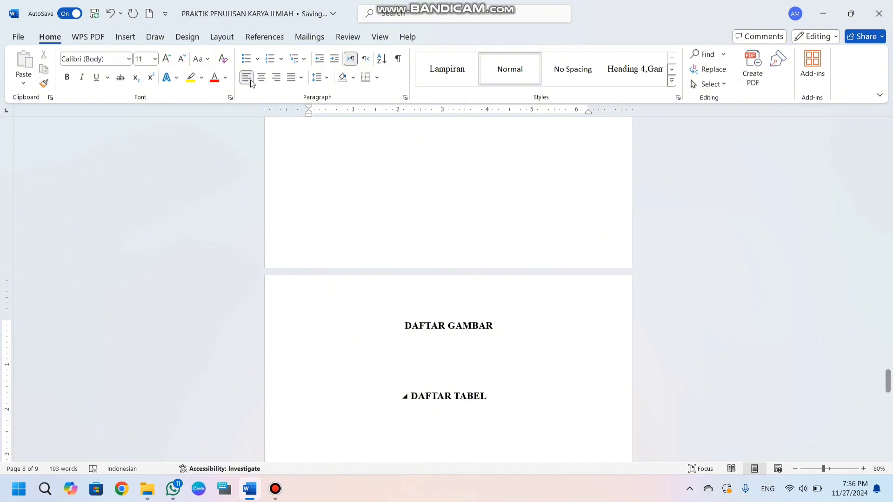
left_click(260, 39)
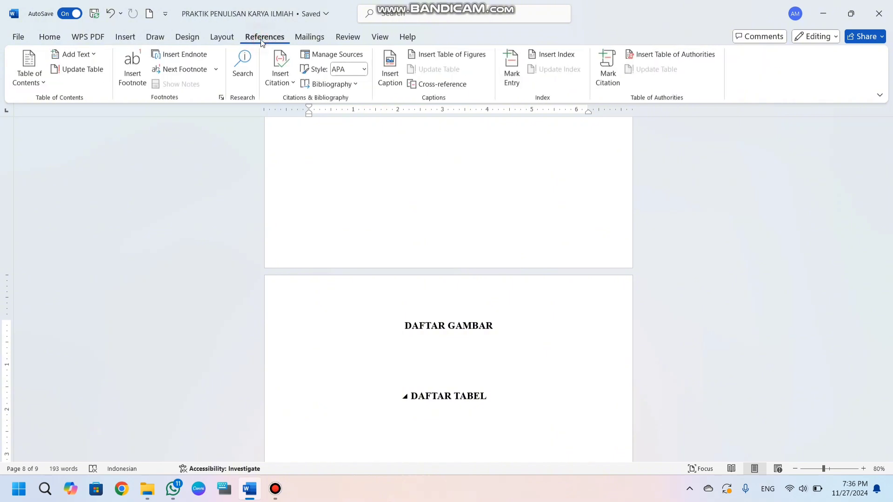
left_click(427, 58)
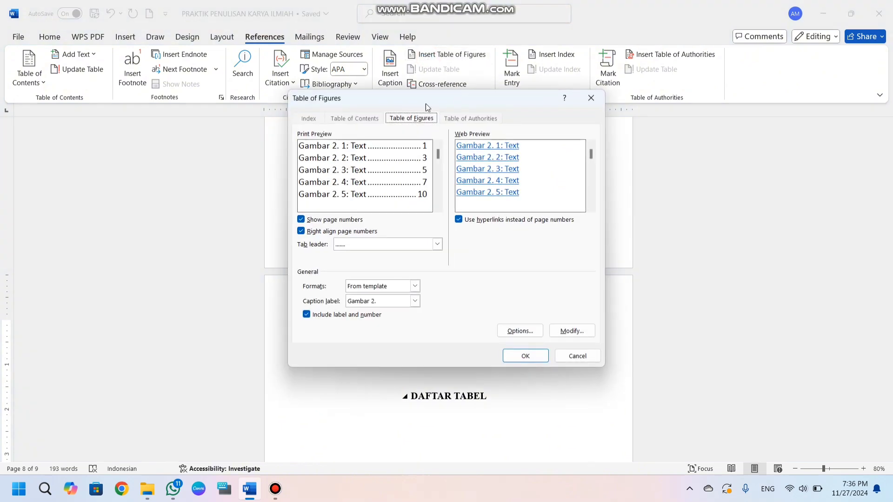
left_click(414, 302)
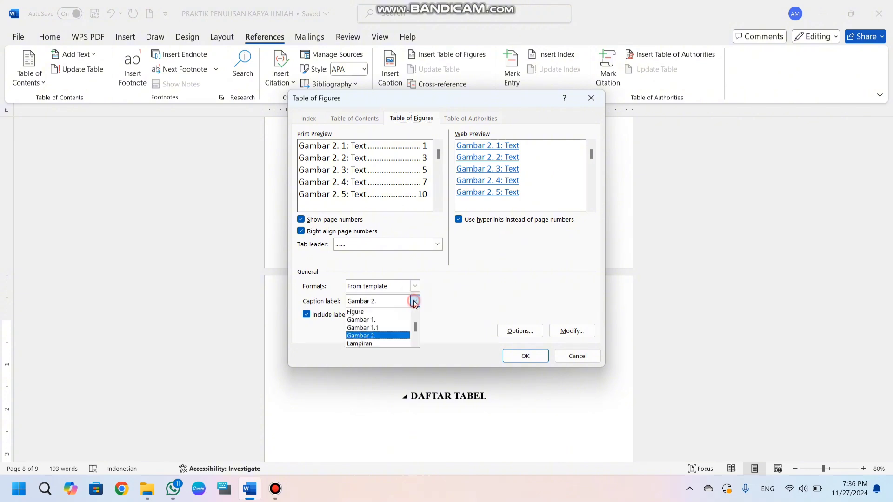
left_click(375, 321)
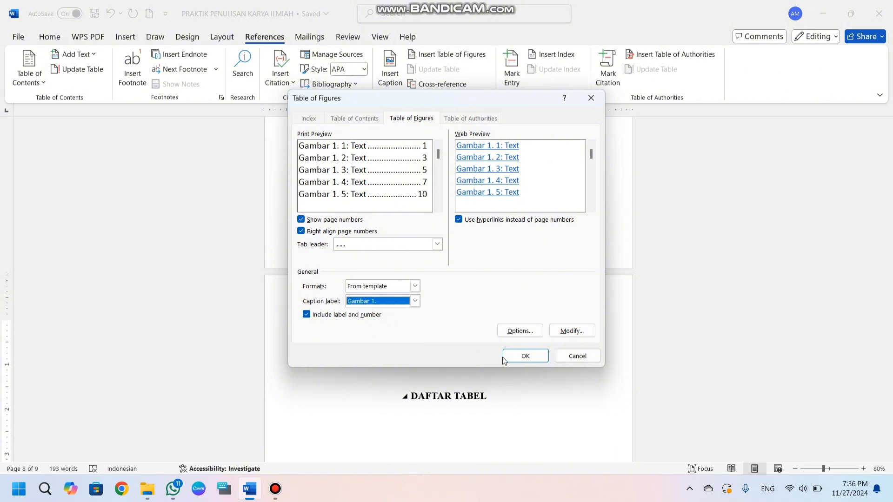
left_click(519, 357)
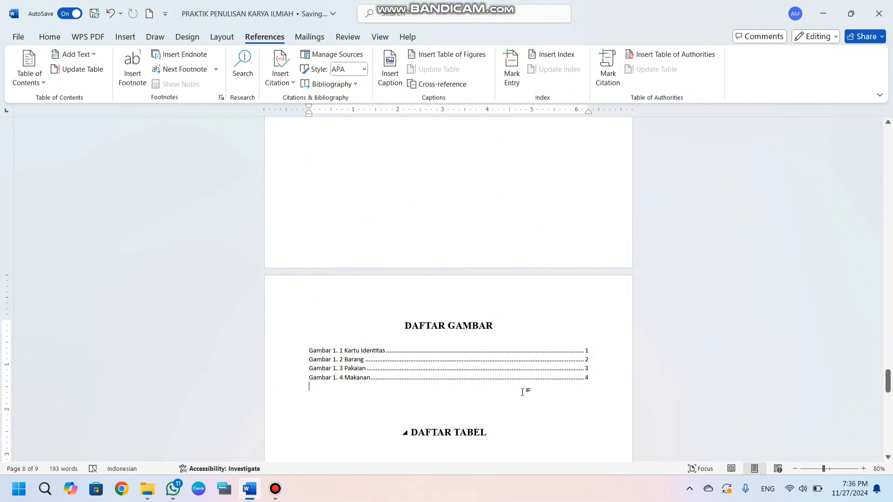
Step: Insert a second table of figures for the caption label "Gambar 2." below the first list
scroll(523, 392, "down", 1)
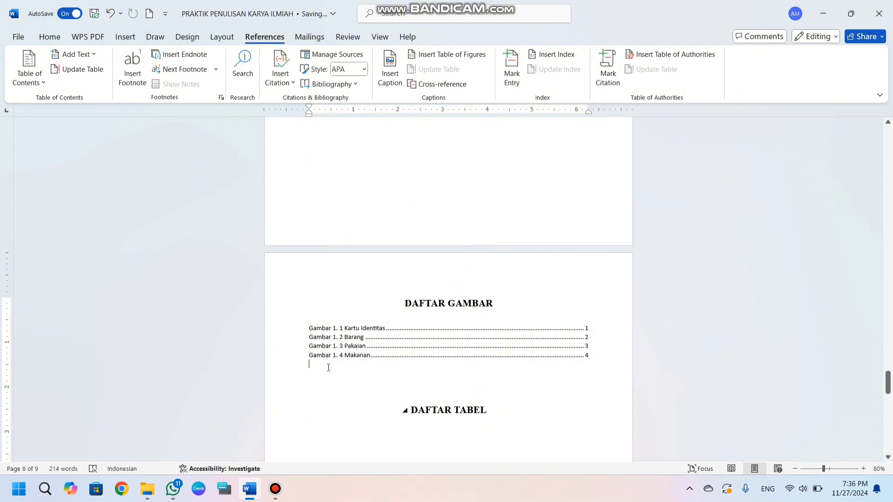
left_click(445, 55)
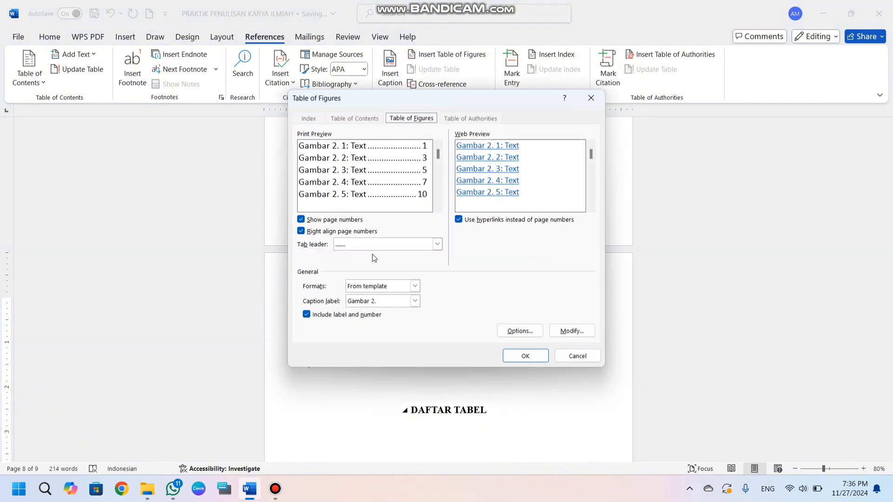
left_click(415, 301)
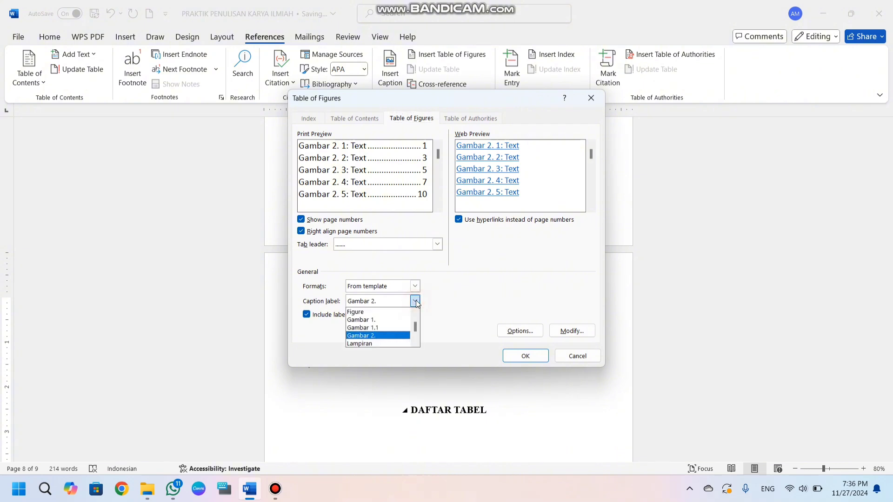
left_click(378, 341)
left_click(535, 358)
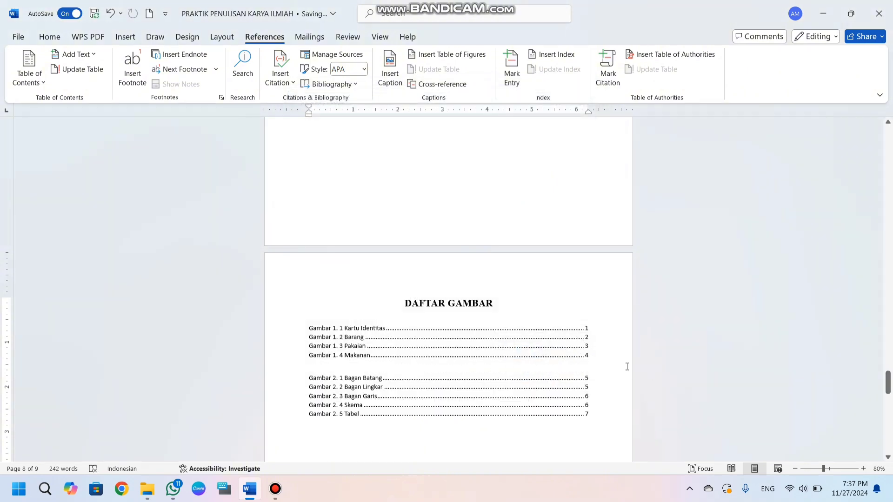
Step: Remove the blank line between the Gambar 1. and Gambar 2. lists under the DAFTAR GAMBAR heading
left_click(596, 360)
left_click(597, 355)
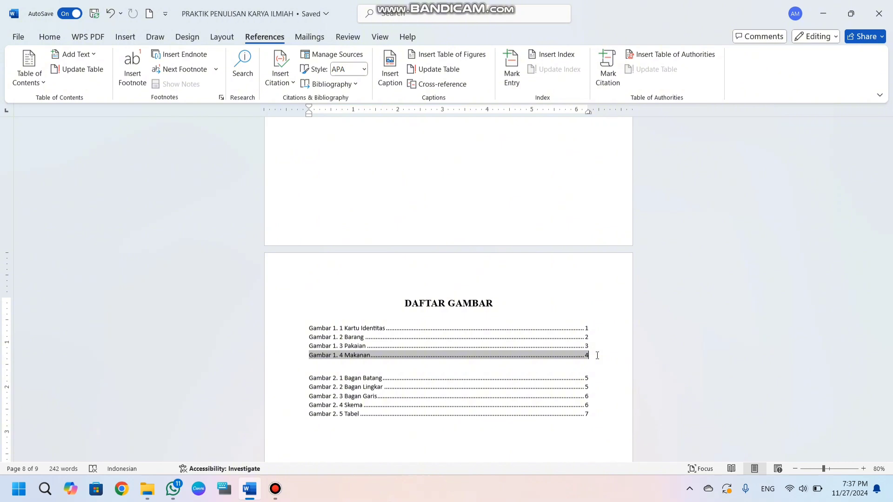
key("Delete")
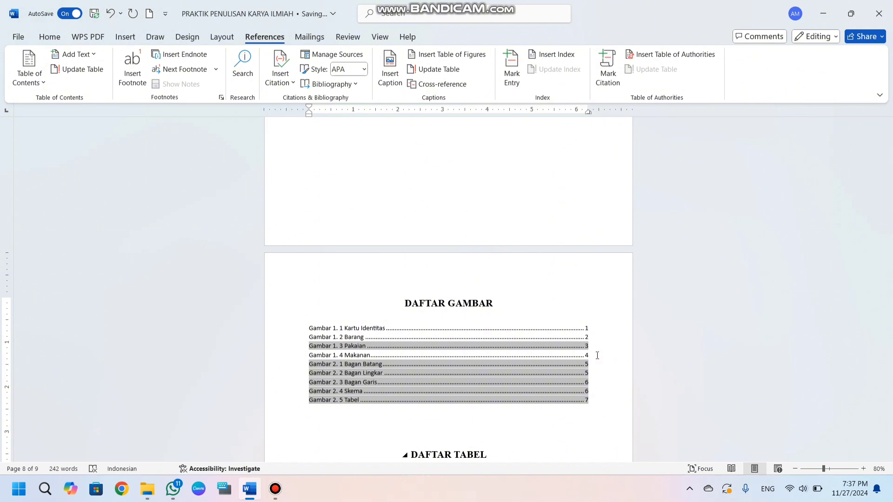
left_click(560, 306)
scroll(425, 381, "down", 3)
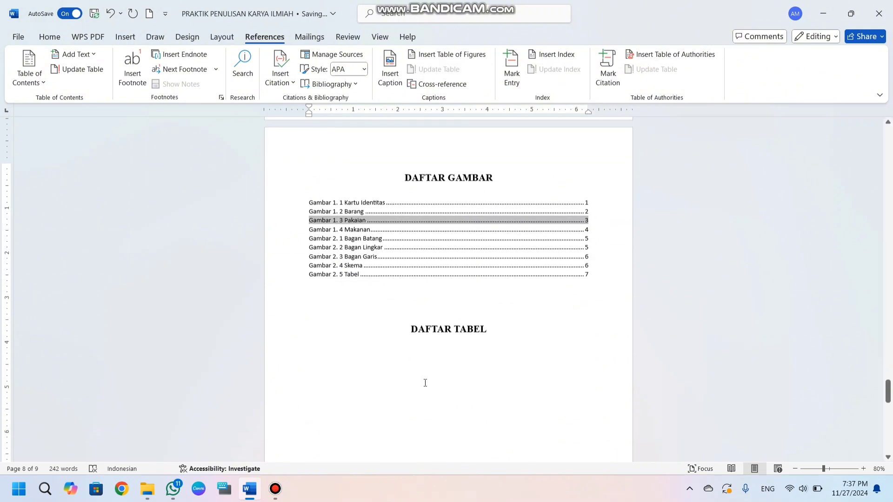
scroll(485, 337, "up", 3)
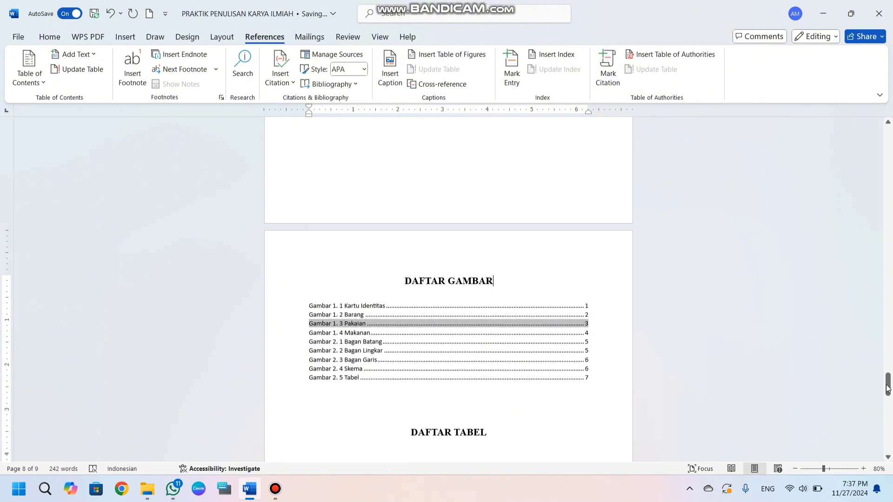
Step: Caption the name, place and birth-date table under A. IDENTITAS as "Tabel 1 Identitas", using label Tabel and positioned above the table
left_click_drag(888, 381, 863, 158)
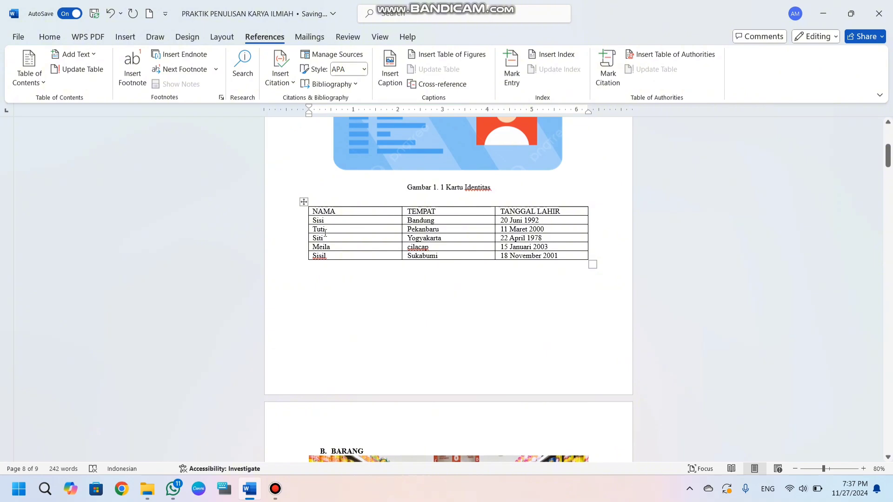
mouse_move(888, 162)
left_mouse_down()
mouse_move(890, 262)
mouse_move(887, 156)
left_mouse_up()
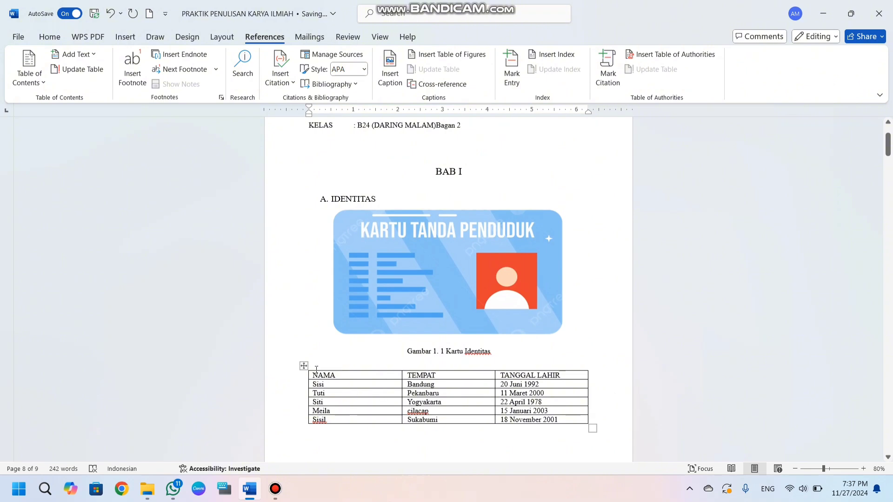
right_click(303, 366)
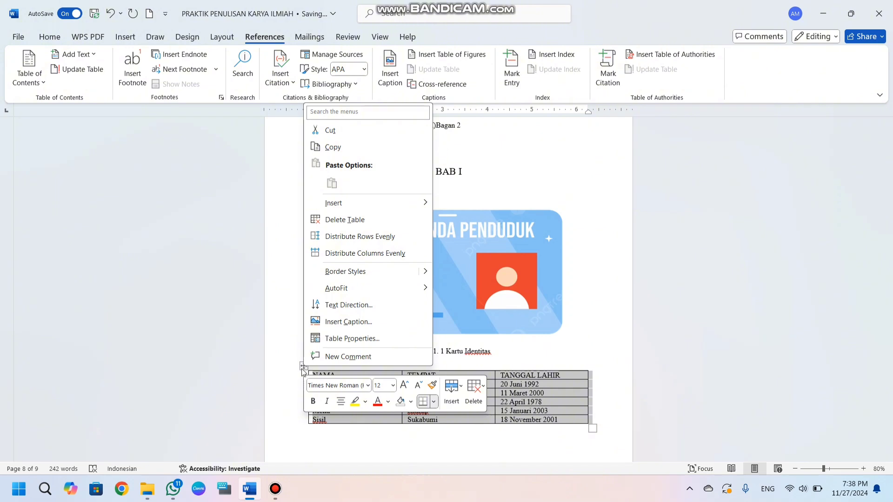
left_click(336, 322)
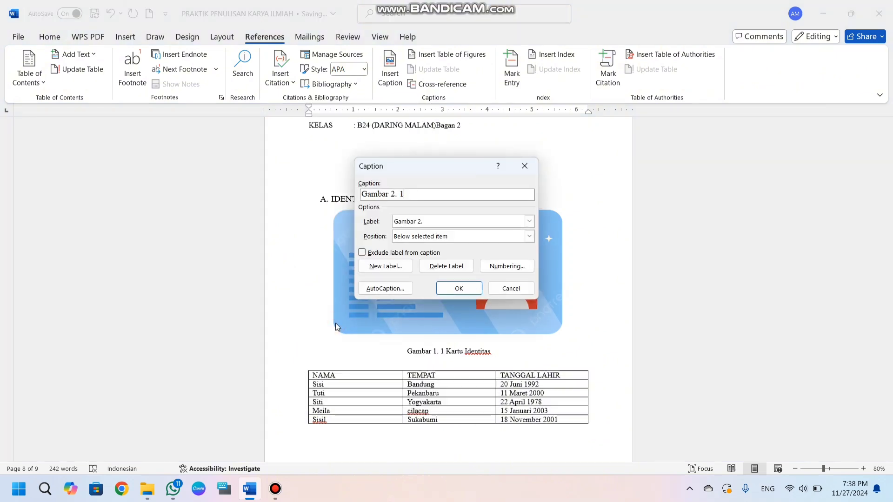
left_click(529, 223)
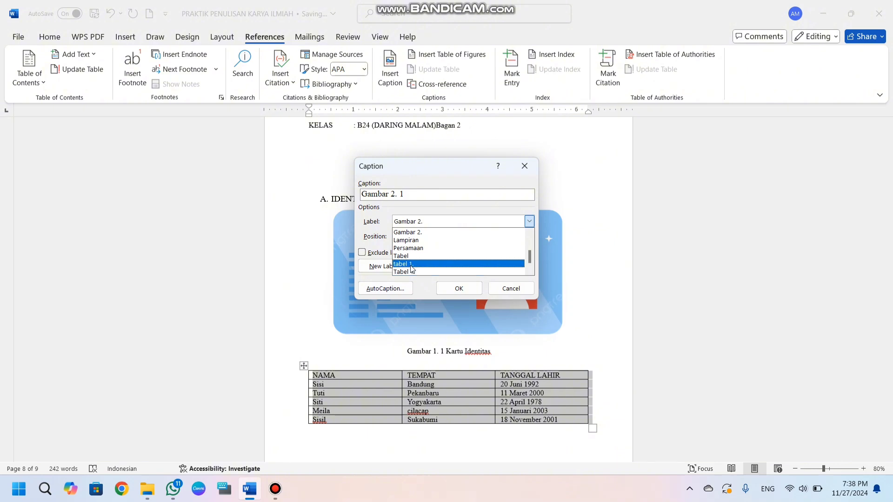
scroll(416, 252, "up", 1)
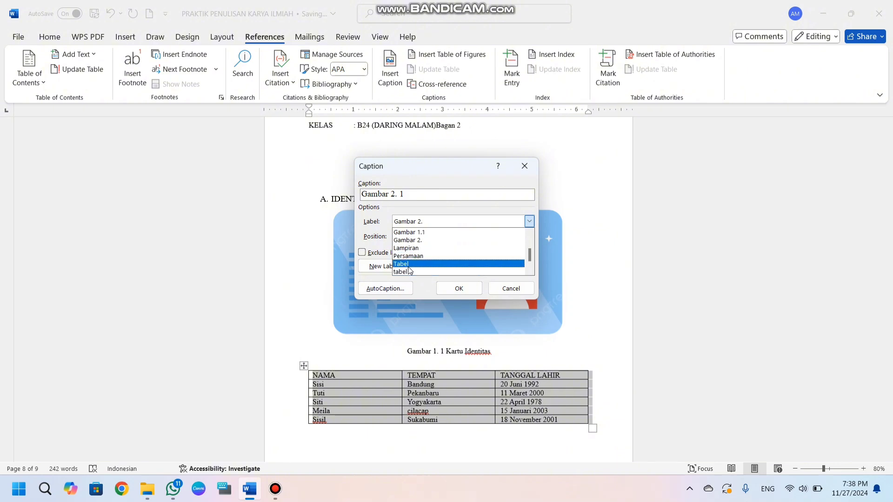
left_click(409, 271)
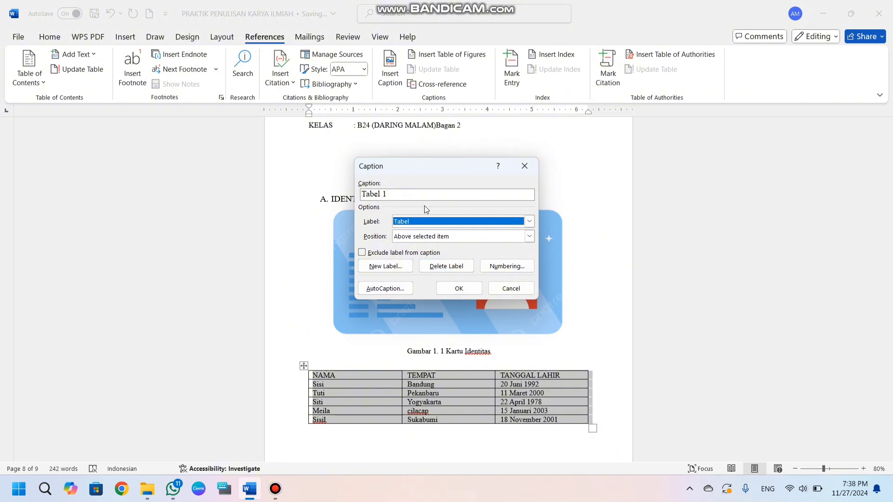
left_click(413, 192)
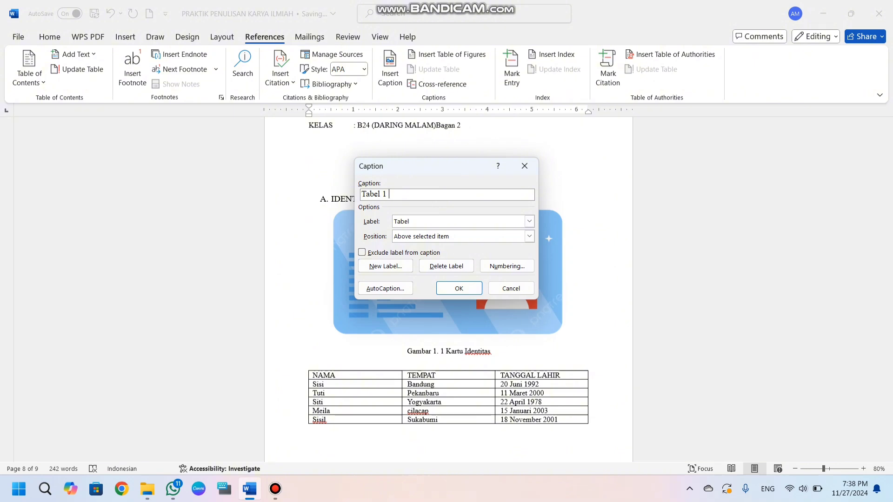
type("Identitas")
left_click(531, 236)
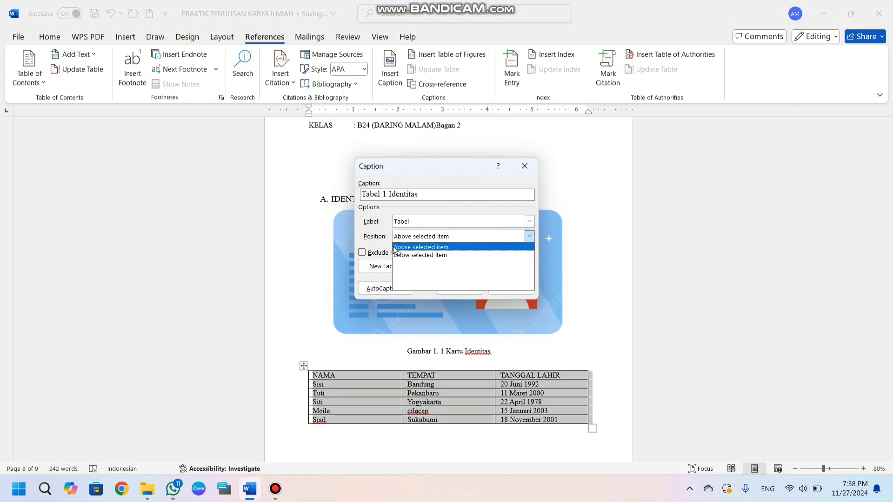
left_click(531, 236)
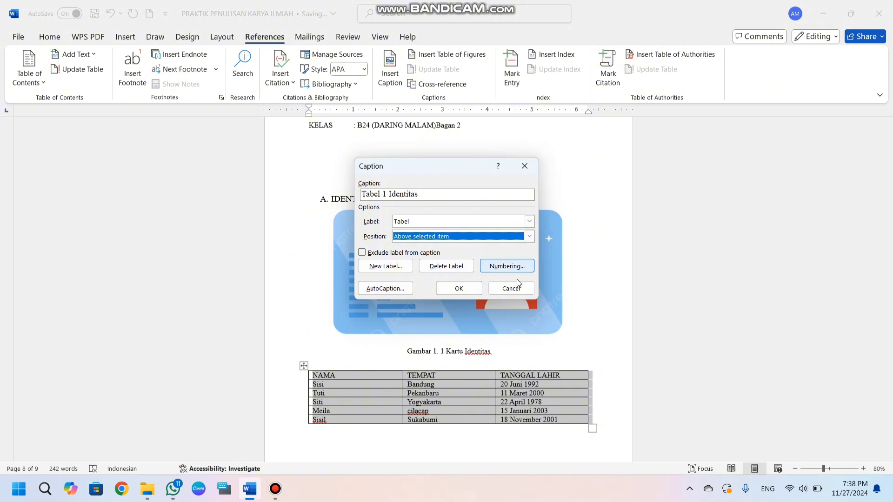
left_click(473, 287)
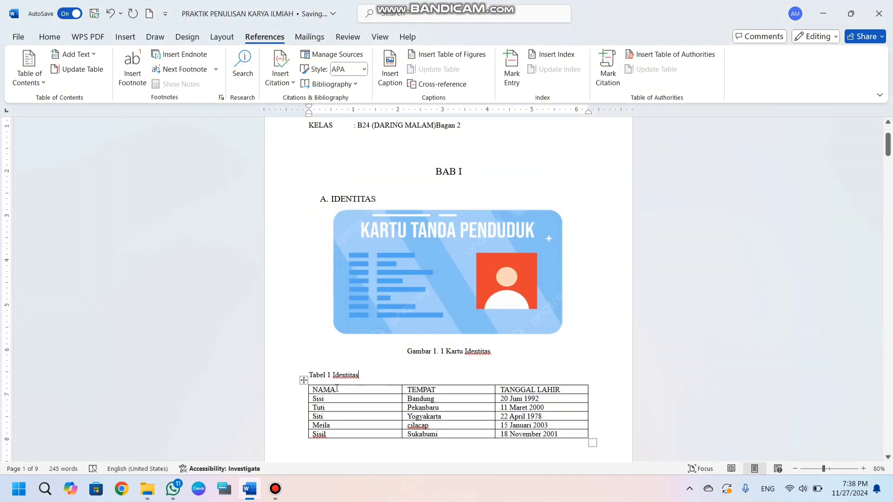
Step: Caption the goods price table under B. BARANG as "Tabel 2 Barang", placed above the table
scroll(328, 386, "down", 7)
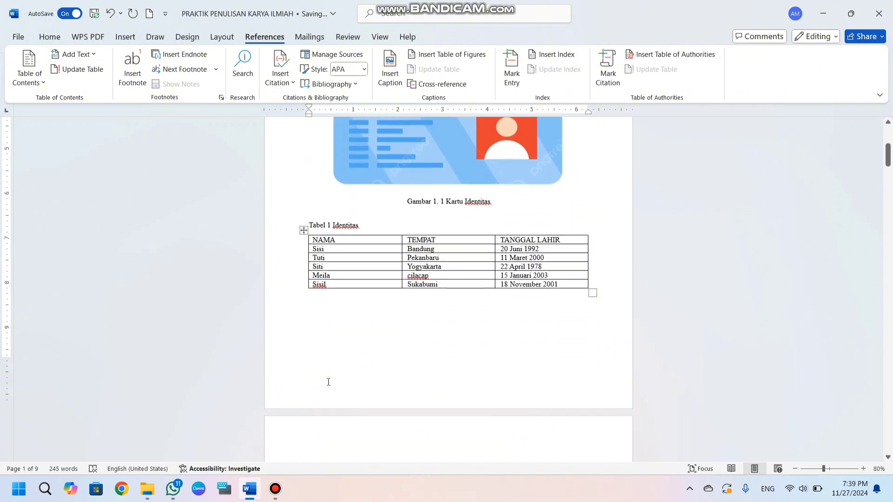
scroll(328, 381, "down", 6)
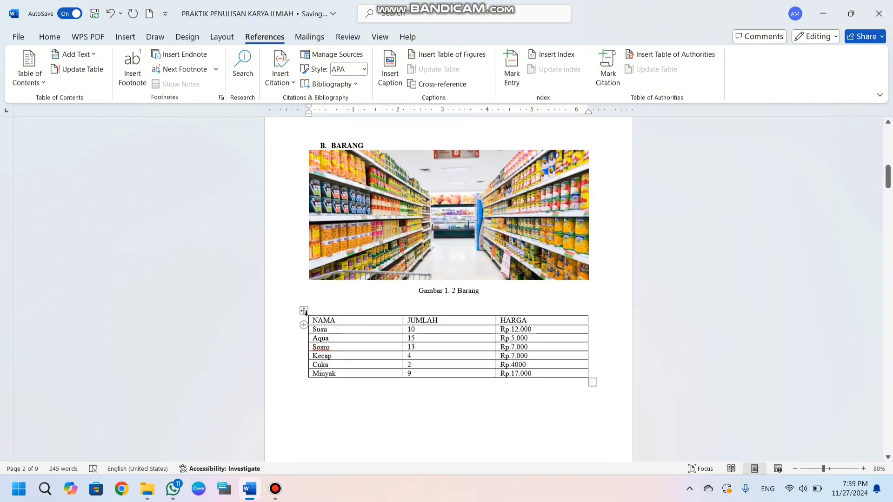
left_click(303, 312)
right_click(305, 316)
left_click(342, 267)
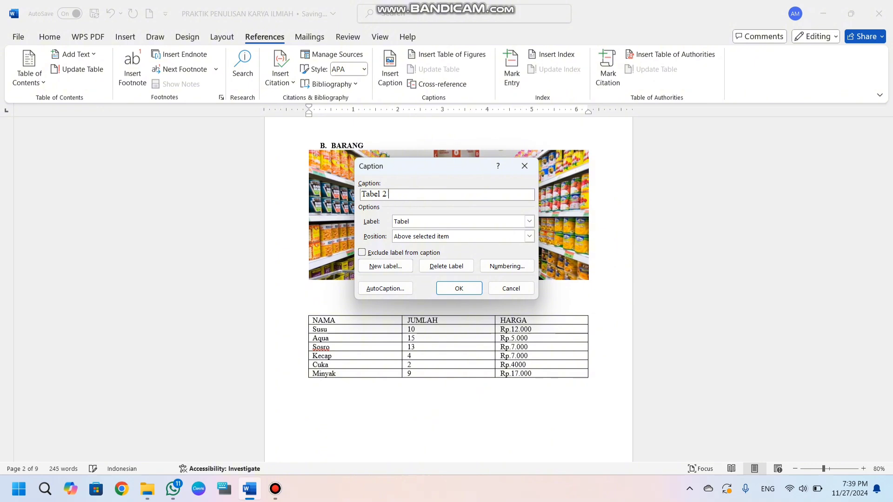
type("Barang")
left_click(459, 288)
Step: Caption the clothing table below the Pakaian picture as "Tabel 3 Pakaian", placed above the table
scroll(455, 316, "down", 8)
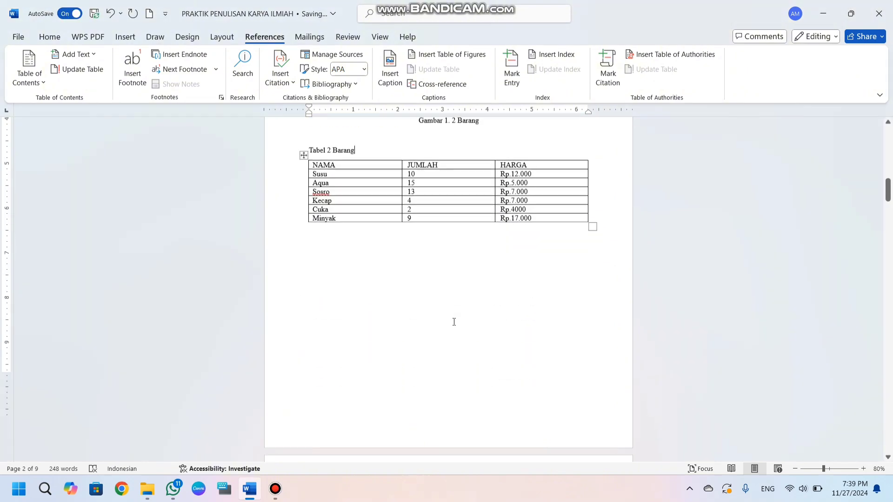
scroll(442, 319, "down", 7)
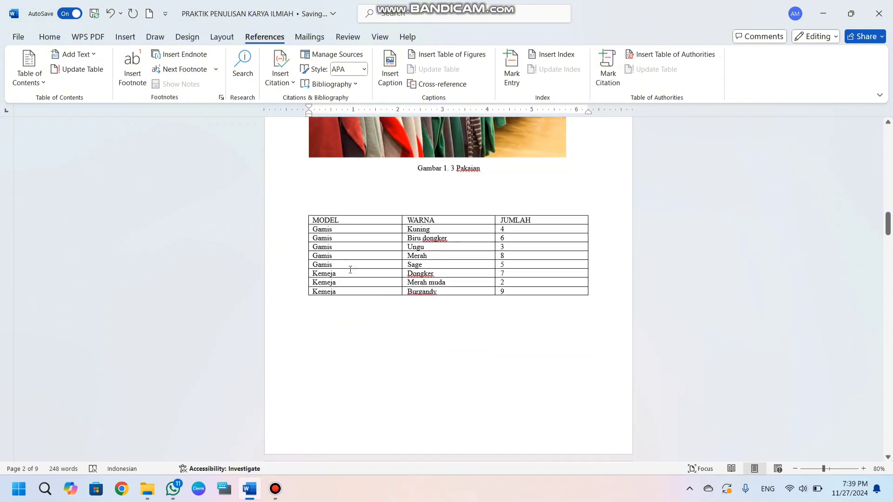
right_click(304, 210)
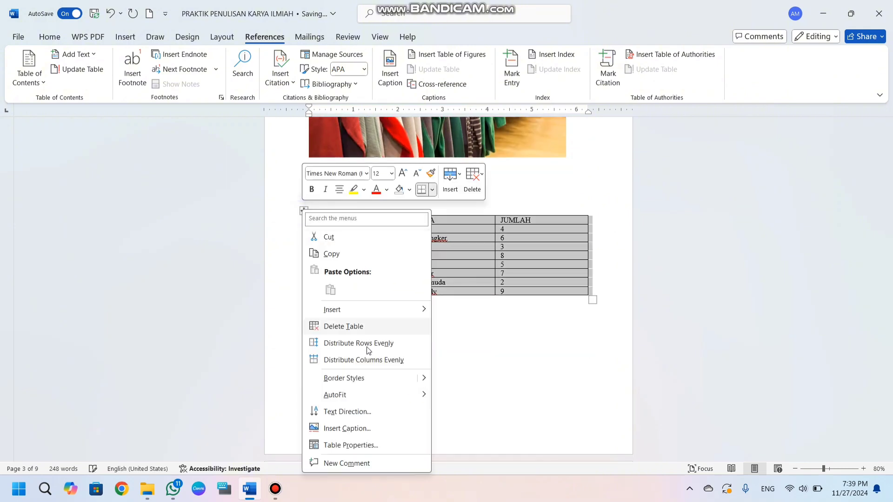
left_click(347, 428)
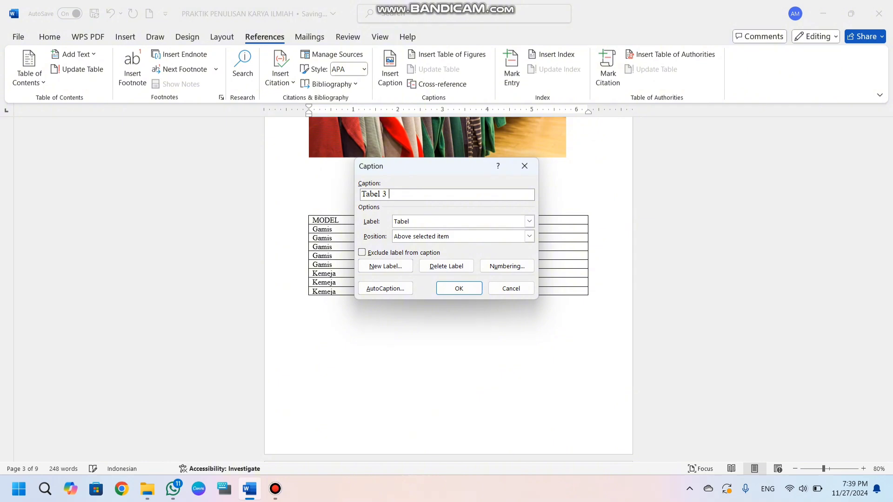
type("Pakaian")
left_click(458, 288)
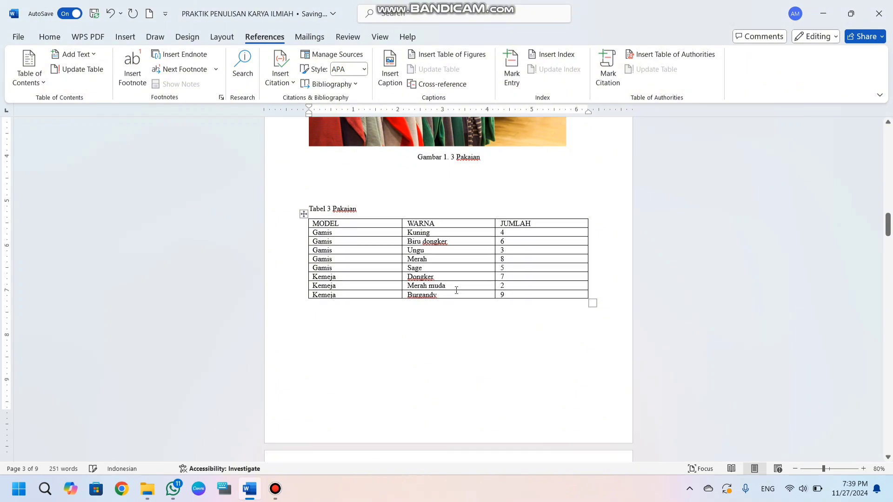
Step: Caption the food table below the Makanan picture as "Tabel 4 Makanan", placed above the table
scroll(438, 314, "down", 5)
scroll(394, 336, "down", 6)
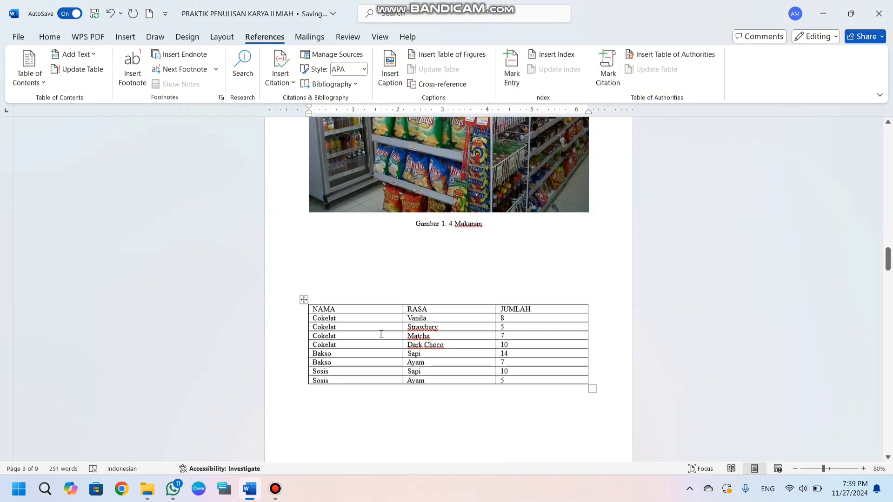
right_click(369, 332)
left_click(304, 299)
right_click(309, 298)
left_click(340, 255)
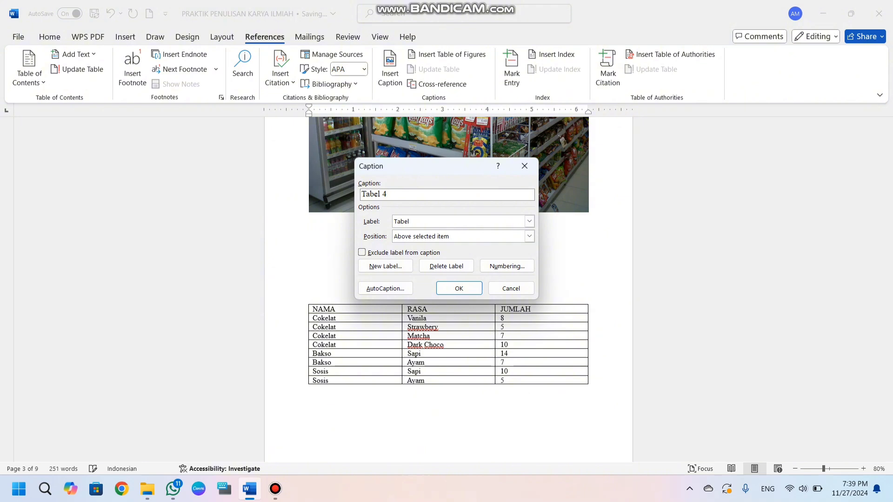
type("Makanan")
left_click(459, 289)
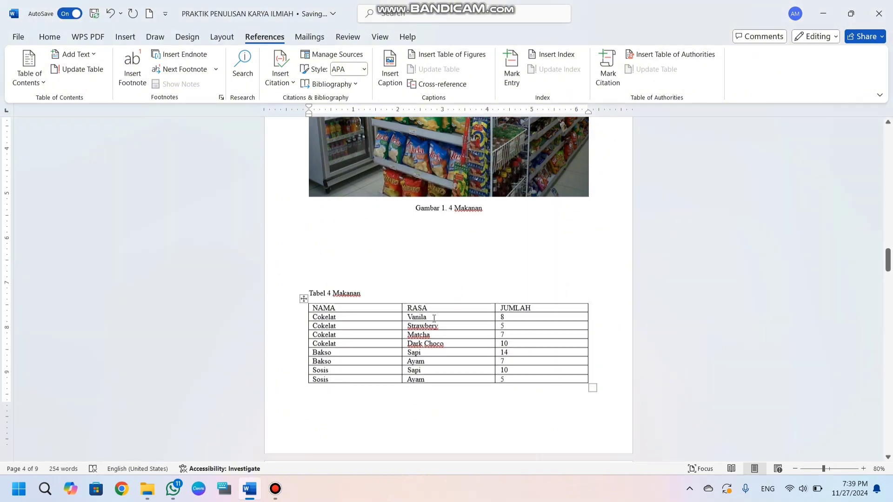
Step: Delete the surplus blank lines below the DAFTAR TABEL heading, leaving the cursor on the line for the list
scroll(352, 319, "down", 7)
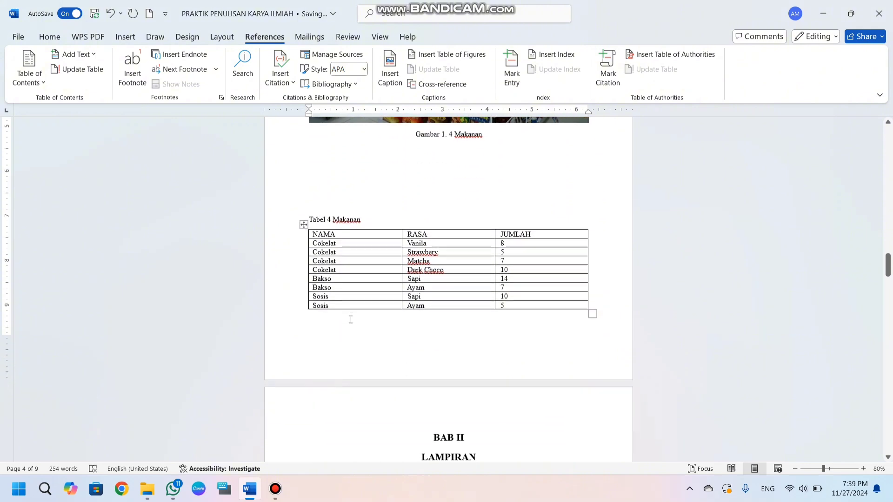
left_click_drag(889, 283, 888, 396)
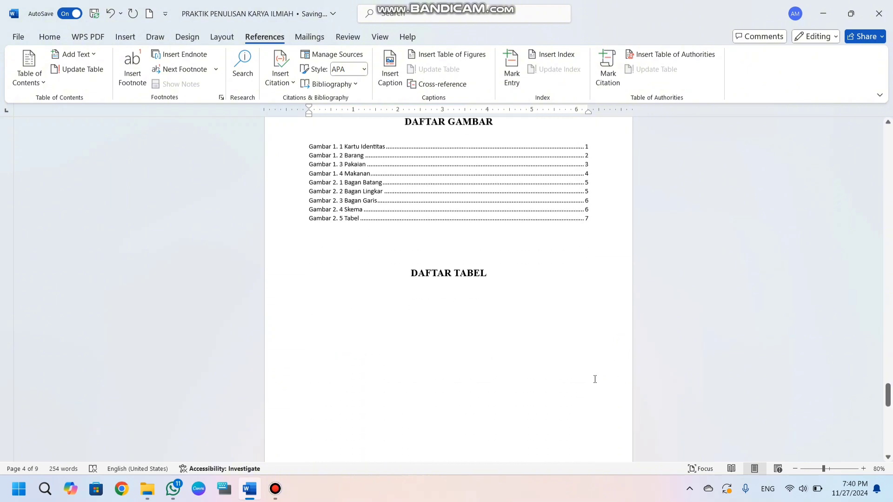
left_click(407, 335)
key("BackSpace")
key("BackSpace")
key("BackSpace")
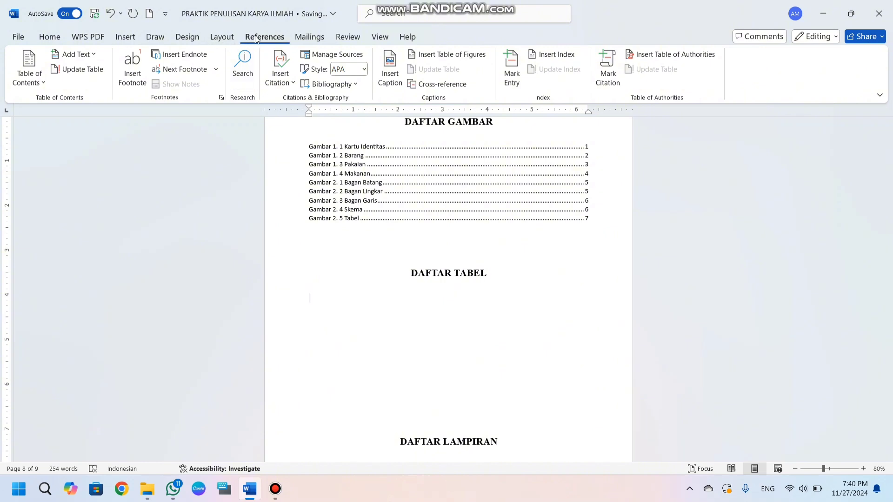
Step: Insert a table of figures for the caption label "Tabel" below the DAFTAR TABEL heading
left_click(463, 58)
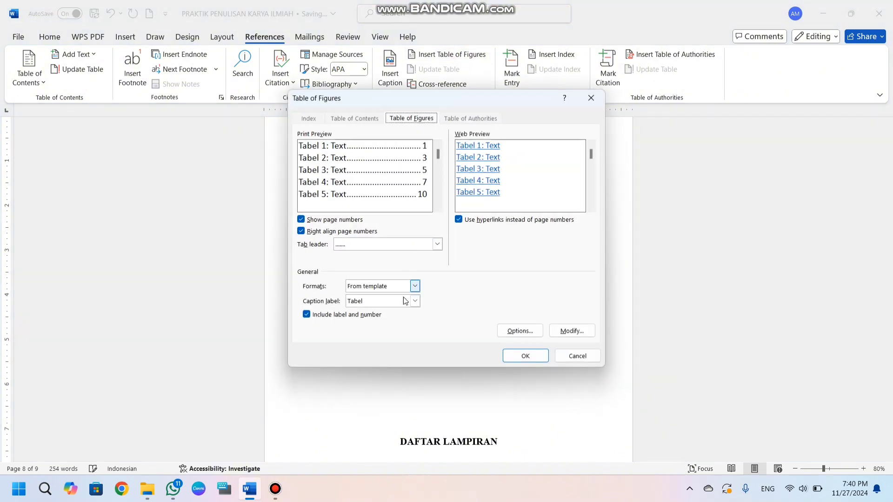
left_click(414, 303)
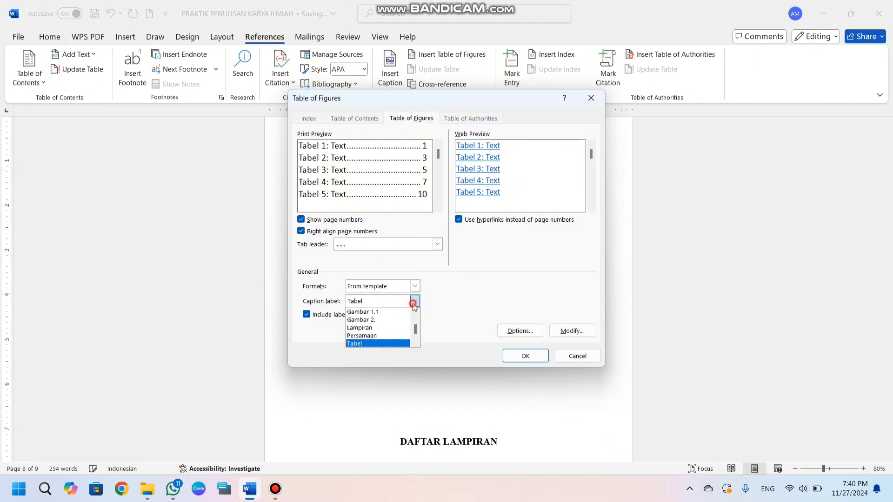
left_click(369, 342)
left_click(525, 358)
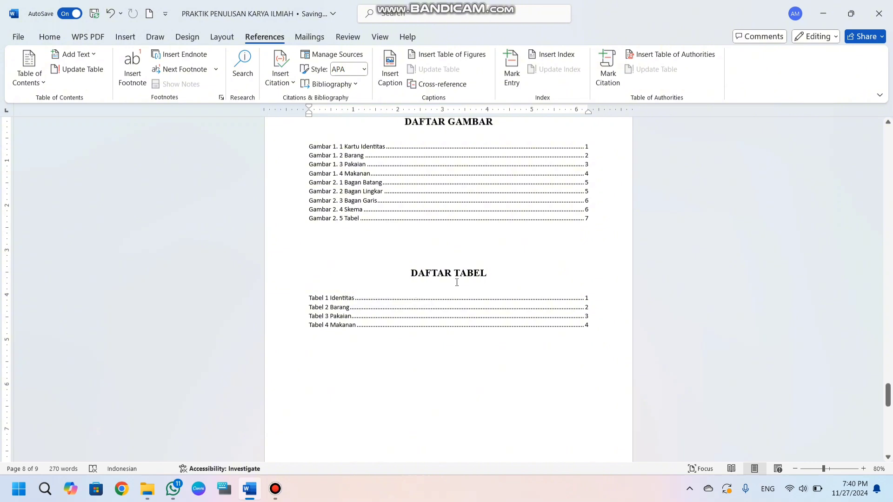
Step: Insert a "Lampiran 1" caption in front of the "Bagan Batang" title in BAB II, using the existing "Lampiran" label
scroll(418, 342, "down", 3)
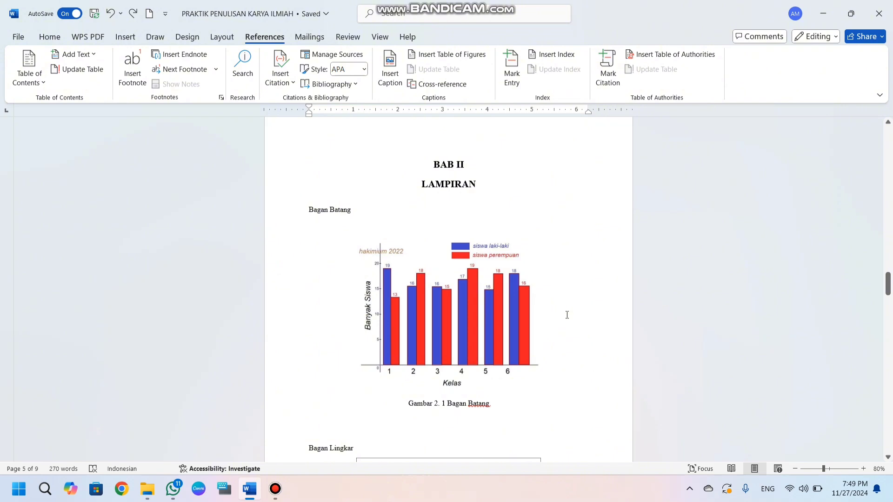
left_click(309, 209)
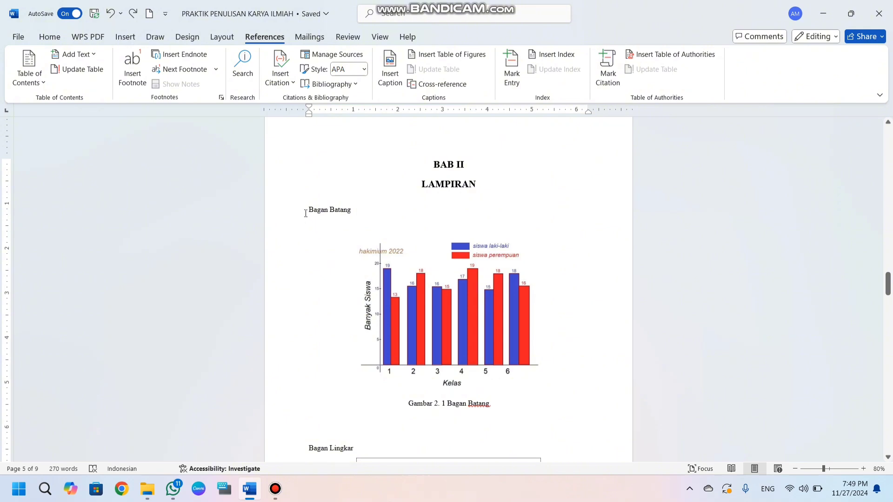
left_click(385, 90)
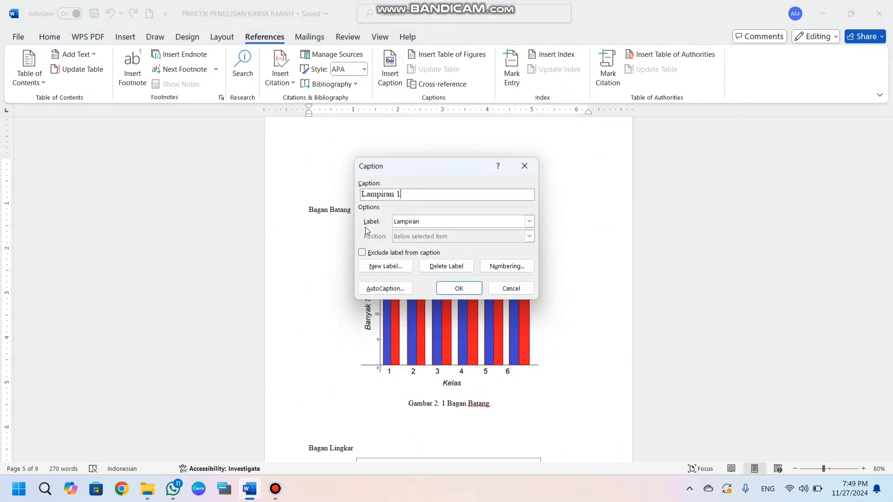
left_click(531, 222)
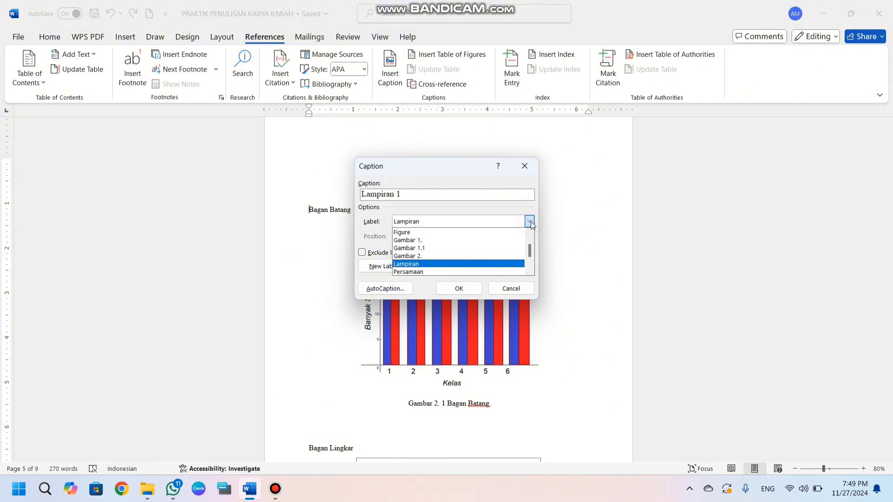
left_click(421, 264)
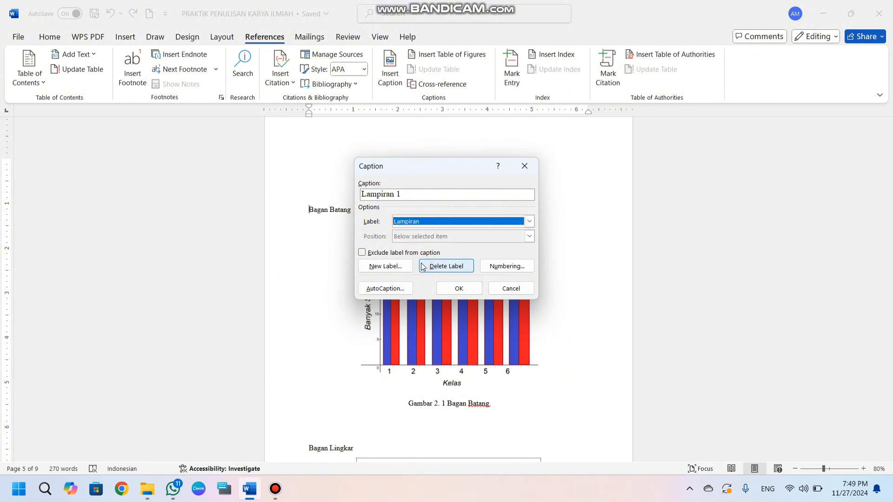
left_click(390, 268)
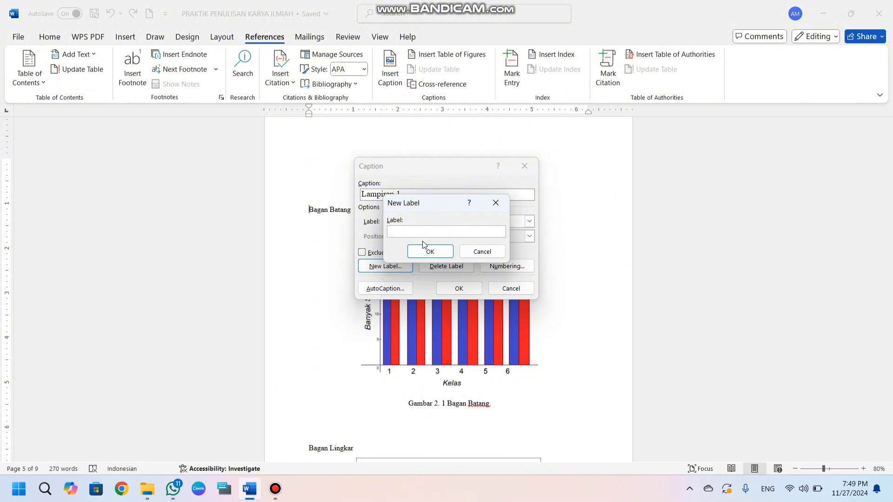
type("Lampiran")
left_click(482, 252)
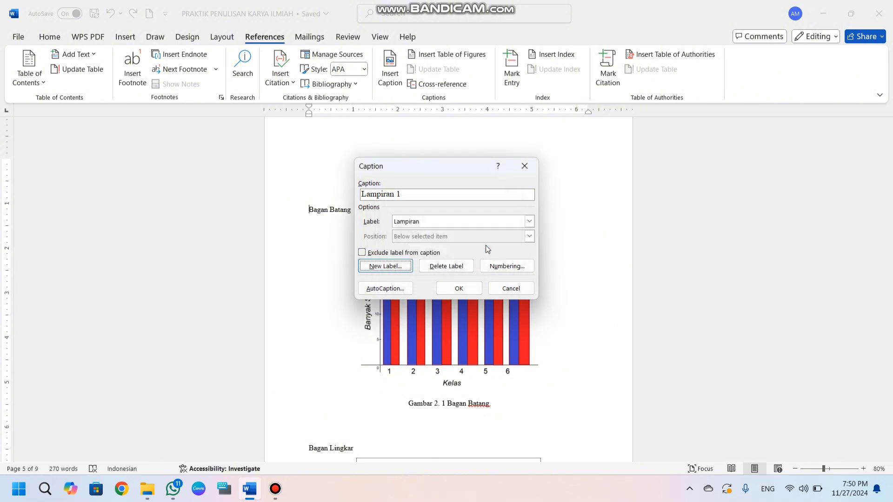
left_click(458, 289)
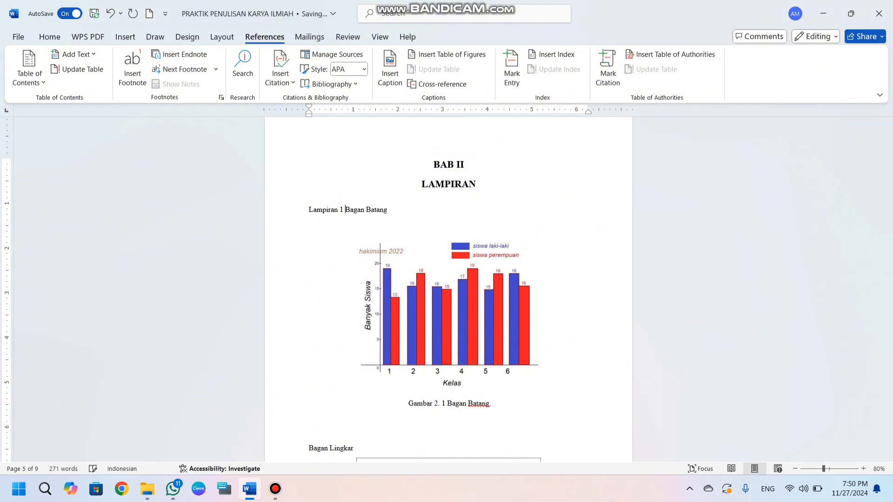
Step: Insert a "Lampiran 2" caption in front of the "Bagan Lingkar" title above the pie chart
scroll(351, 225, "down", 4)
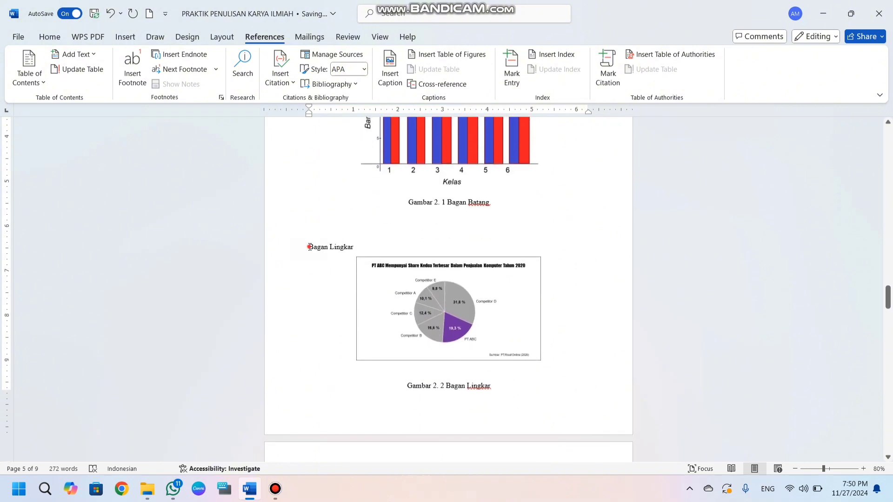
left_click(309, 247)
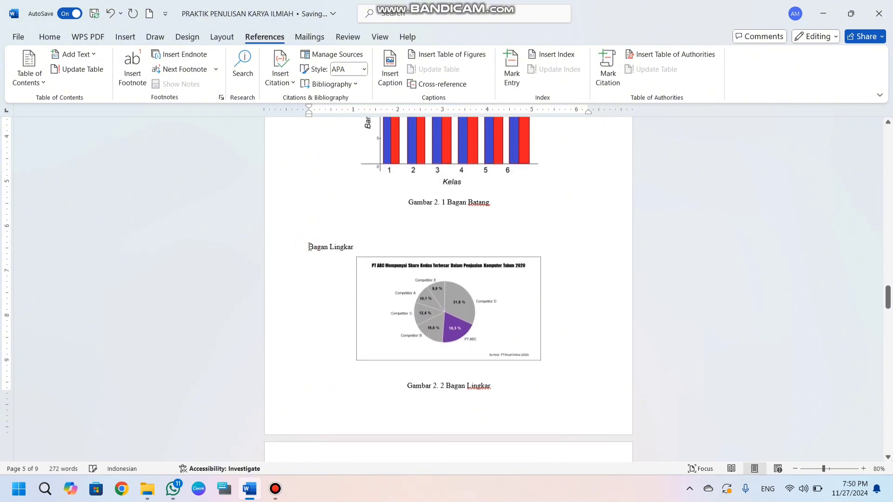
left_click(392, 86)
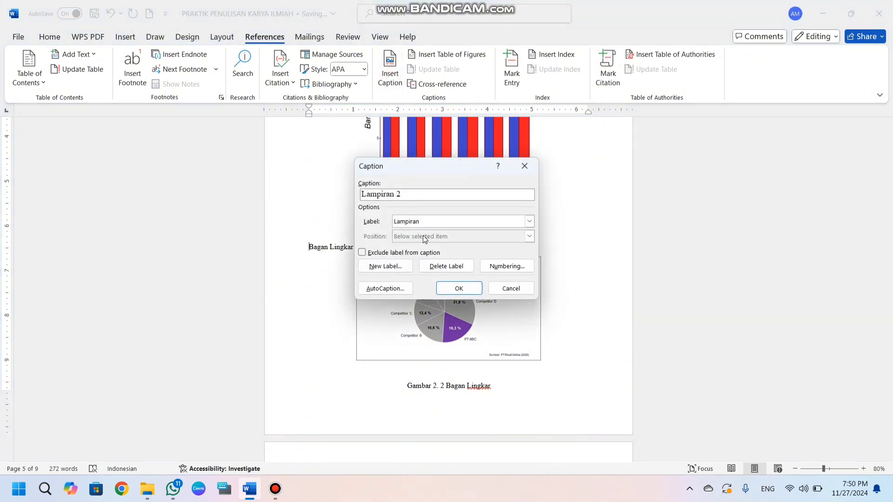
left_click(460, 286)
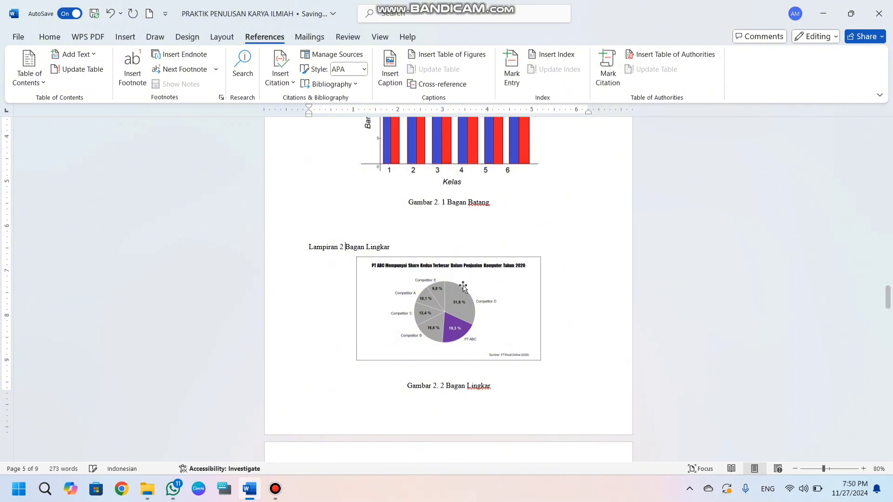
Step: Insert a "Lampiran 3" caption in front of the "Bagan Garis" title above the line chart
scroll(435, 302, "down", 4)
left_click(303, 326)
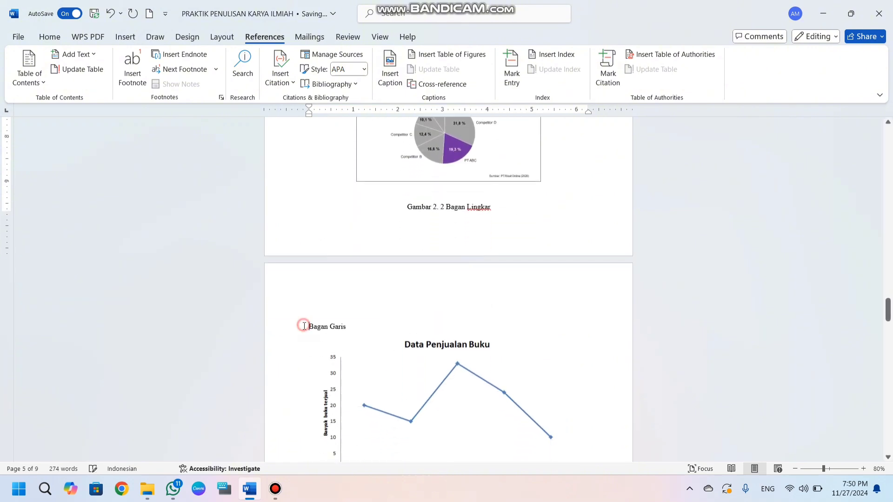
left_click(389, 70)
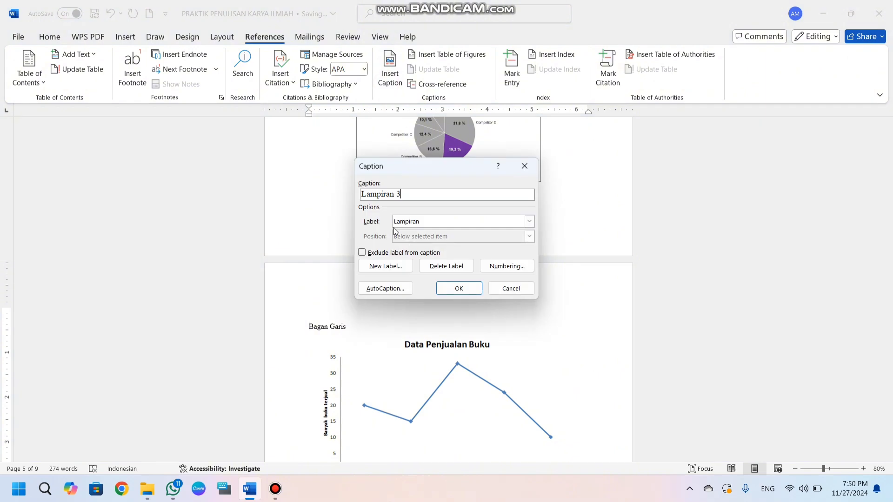
left_click(458, 289)
Step: Insert a "Lampiran 4" caption in front of the "Skema" title above the flowchart
scroll(409, 360, "down", 3)
scroll(347, 338, "down", 3)
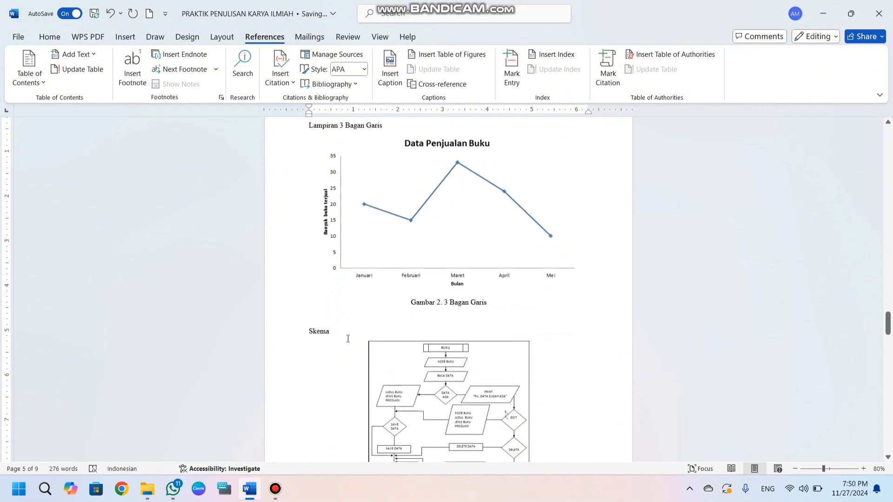
left_click(308, 330)
left_click(389, 69)
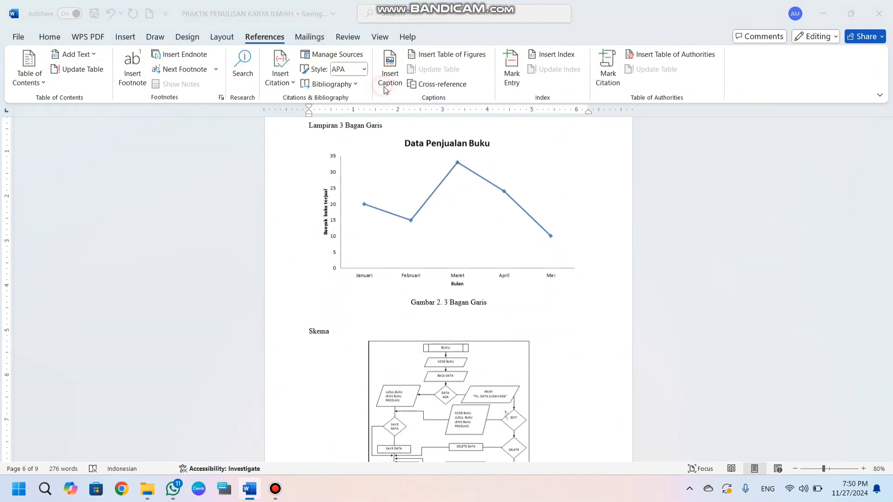
left_click(459, 287)
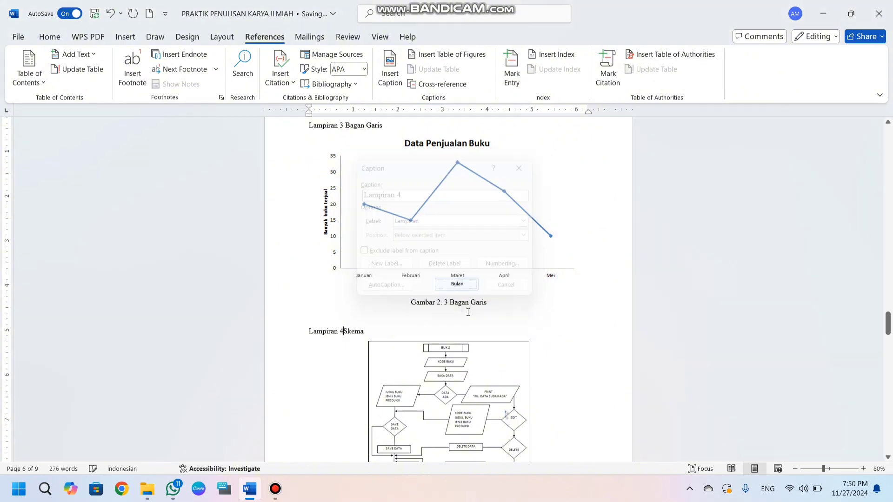
Step: Insert a "Lampiran 5" caption in front of the "Tabel" title above the education systems comparison table
scroll(459, 315, "down", 13)
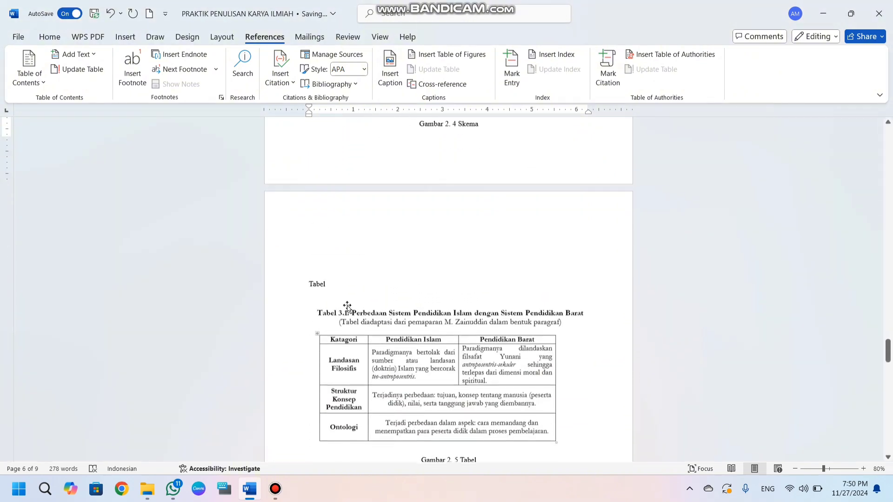
left_click(310, 281)
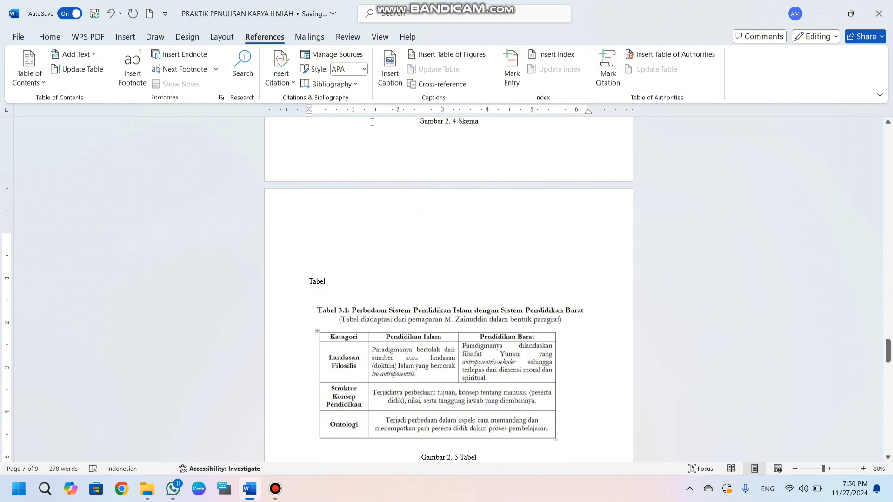
left_click(390, 82)
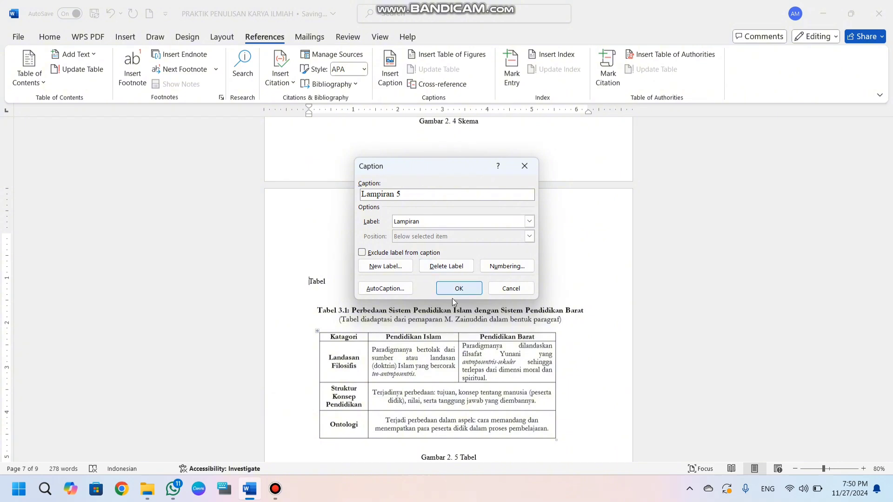
left_click(455, 291)
Step: Insert a table of figures for the caption label "Lampiran" below the DAFTAR LAMPIRAN heading, replacing the existing table of figures there
scroll(456, 290, "down", 3)
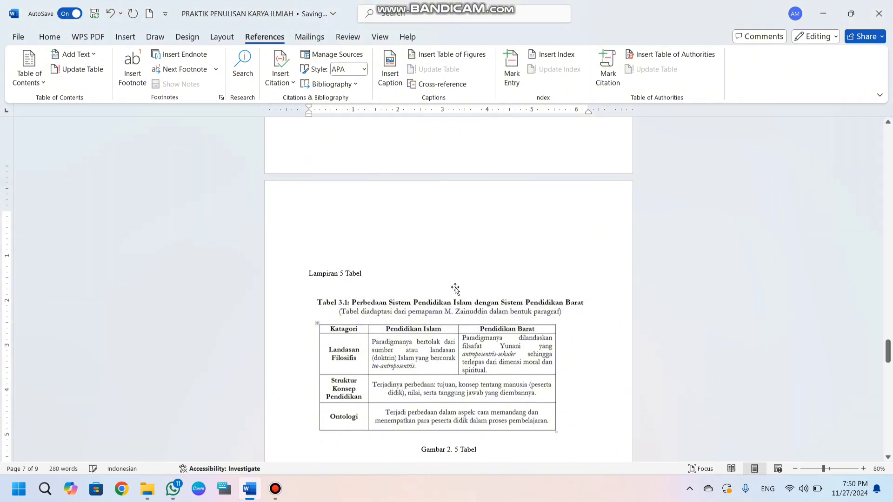
scroll(456, 286, "down", 4)
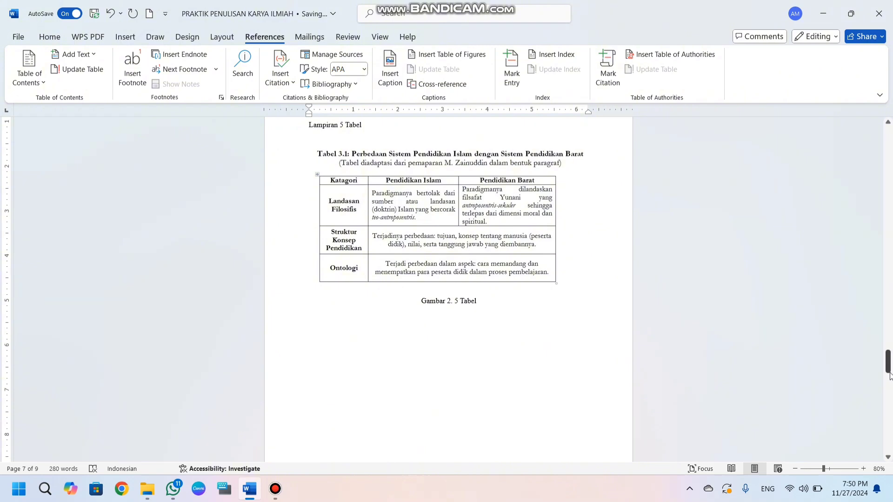
left_click_drag(889, 370, 889, 411)
left_click(423, 365)
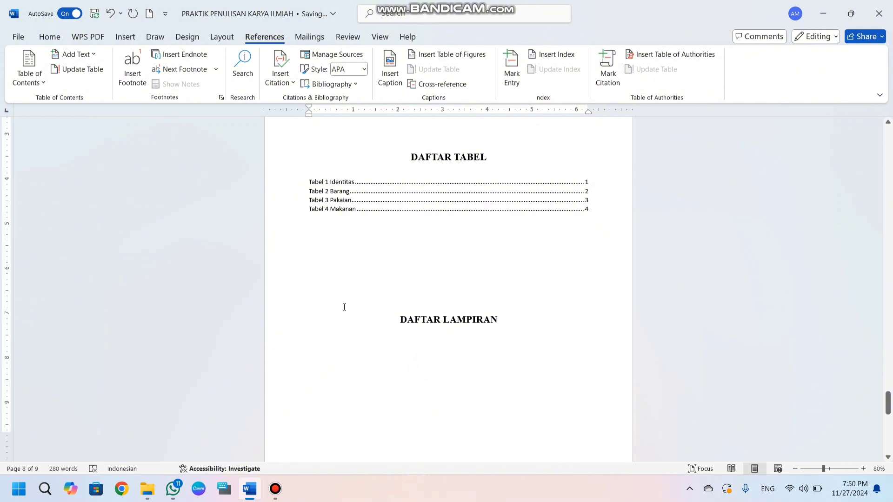
left_click(267, 36)
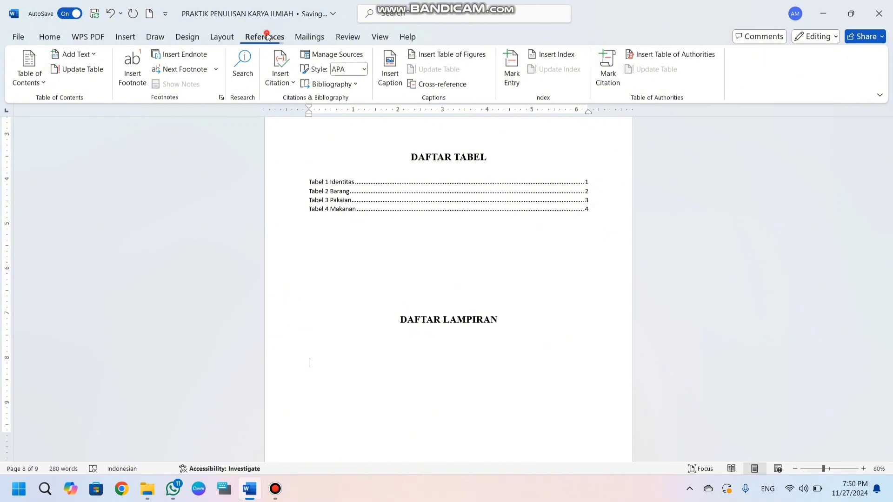
left_click(420, 55)
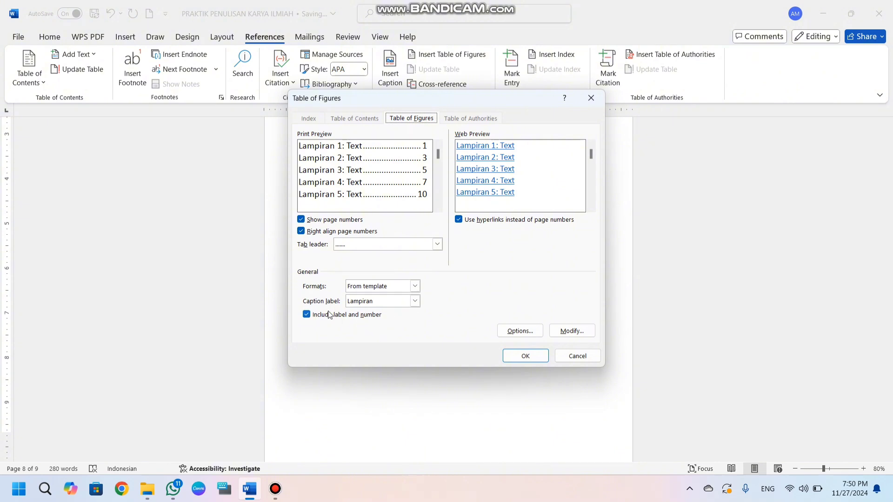
left_click(415, 302)
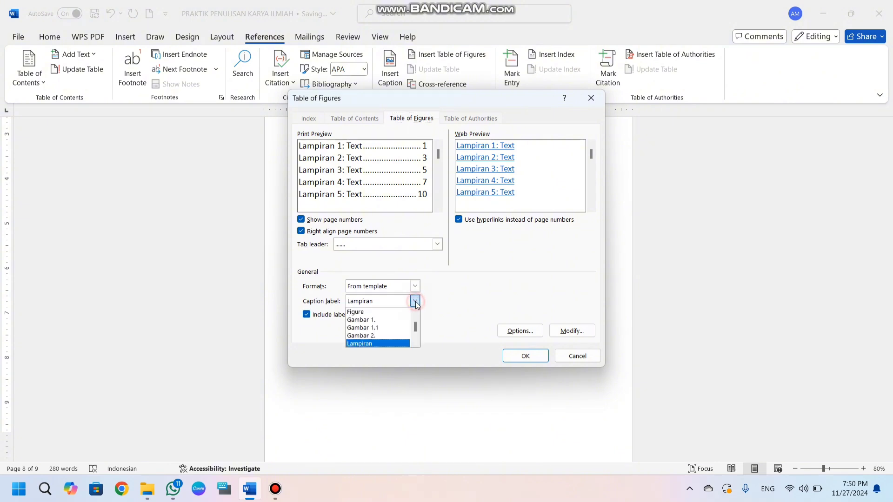
left_click(375, 344)
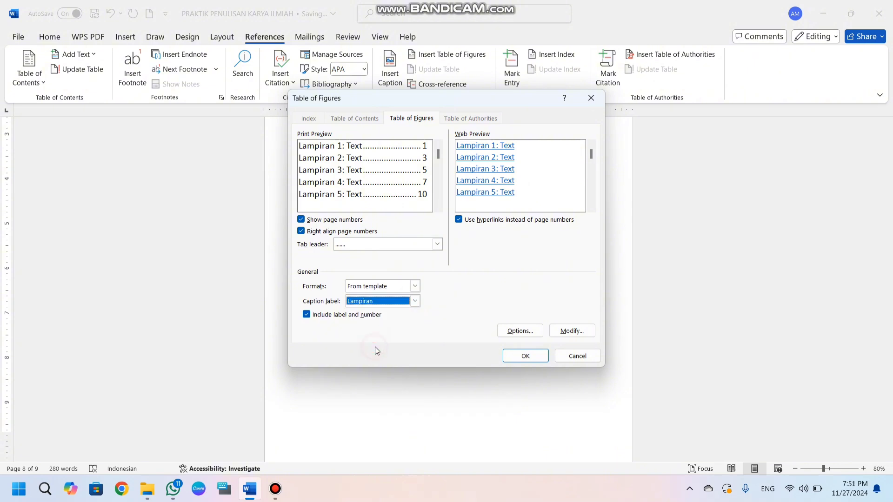
left_click(526, 356)
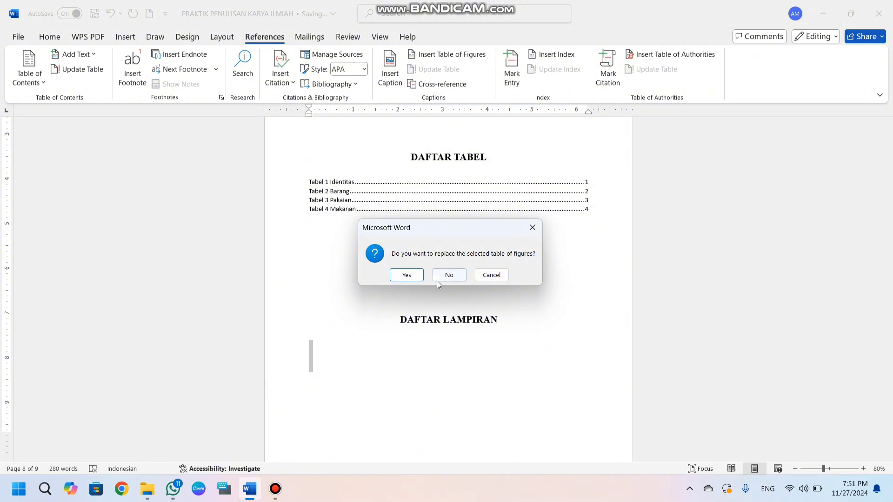
left_click(407, 275)
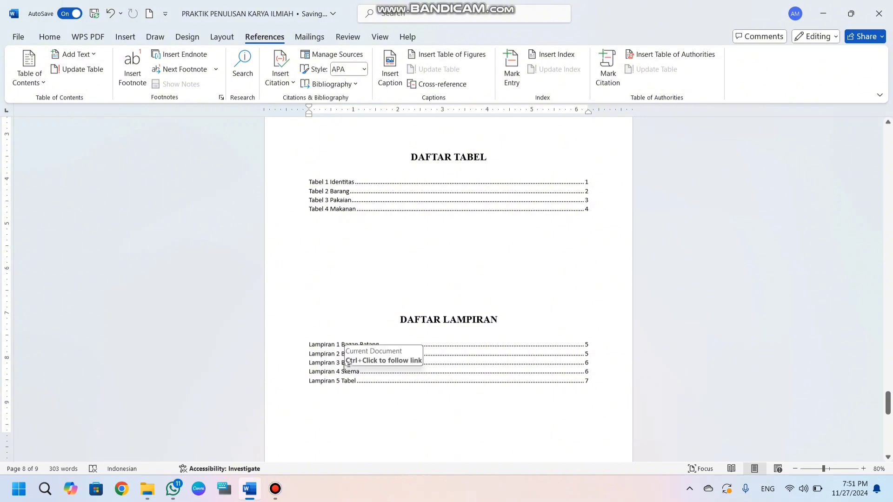
Step: Delete the surplus blank lines above the DAFTAR PUSTAKA heading so it starts its page
scroll(344, 365, "down", 2)
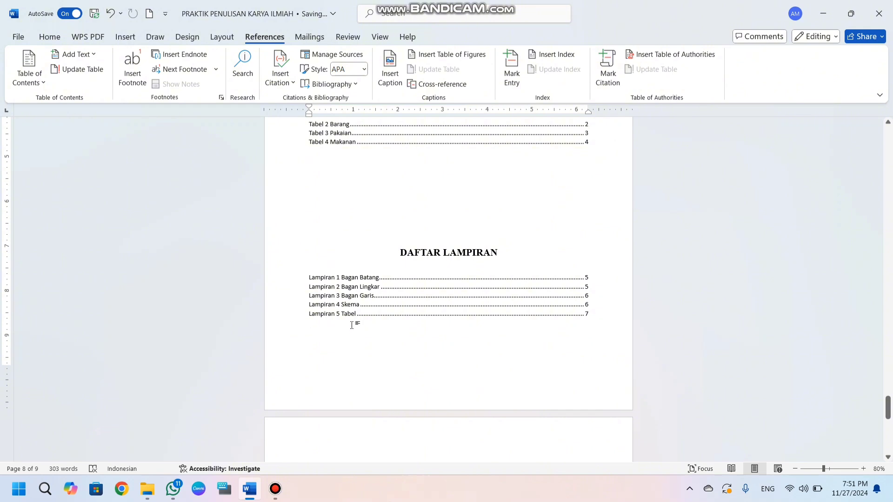
scroll(344, 322, "down", 1)
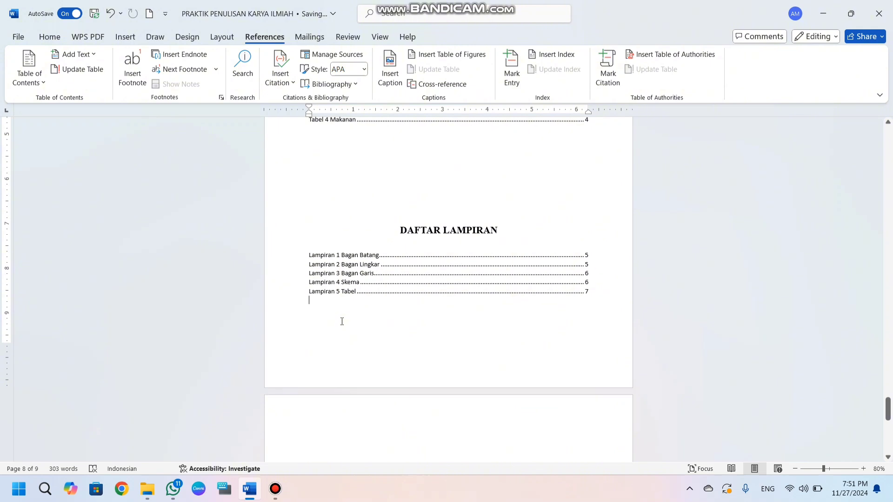
scroll(491, 341, "down", 3)
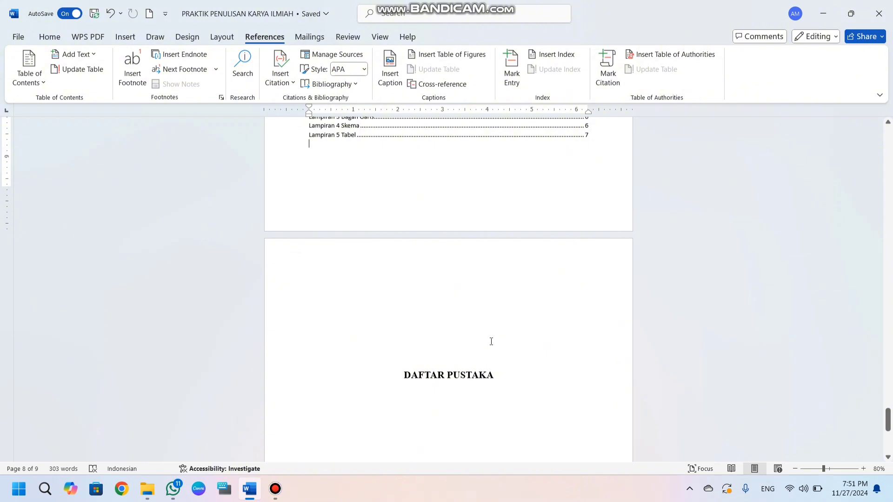
left_click(456, 359)
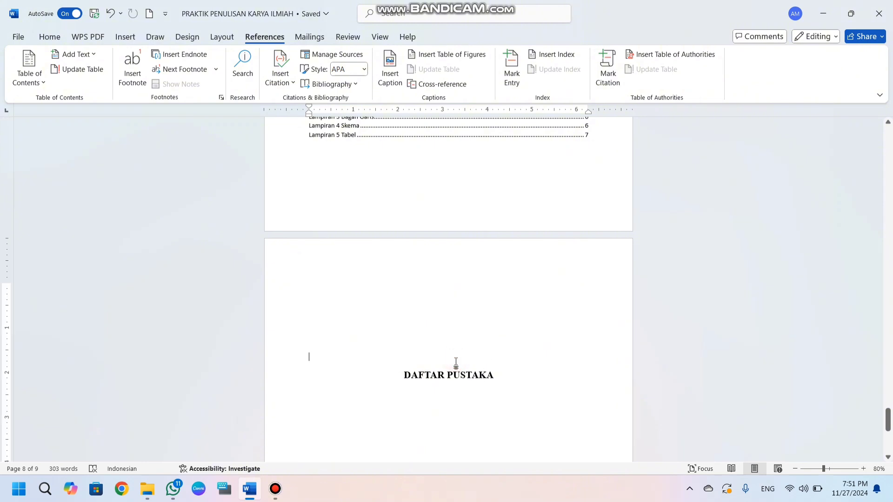
key("BackSpace")
key("BackSpace")
key("BackSpace")
key("BackSpace")
key("BackSpace")
key("BackSpace")
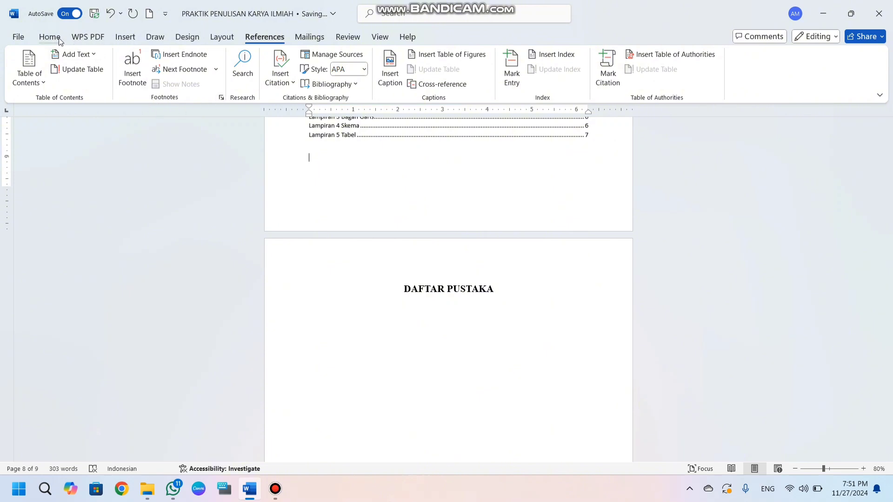
Step: Start creating a new citation source below the DAFTAR LAMPIRAN list and set its source type to Web site
left_click(134, 43)
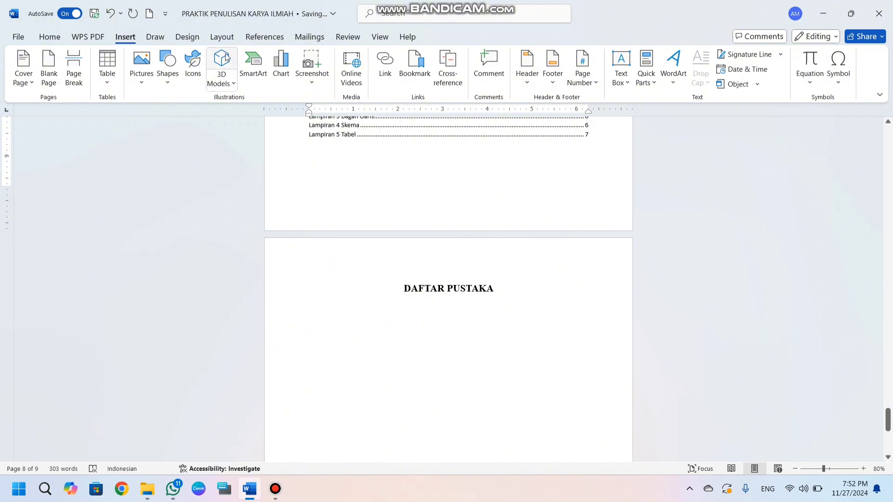
left_click(274, 43)
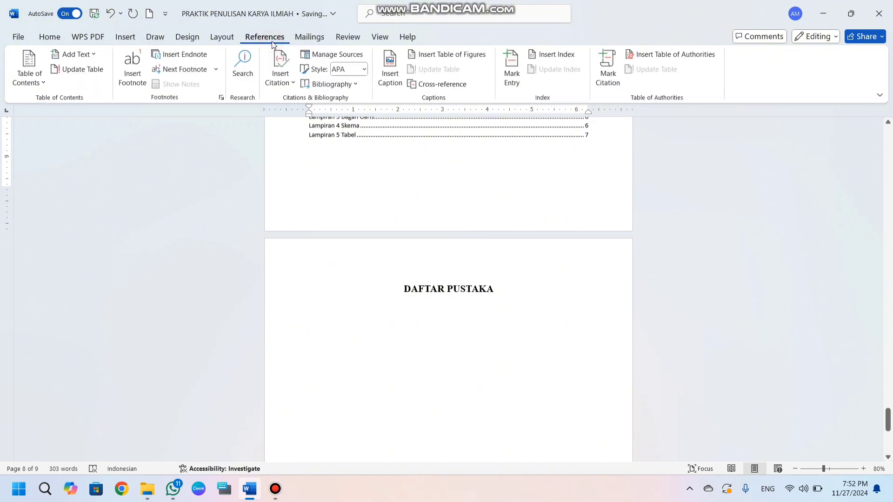
left_click(285, 89)
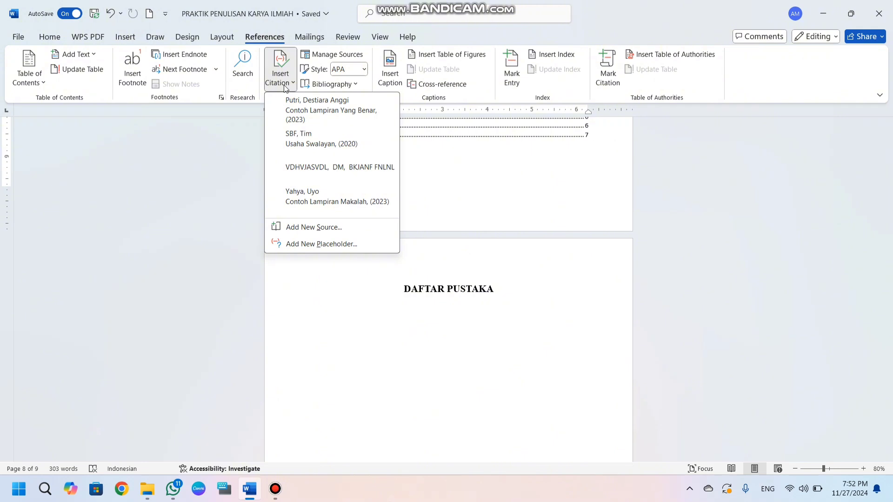
left_click(315, 227)
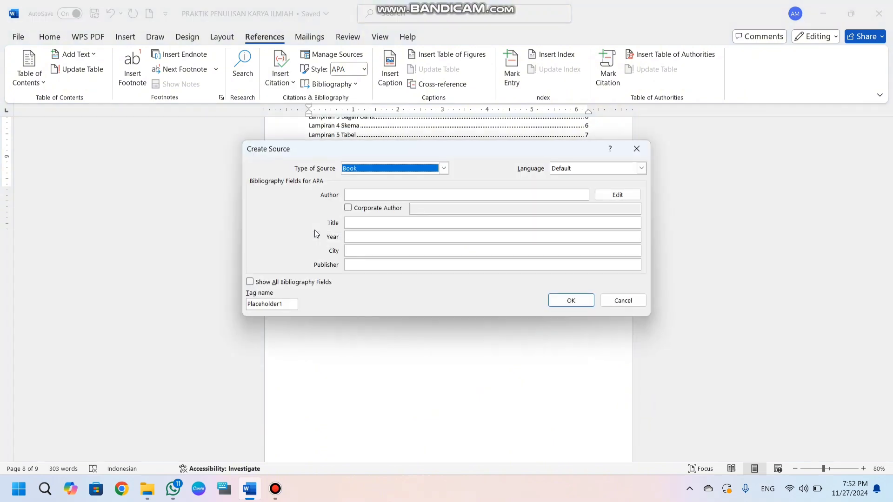
left_click(443, 169)
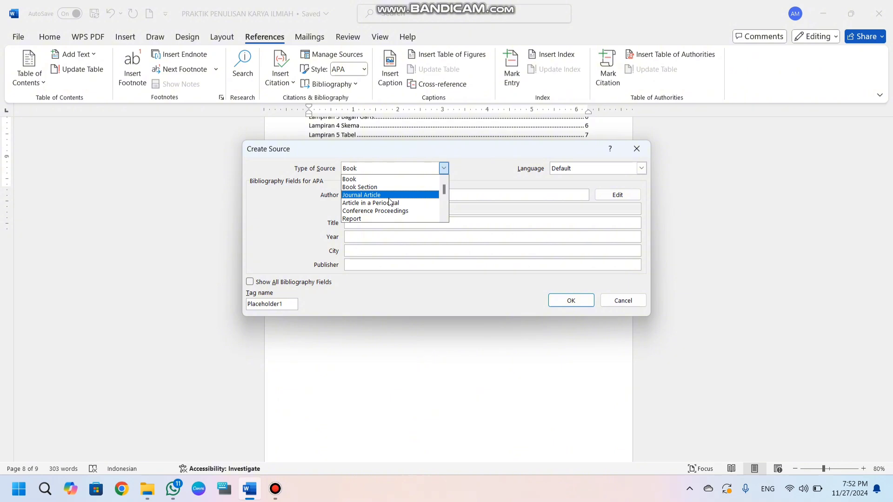
scroll(389, 213, "down", 3)
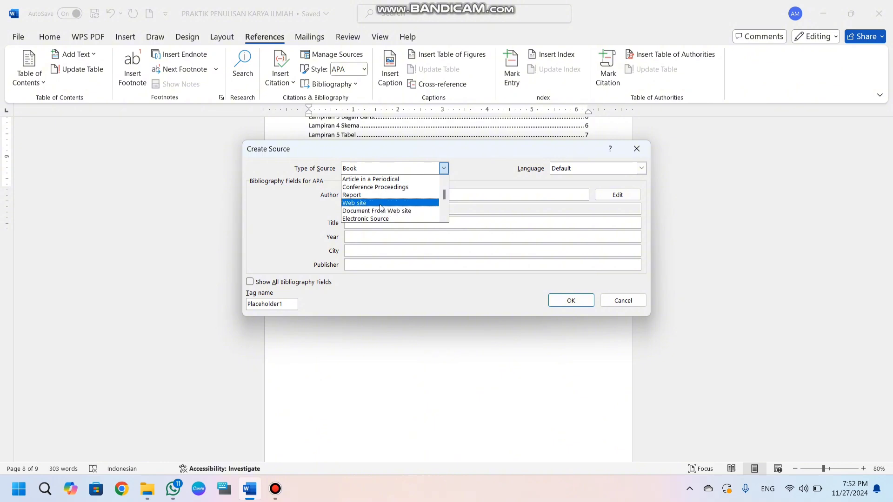
left_click(380, 203)
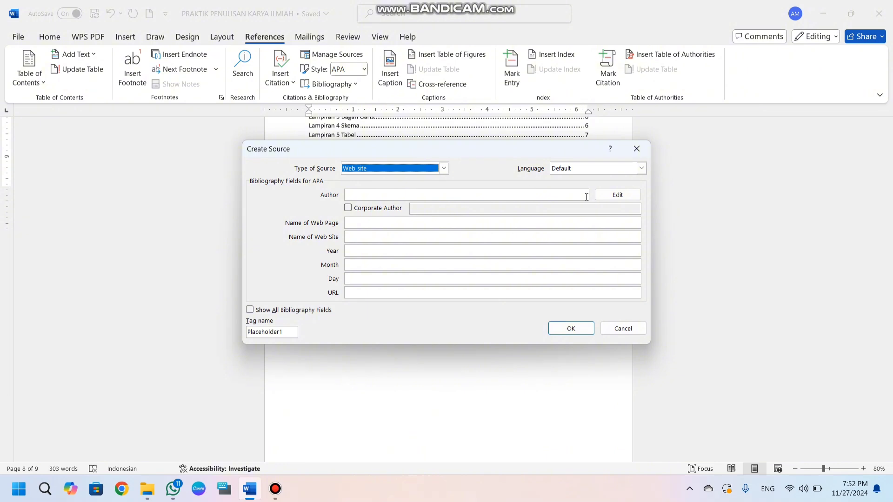
Step: Add the author's last and first name to the new web site source
left_click(618, 197)
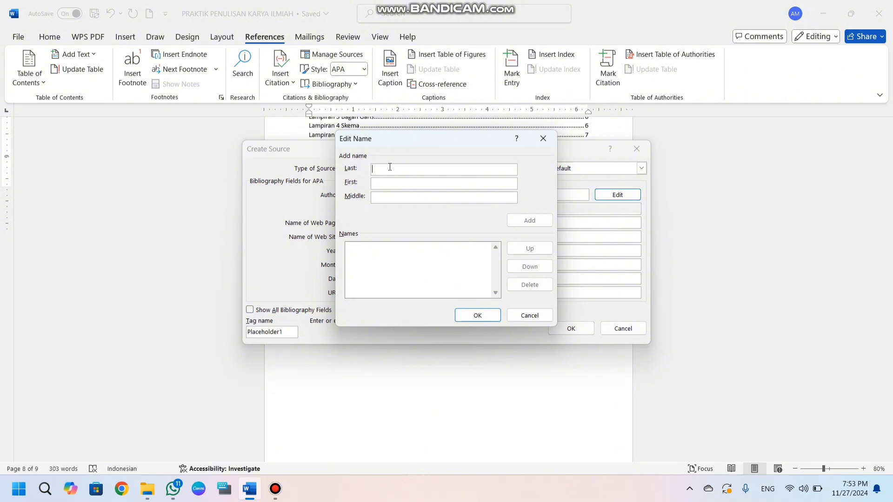
type("Y")
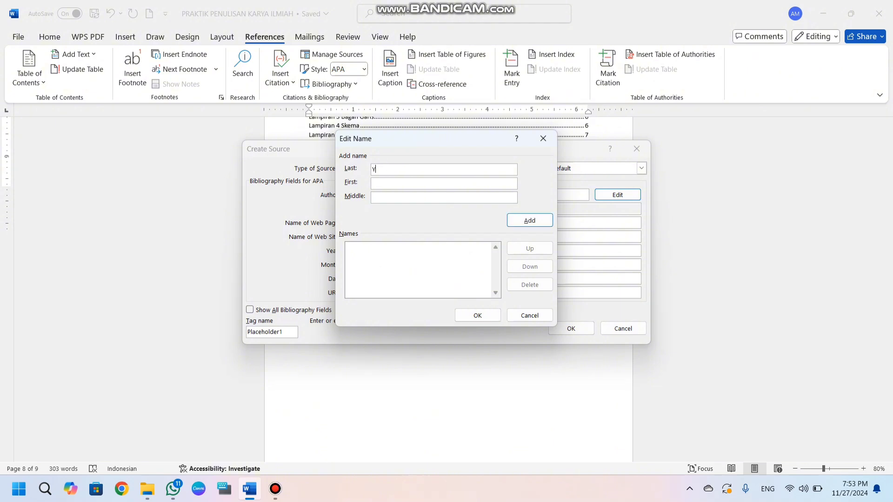
type("ahya")
left_click(385, 182)
type("Uyo")
left_click(530, 221)
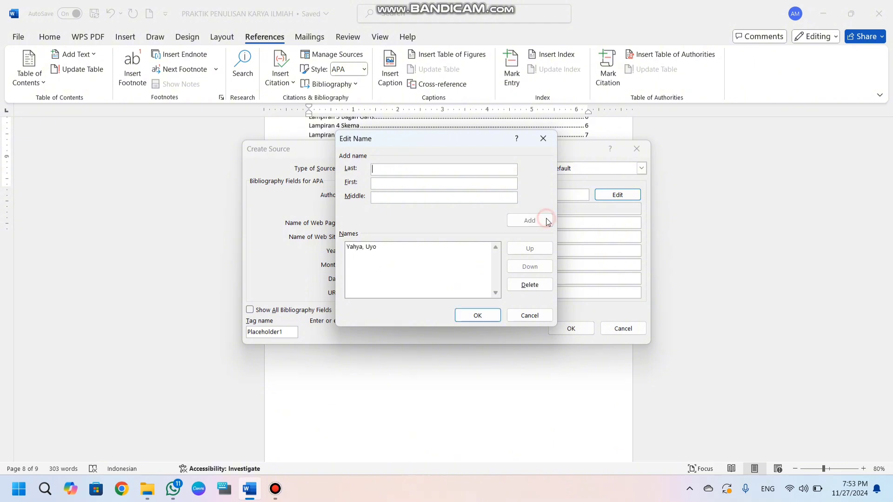
left_click(488, 316)
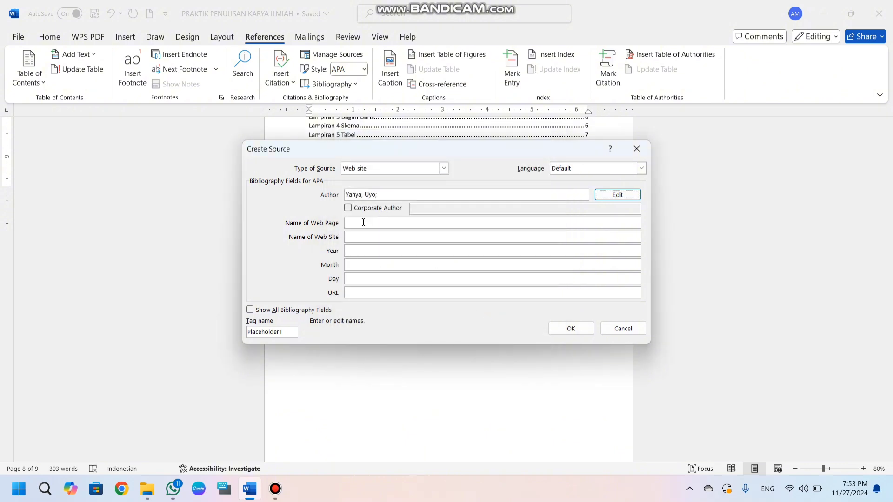
Step: Set the source's web page name to "Contoh Lampiran Makalah", web site name to "Mamiko" and year to 2023
left_click(363, 222)
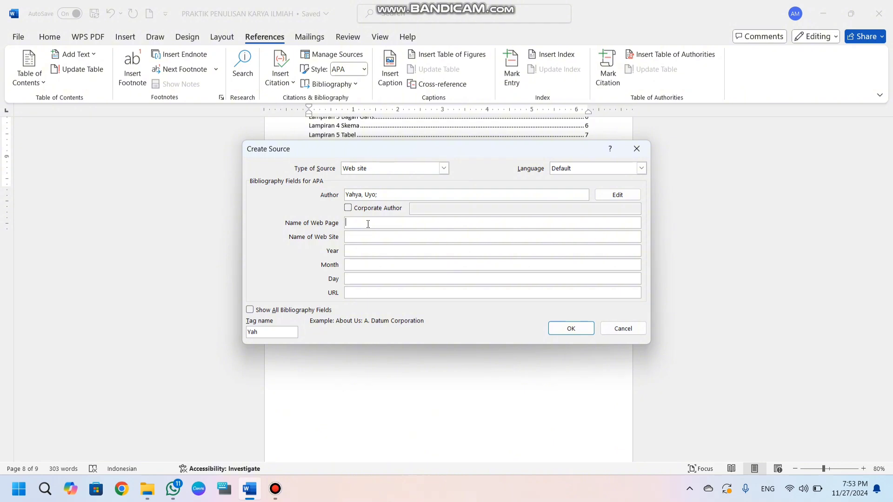
type("Contoh Lampiran Makalah")
left_click(357, 238)
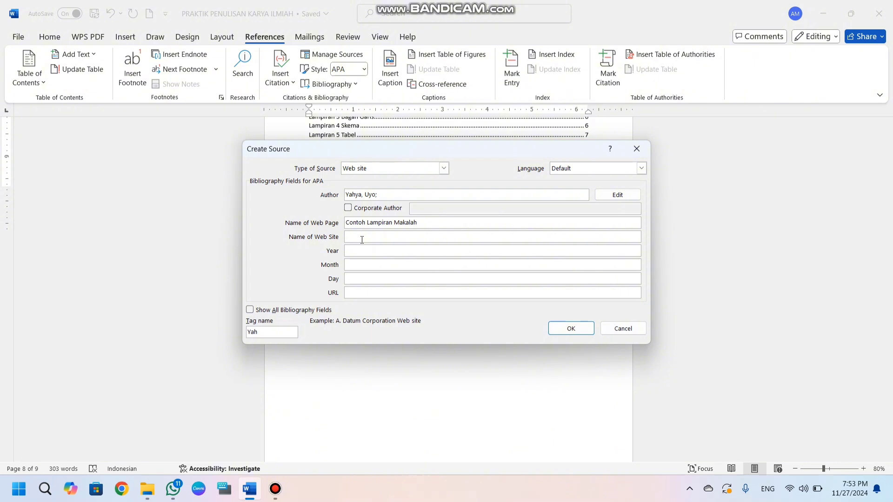
type("Mamiko")
left_click(390, 253)
type("2023")
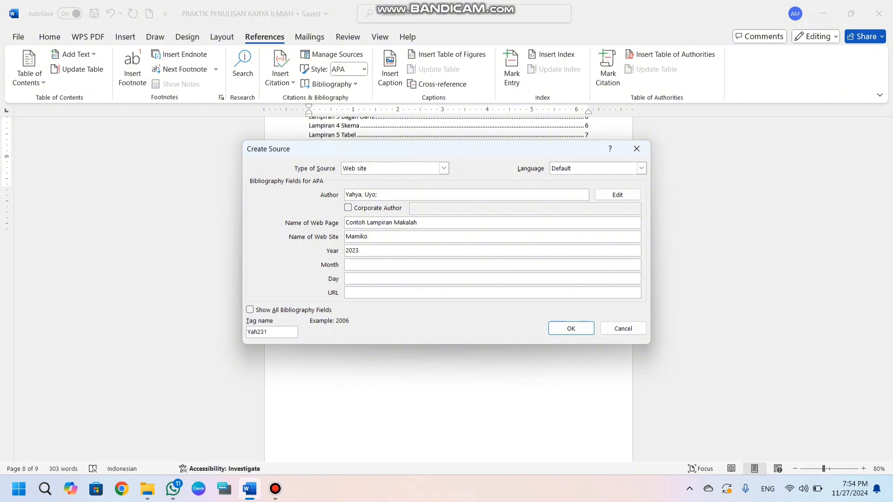
left_click(408, 264)
type("September")
left_click(380, 282)
type("19")
left_click(386, 294)
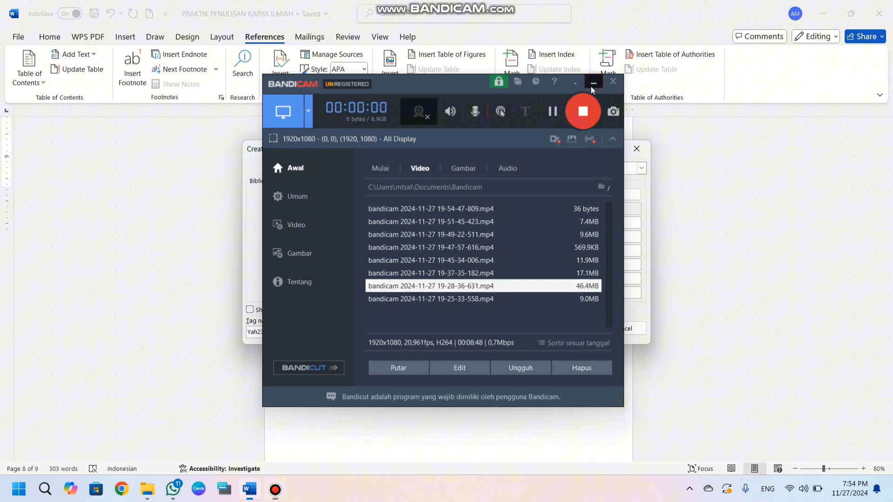
left_click(592, 85)
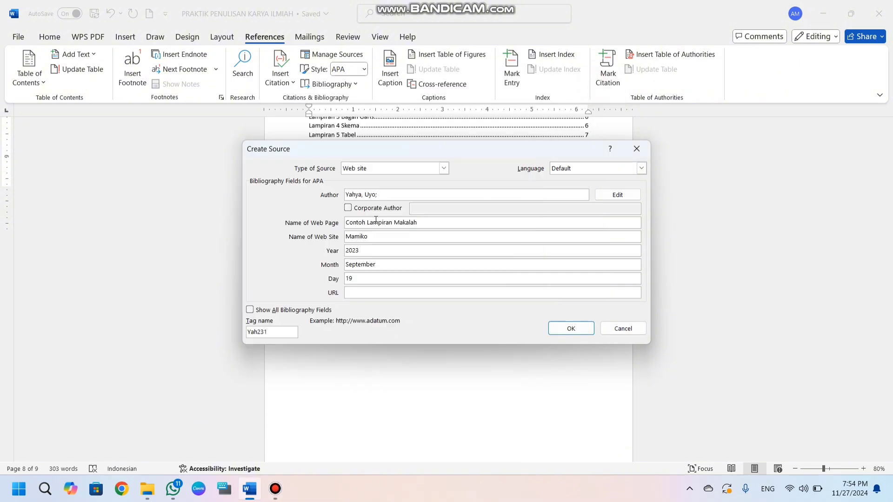
left_click(363, 291)
right_click(363, 292)
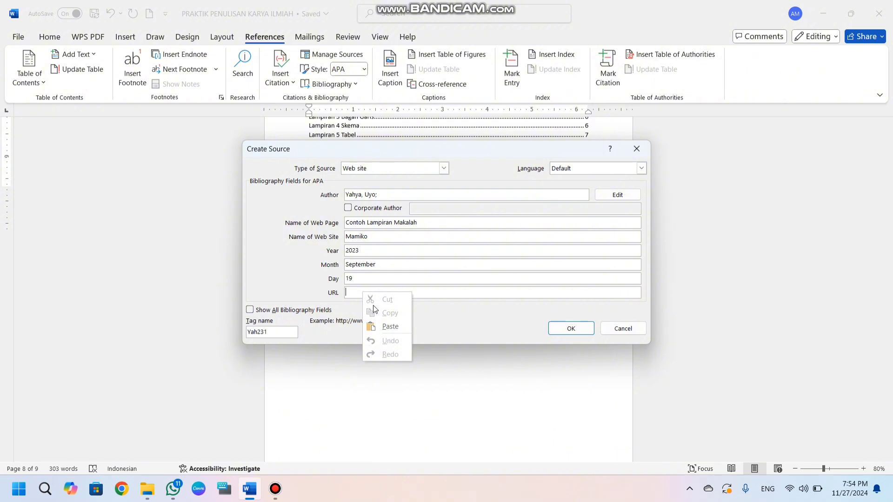
left_click(383, 327)
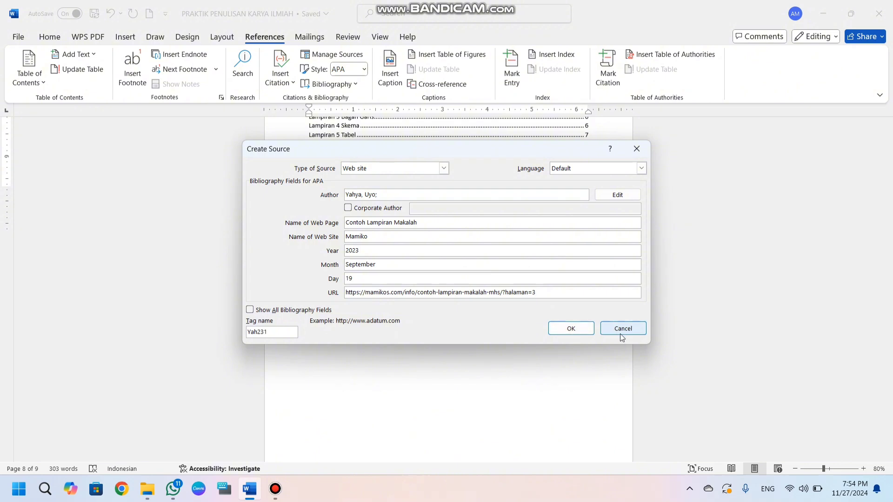
left_click(574, 326)
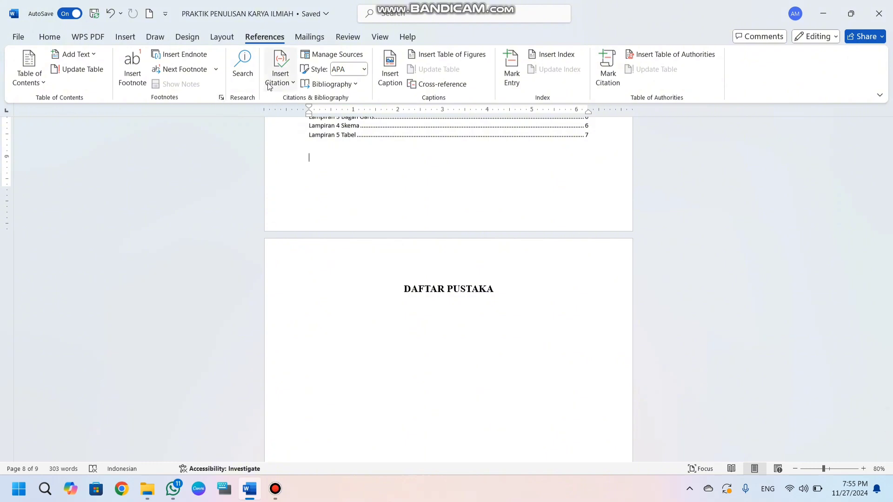
left_click(293, 86)
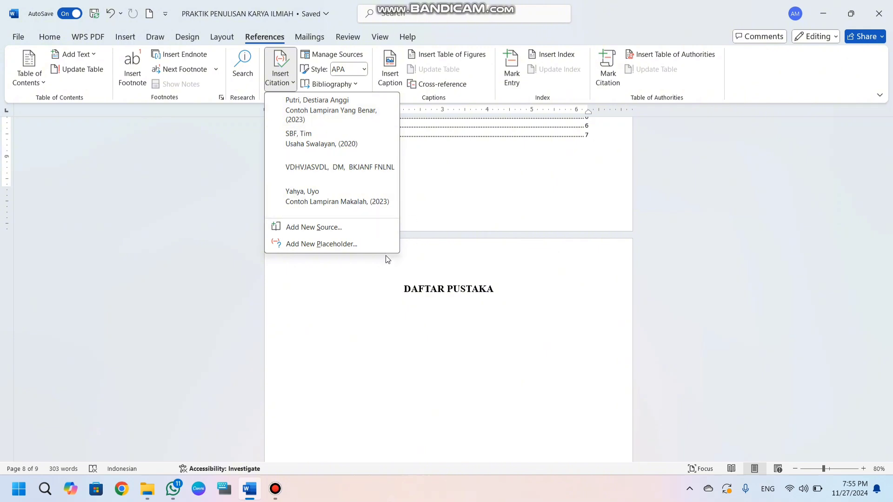
left_click(309, 116)
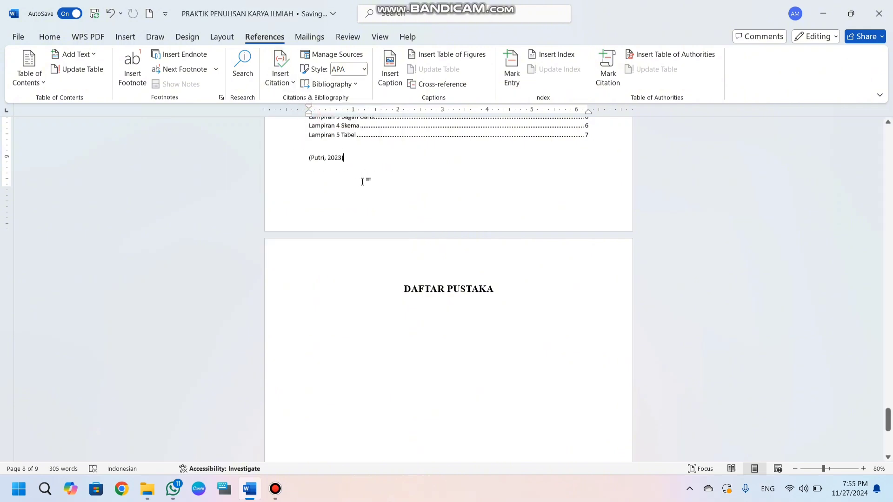
key("BackSpace")
key("BackSpace")
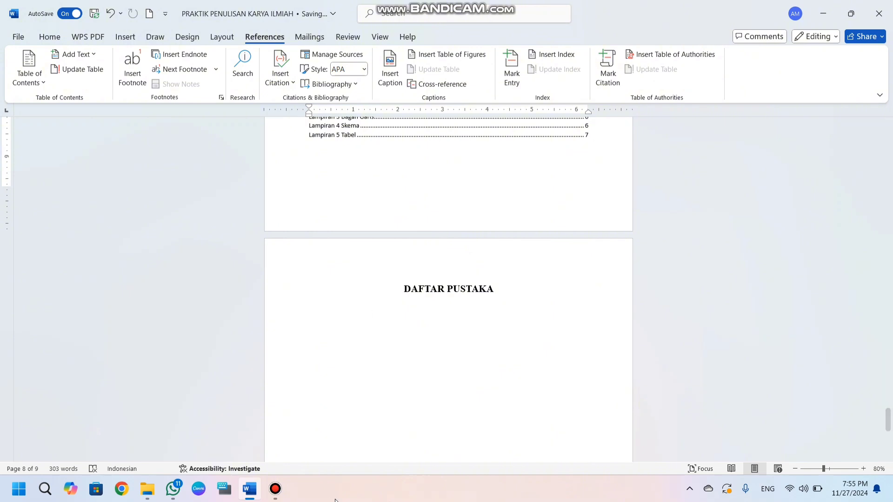
Step: Insert citations for "Contoh Lampiran Yang Benar", "Contoh Lampiran Makalah" and "Usaha Swalayan" on separate lines below the DAFTAR PUSTAKA heading
left_click(427, 343)
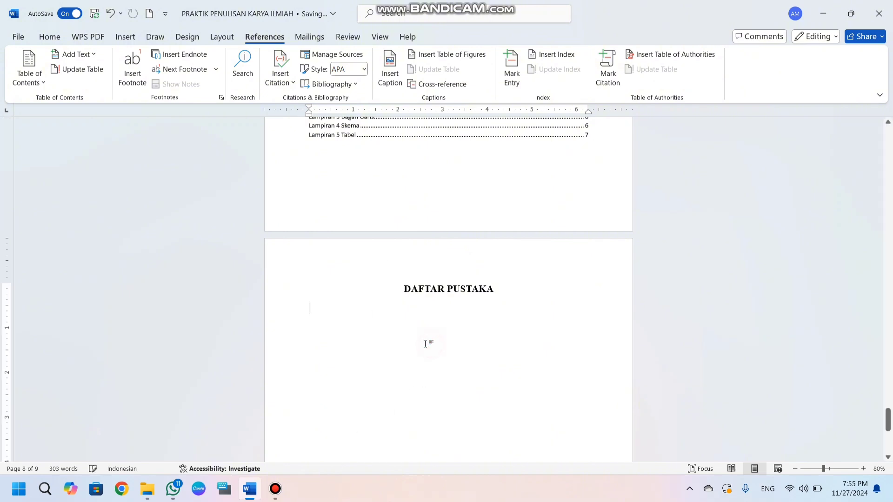
left_click(295, 88)
left_click(311, 109)
key("Return")
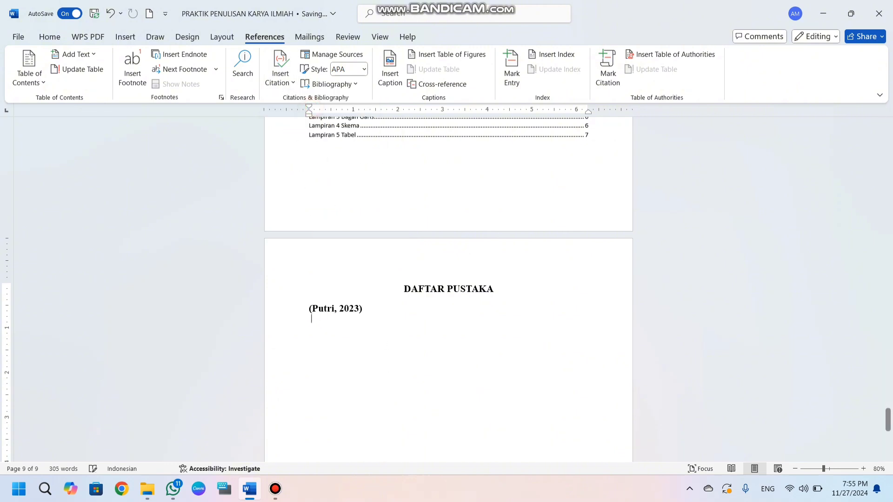
left_click(292, 80)
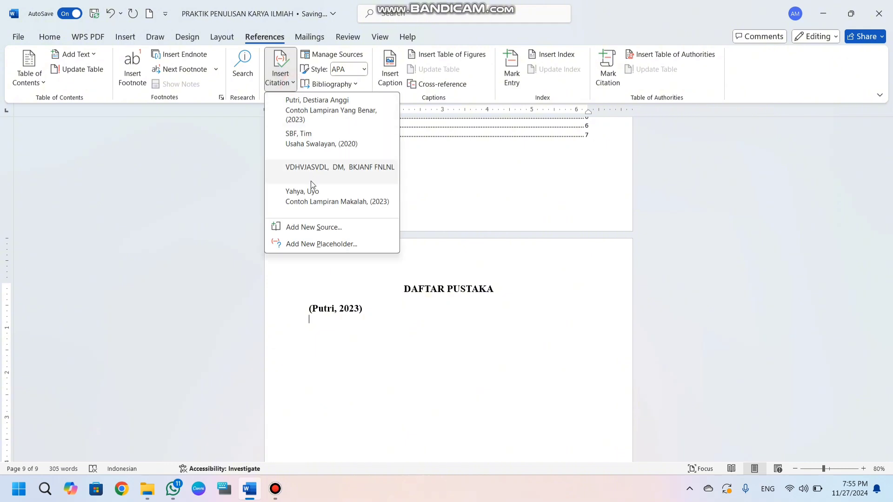
left_click(311, 194)
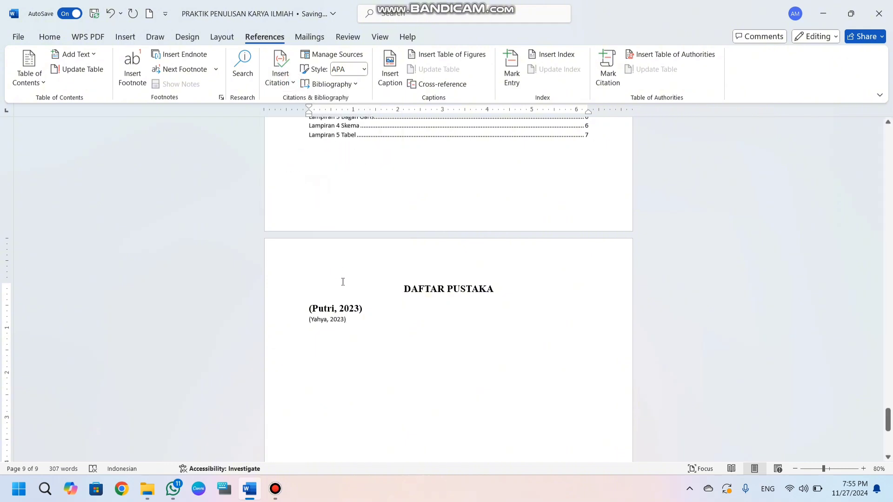
key("Return")
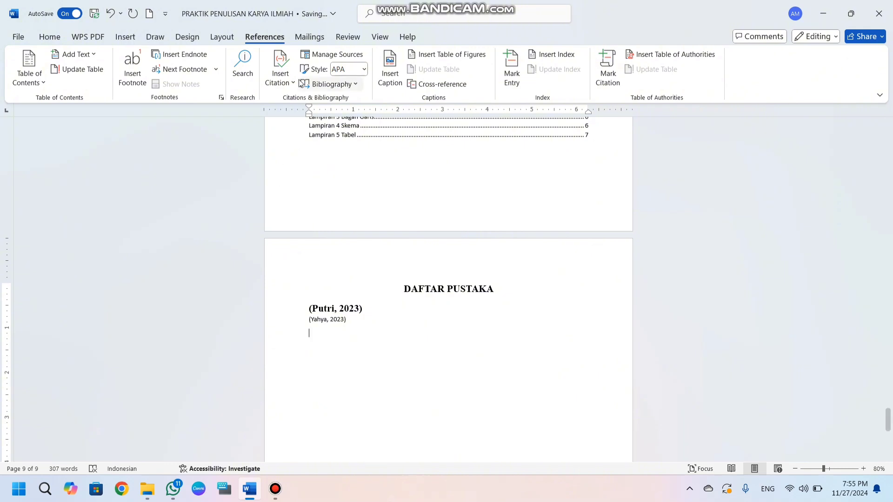
left_click(295, 84)
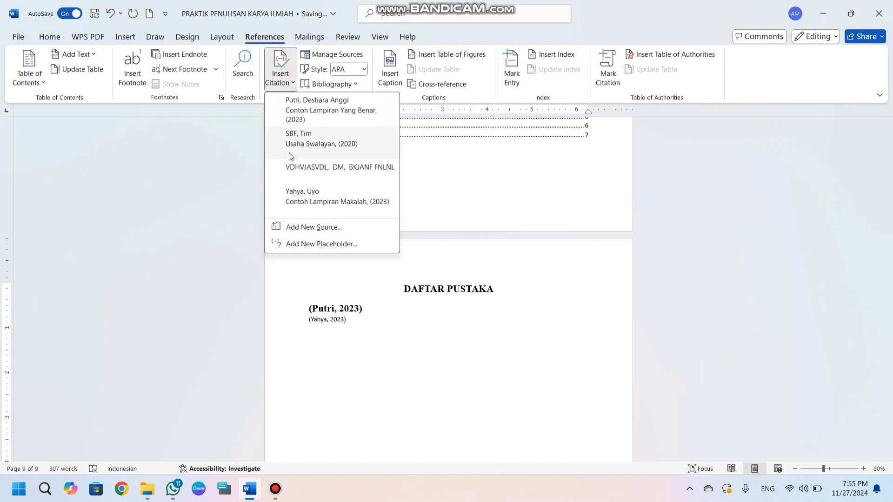
left_click(288, 141)
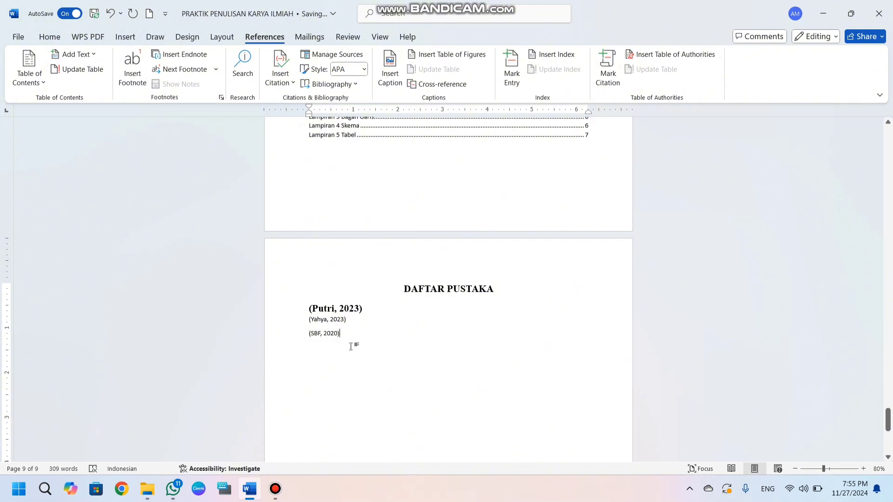
Step: Delete the three citations below the DAFTAR PUSTAKA heading
left_click(351, 339)
left_click_drag(351, 338, 307, 306)
key("BackSpace")
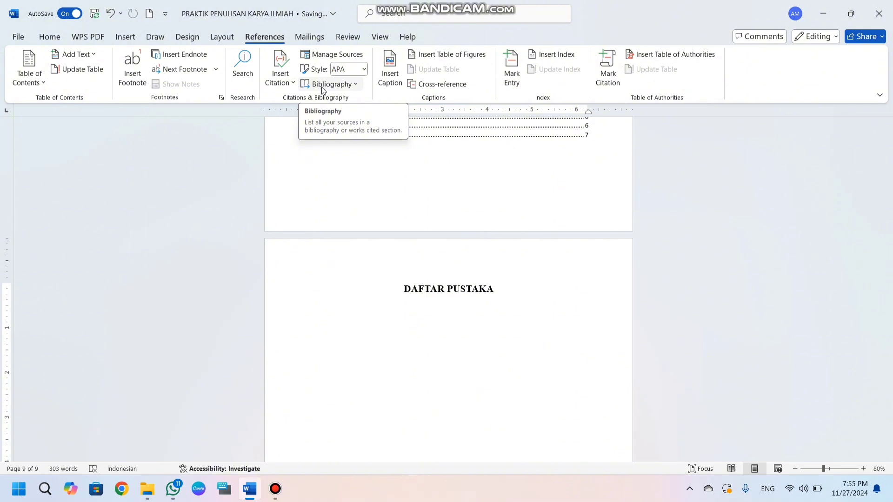
Step: Insert the built-in References bibliography below the DAFTAR PUSTAKA heading
left_click(352, 85)
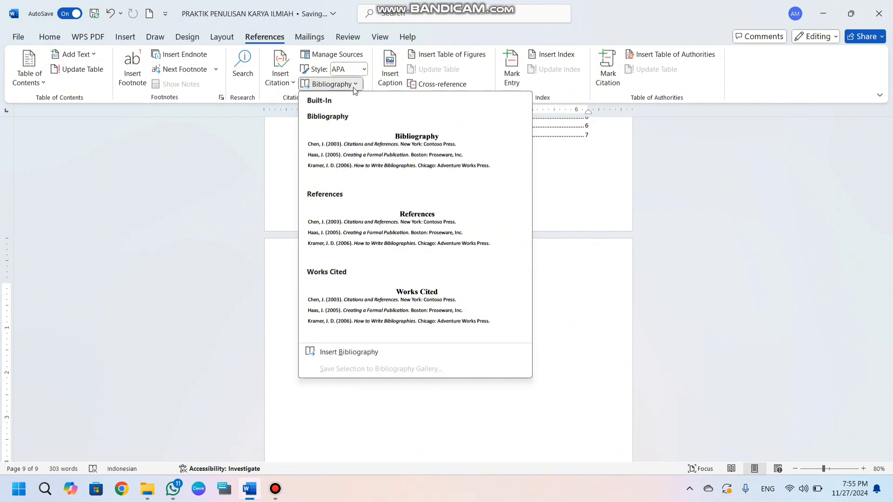
left_click(340, 213)
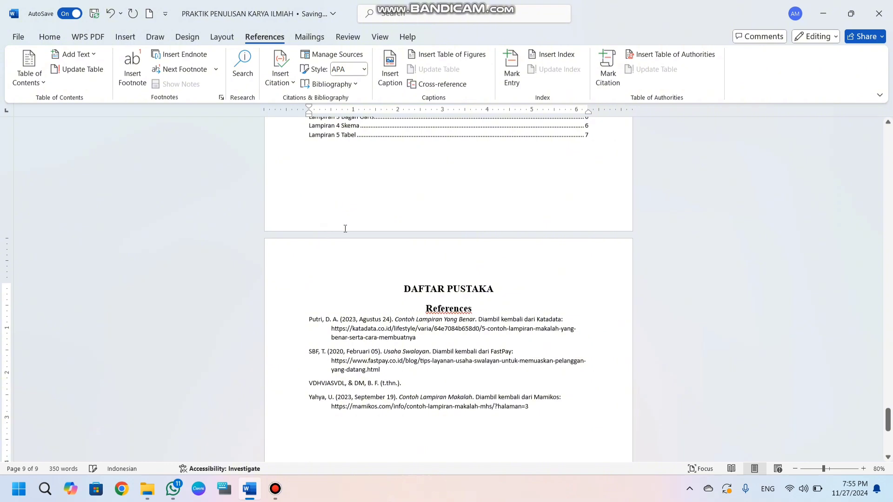
scroll(366, 391, "down", 1)
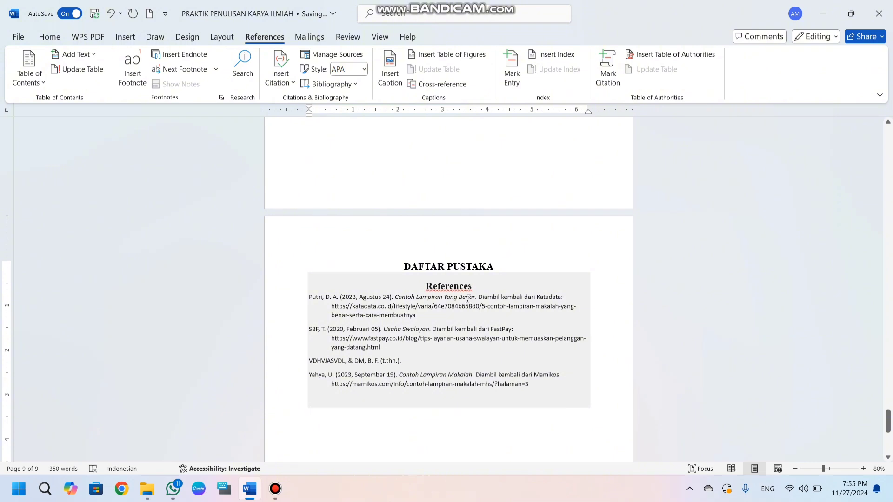
Step: Delete the "References" title from the bibliography so only DAFTAR PUSTAKA heads the source list
left_click(479, 288)
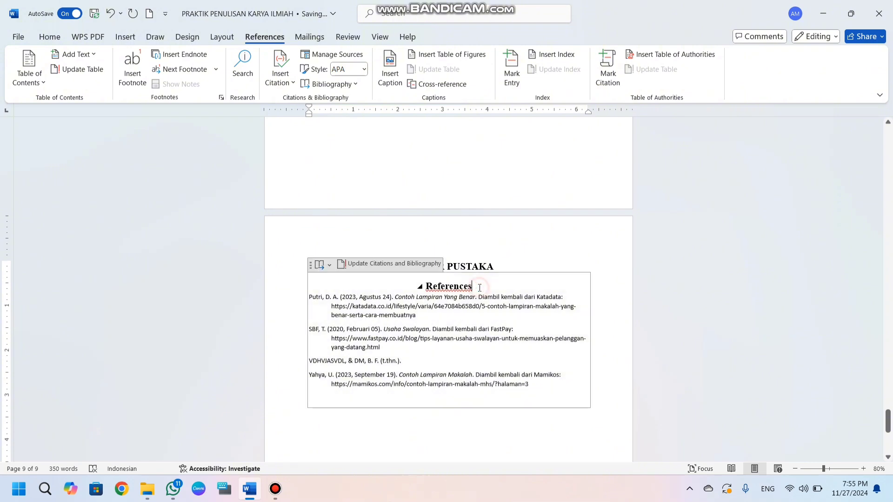
key("BackSpace")
key("BackSpace")
key("BackSpace")
key("BackSpace")
key("BackSpace")
key("BackSpace")
key("BackSpace")
key("BackSpace")
key("BackSpace")
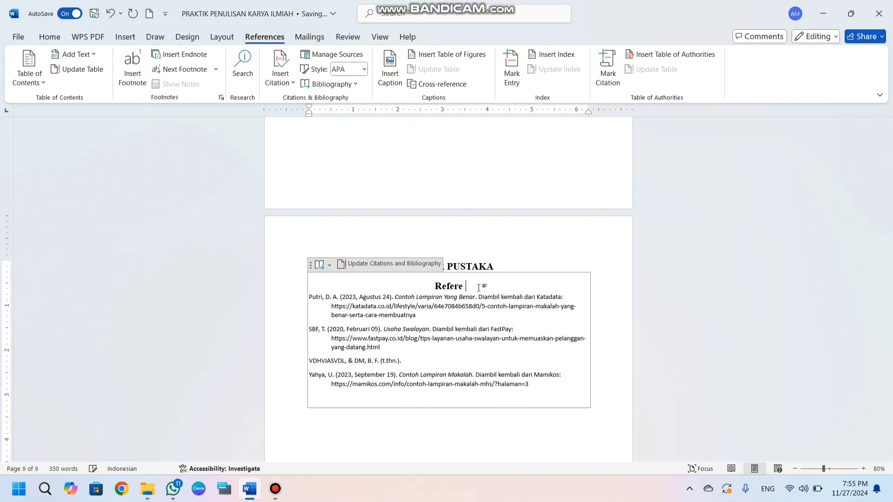
key("BackSpace")
left_click(529, 231)
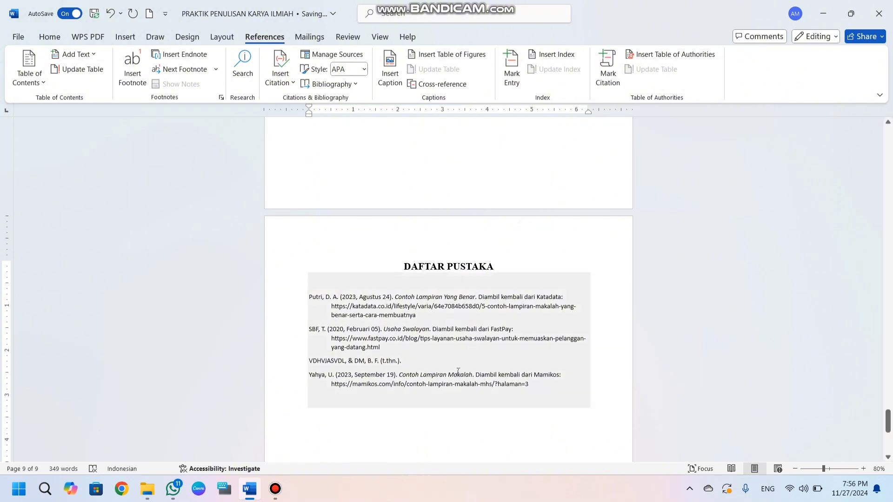